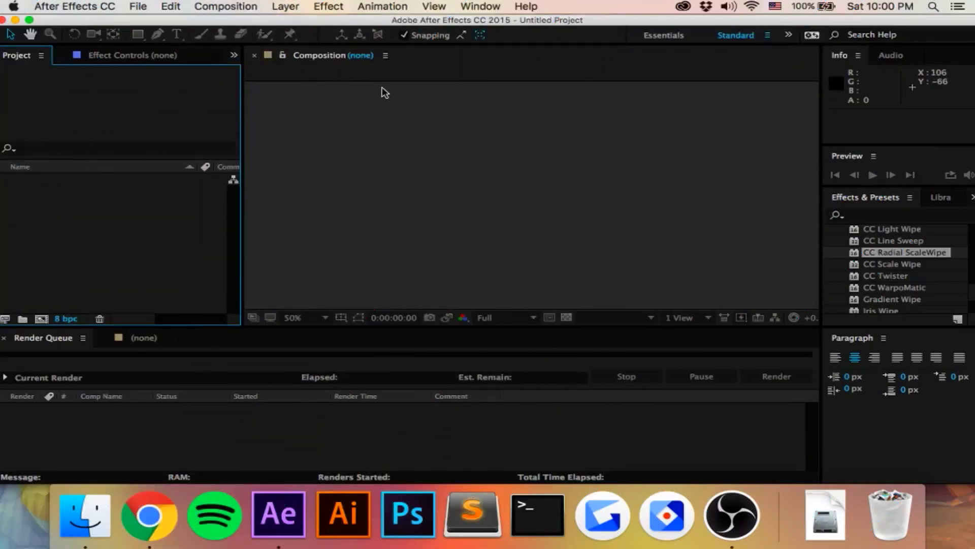
Make a new 1920×1080, 30 fps composition named Spell with a black background colour
key(super+n)
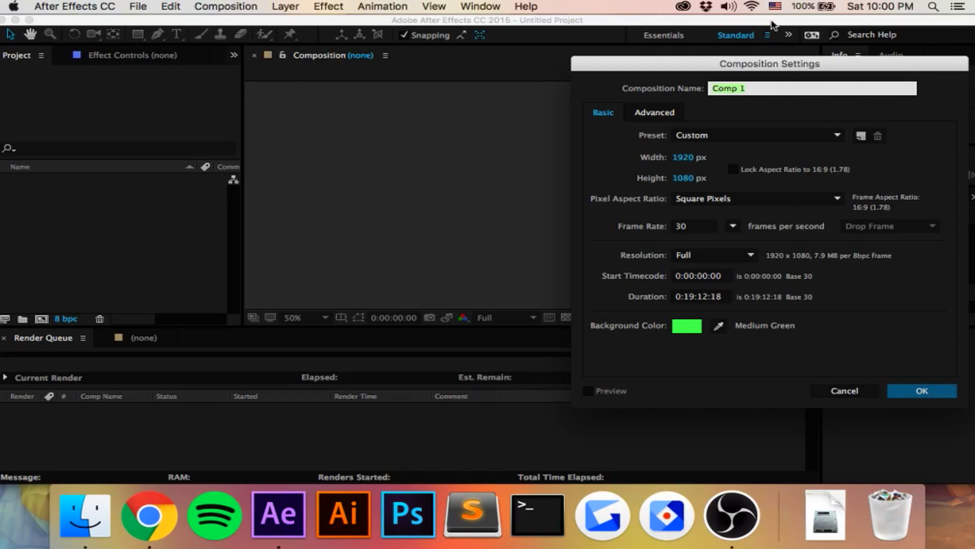
text(Spell)
click(686, 326)
drag(719, 304, 525, 438)
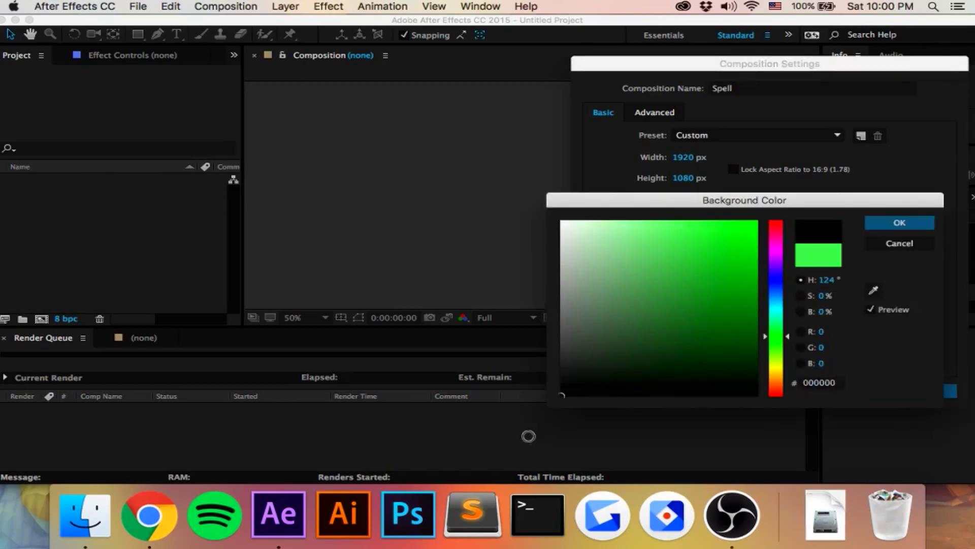
click(914, 223)
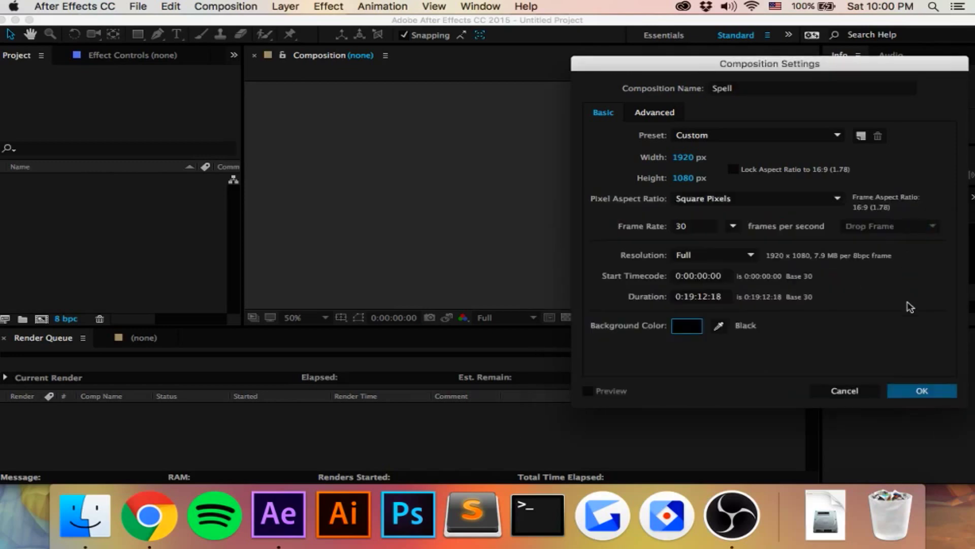
click(921, 392)
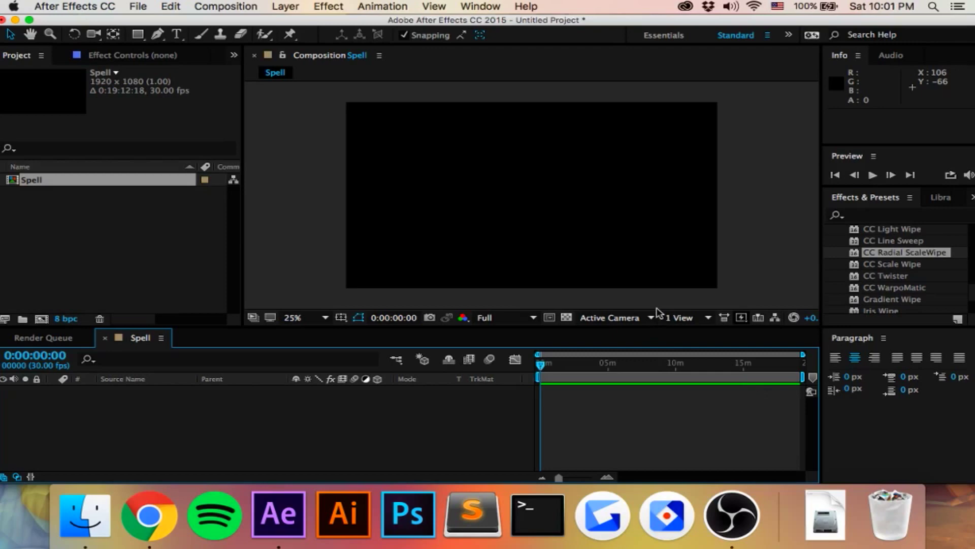
Import IMG_3194.MOV from the Desktop into the project
key(super+i)
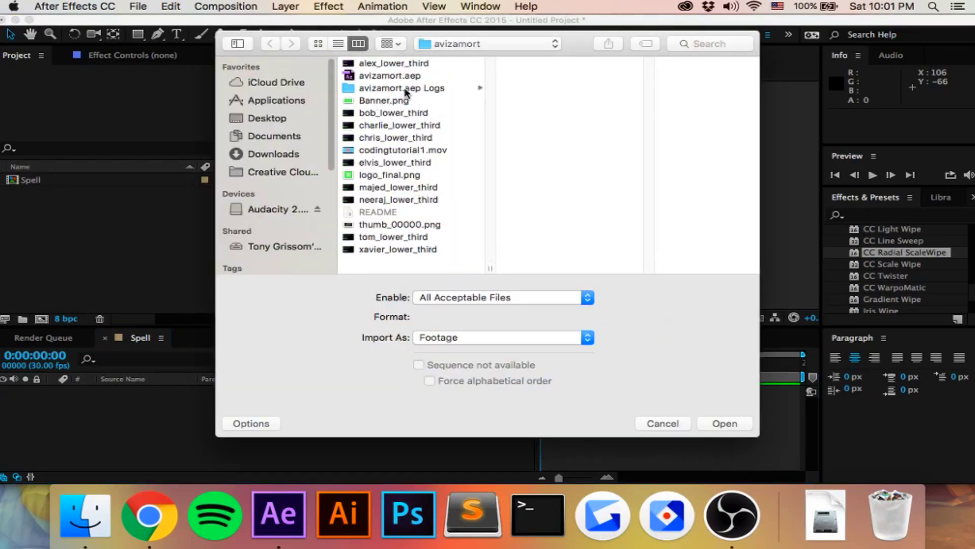
click(267, 118)
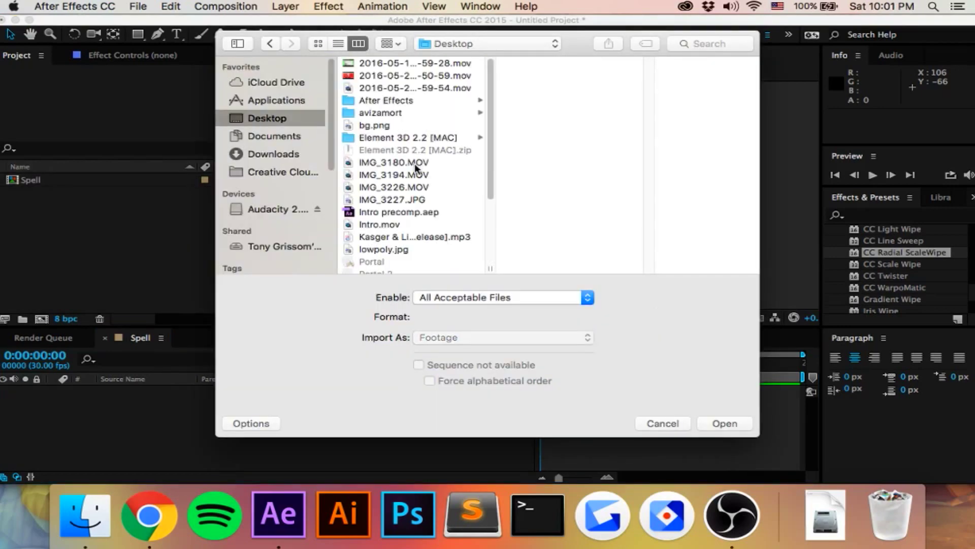
click(402, 172)
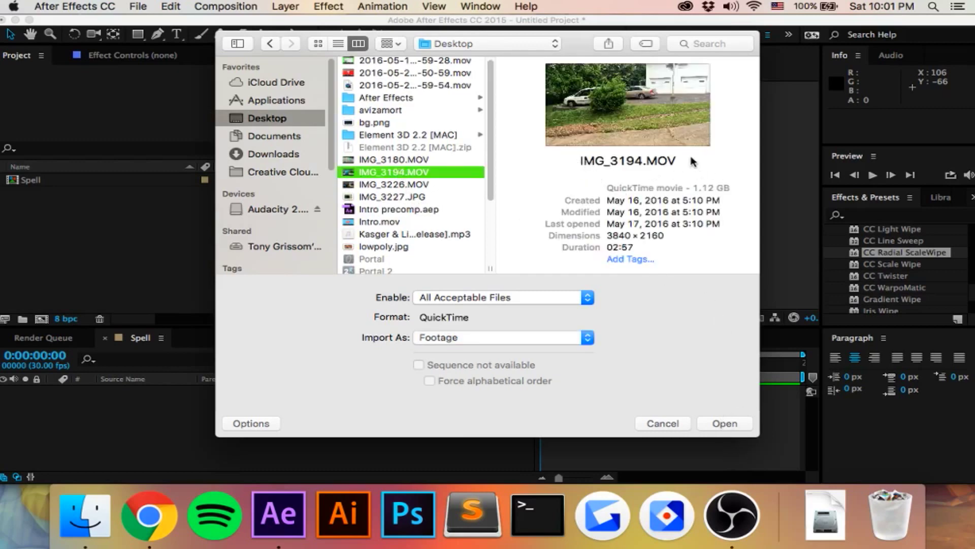
click(724, 423)
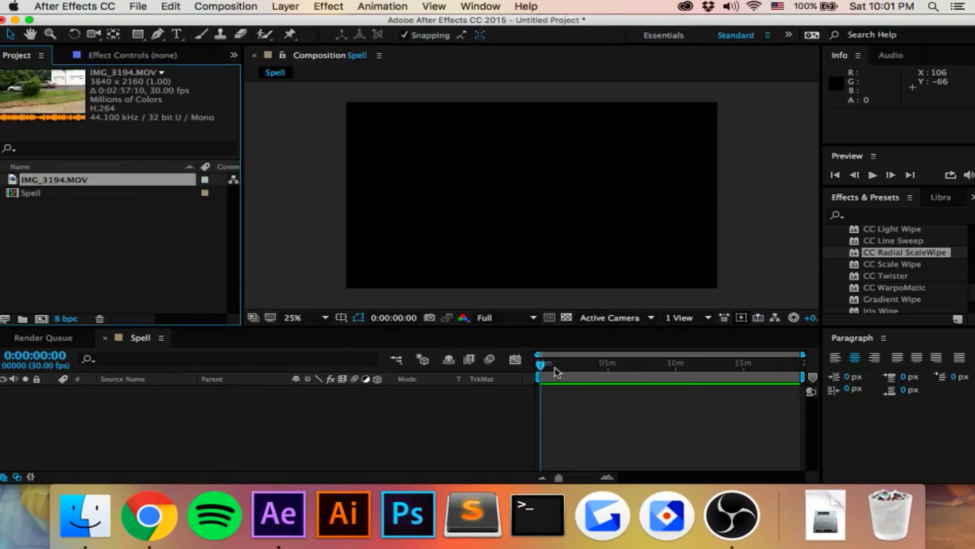
Place IMG_3194.MOV in Spell and trim the composition to the clip's end
drag(154, 182, 191, 422)
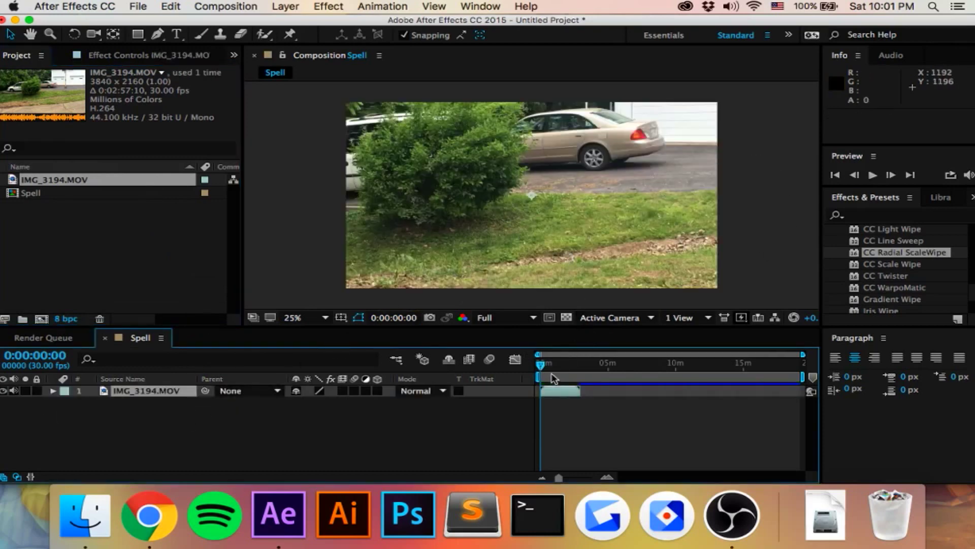
drag(561, 478, 584, 478)
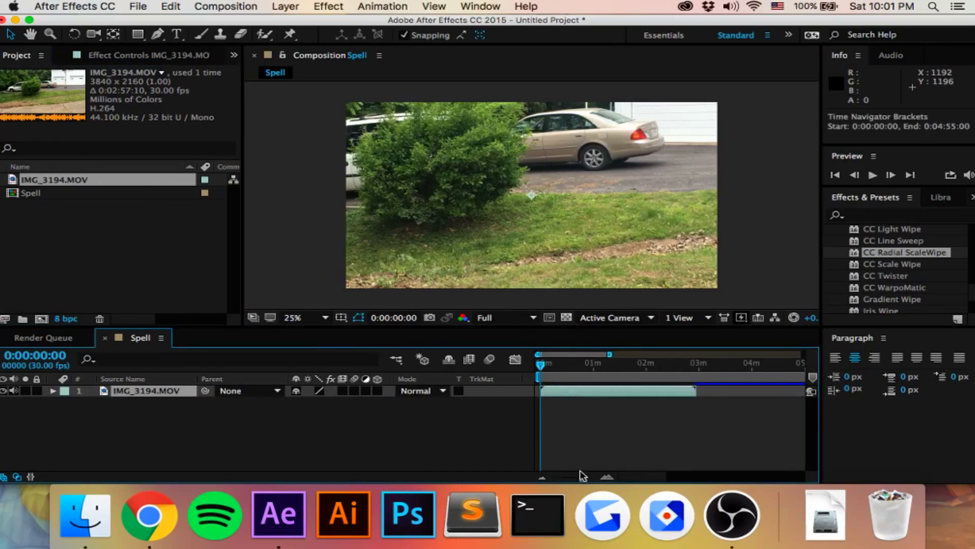
drag(702, 370, 696, 370)
key(n)
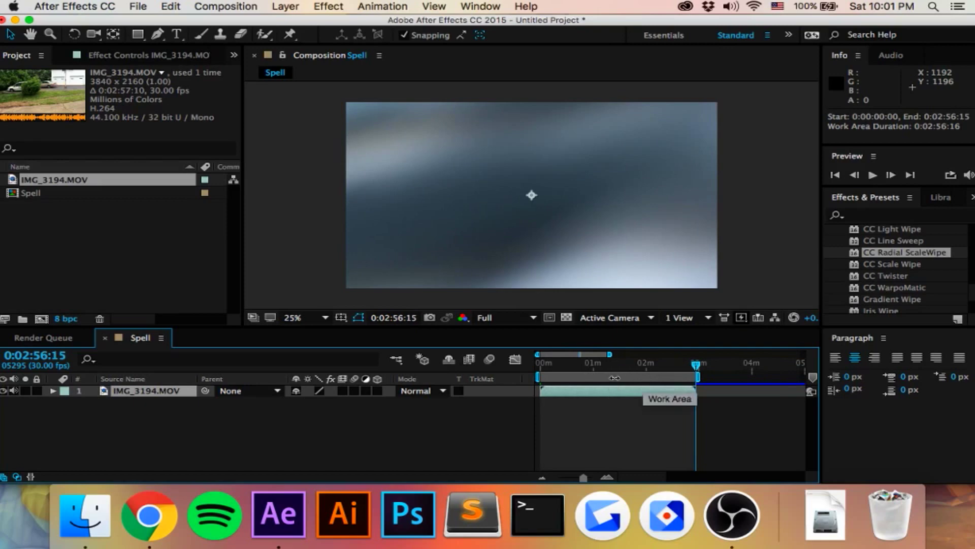
right_click(615, 379)
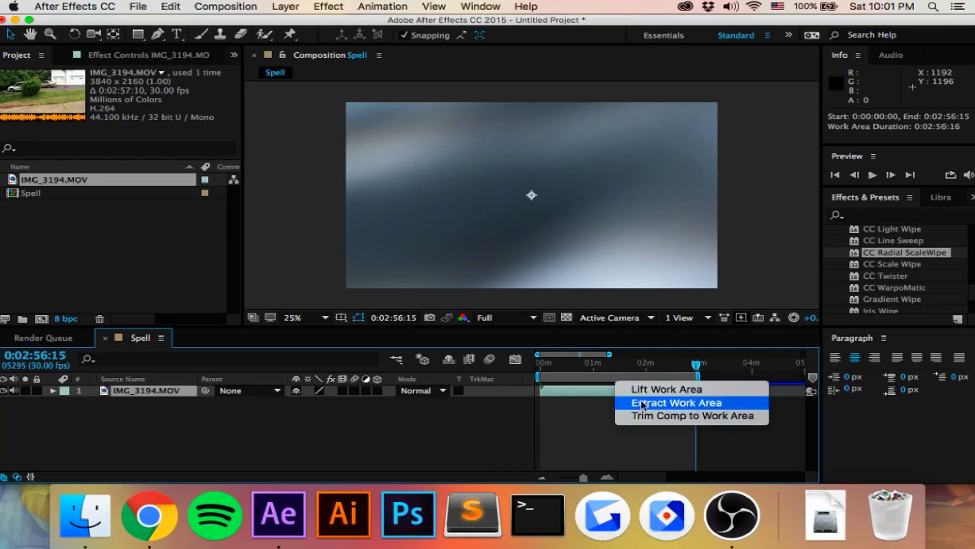
click(643, 416)
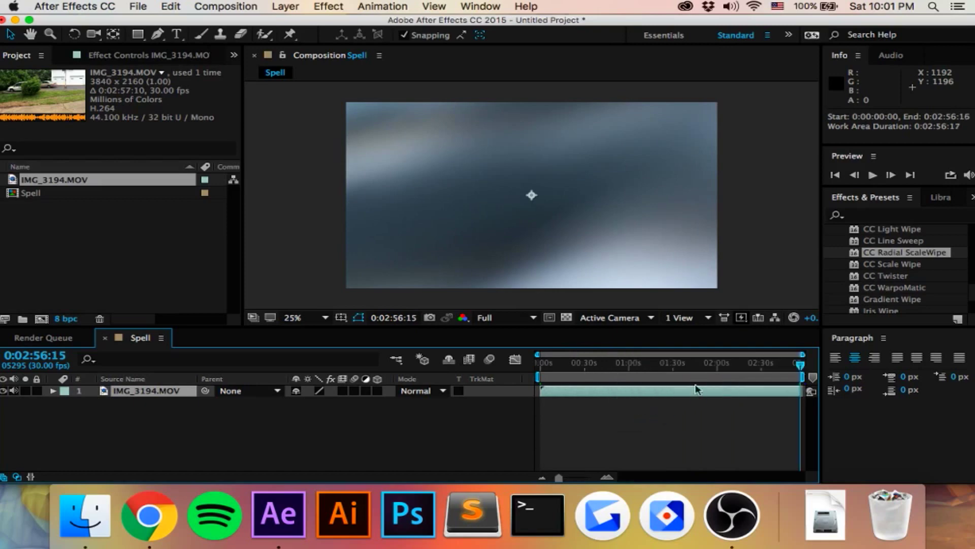
drag(744, 363, 542, 365)
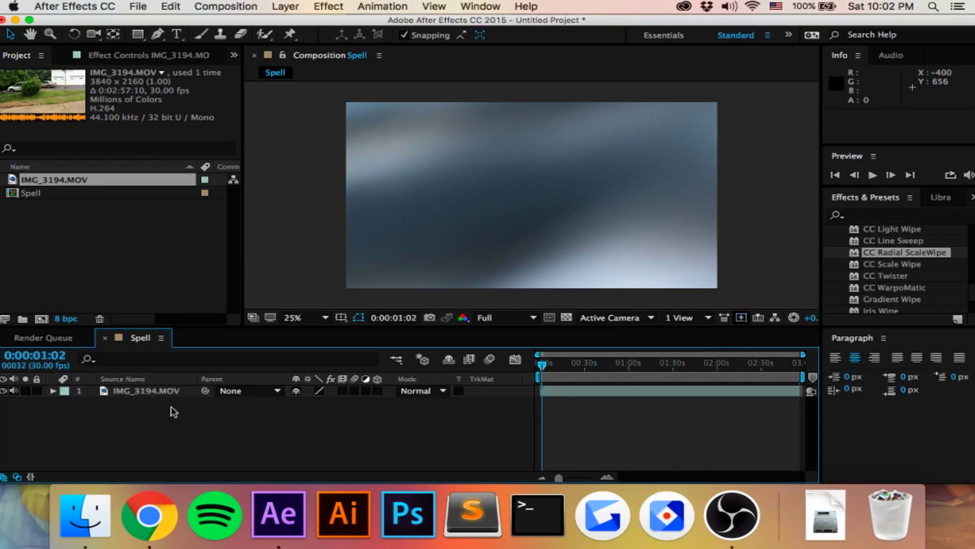
Slide IMG_3194.MOV left, split it at 0:00:00:00 and delete the leading piece
click(577, 196)
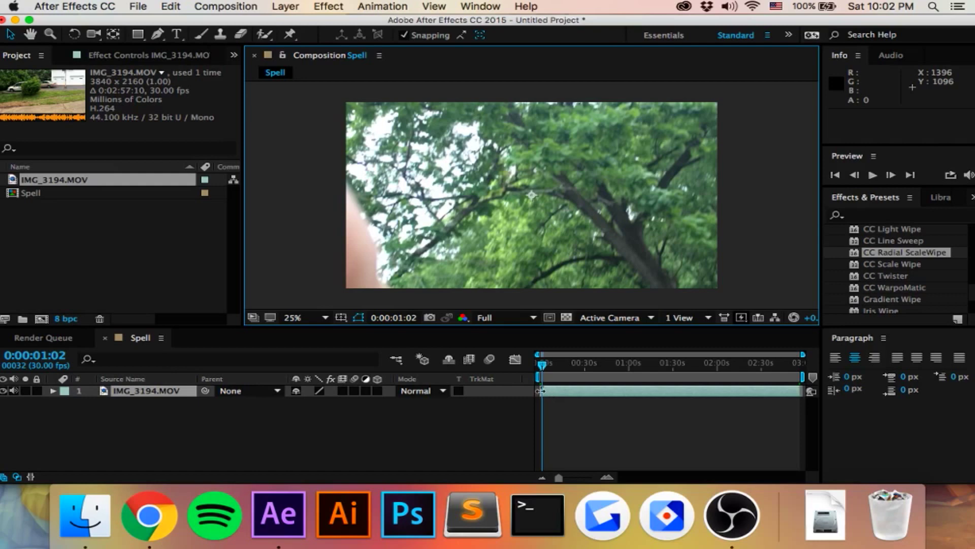
drag(540, 390, 584, 403)
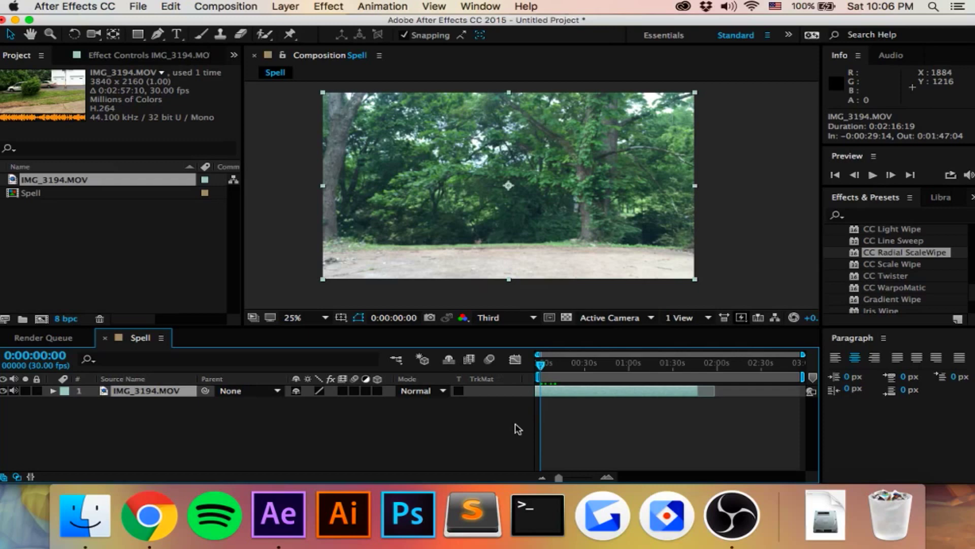
click(571, 397)
key(super+d)
click(564, 403)
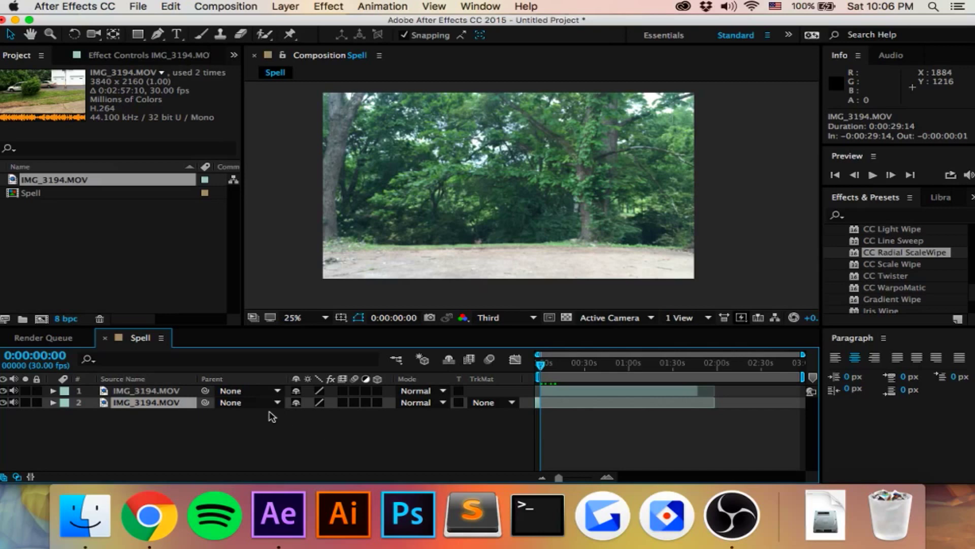
key(Delete)
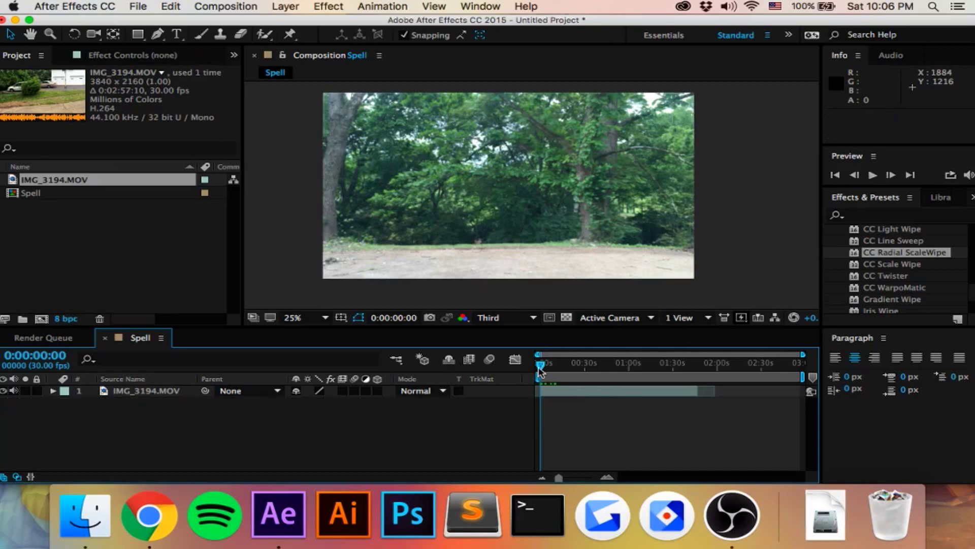
Scrub and zoom the timeline to land on 0:00:17:18, where the boy thrusts his wand
drag(540, 364, 559, 373)
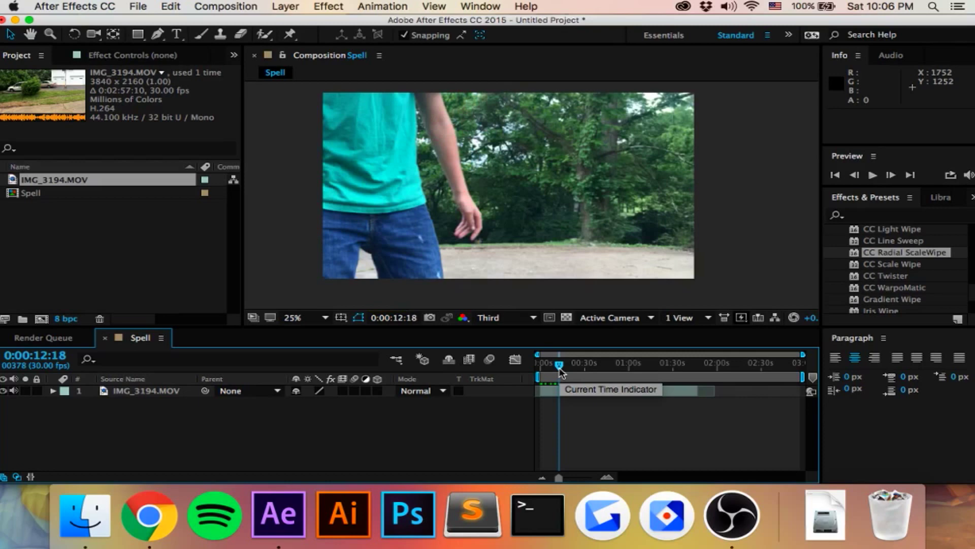
drag(561, 373, 572, 371)
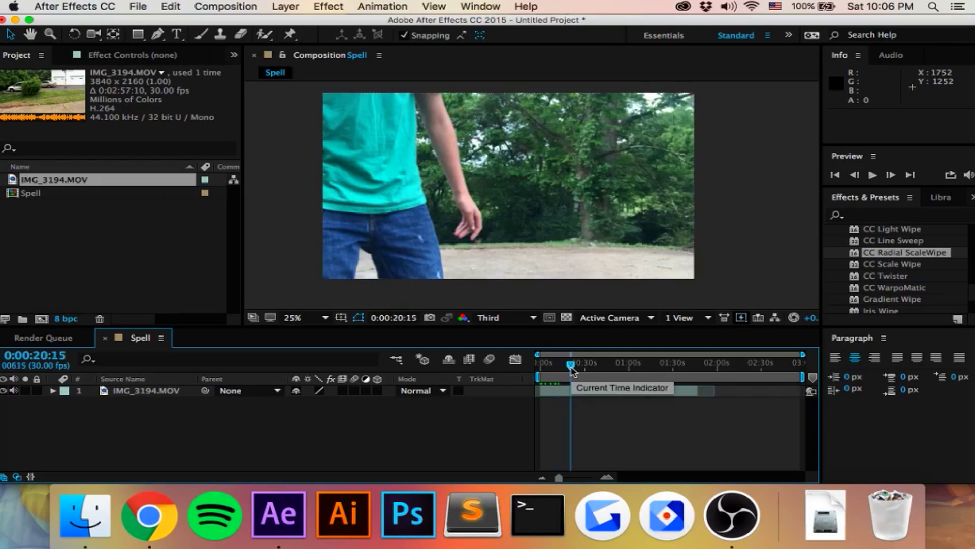
click(579, 364)
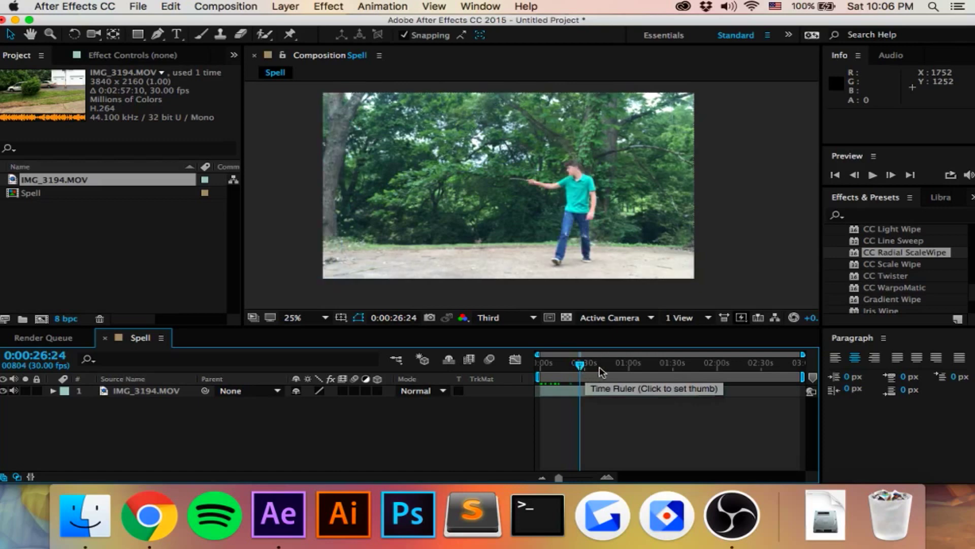
click(568, 364)
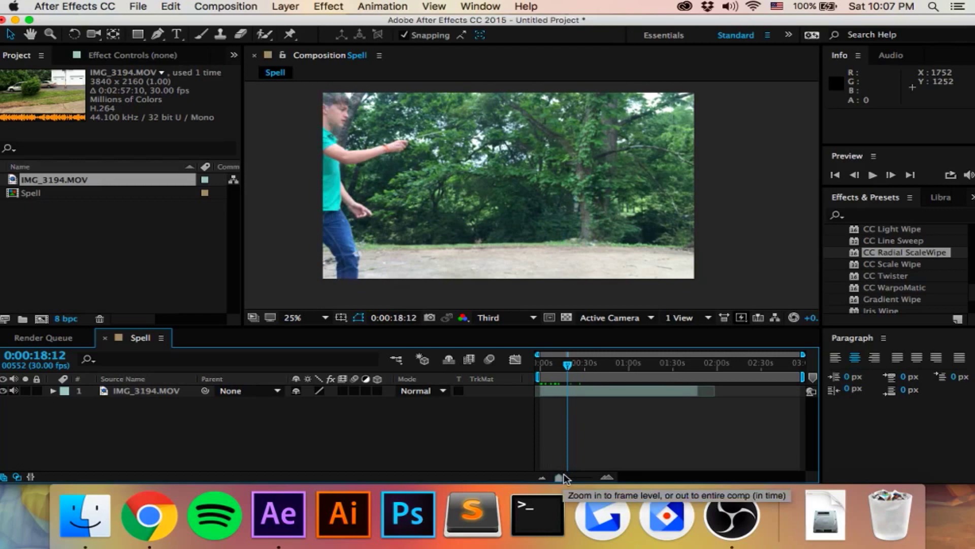
drag(561, 479, 578, 480)
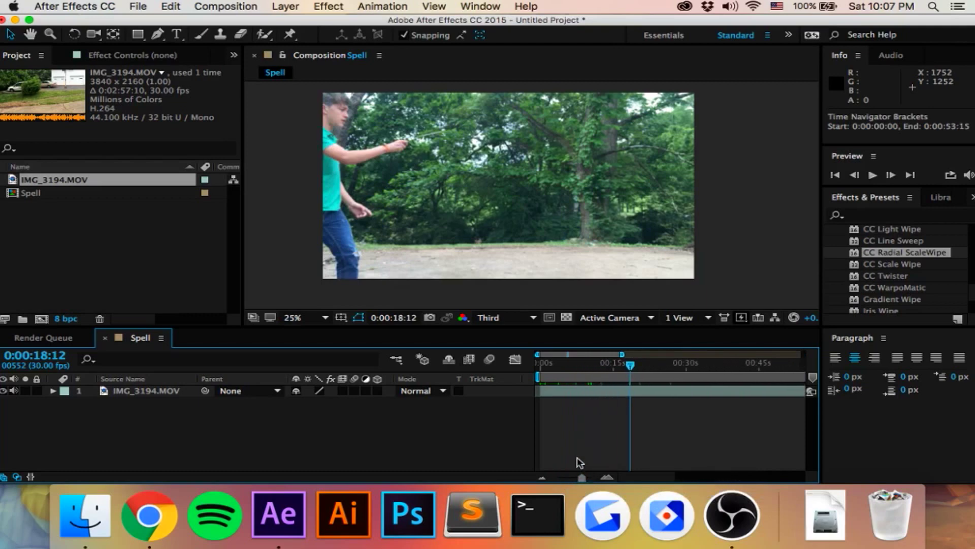
click(616, 363)
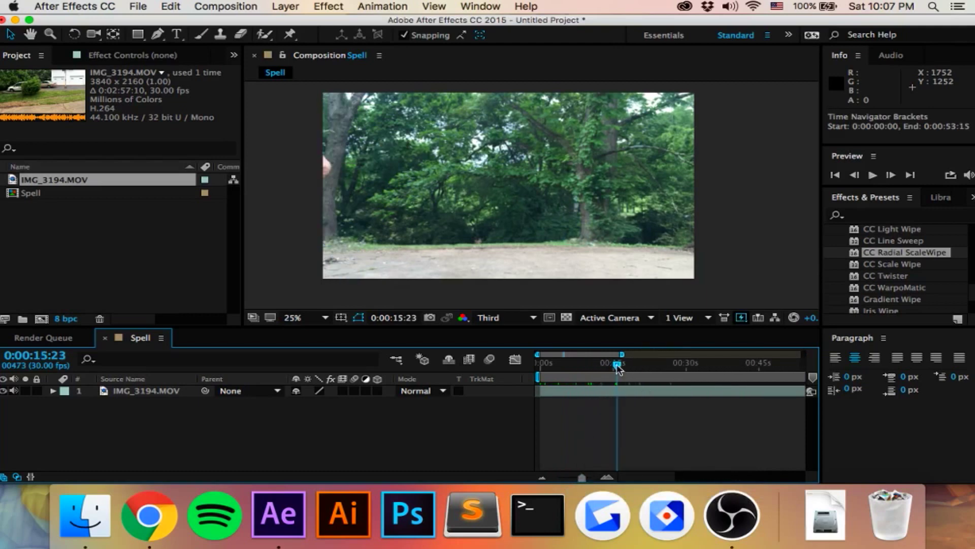
drag(617, 365, 624, 373)
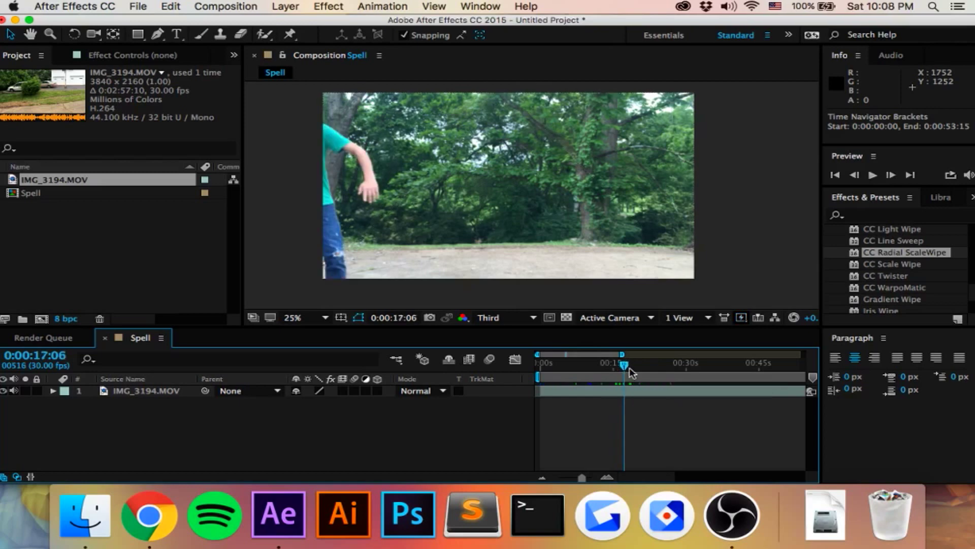
drag(629, 370, 629, 368)
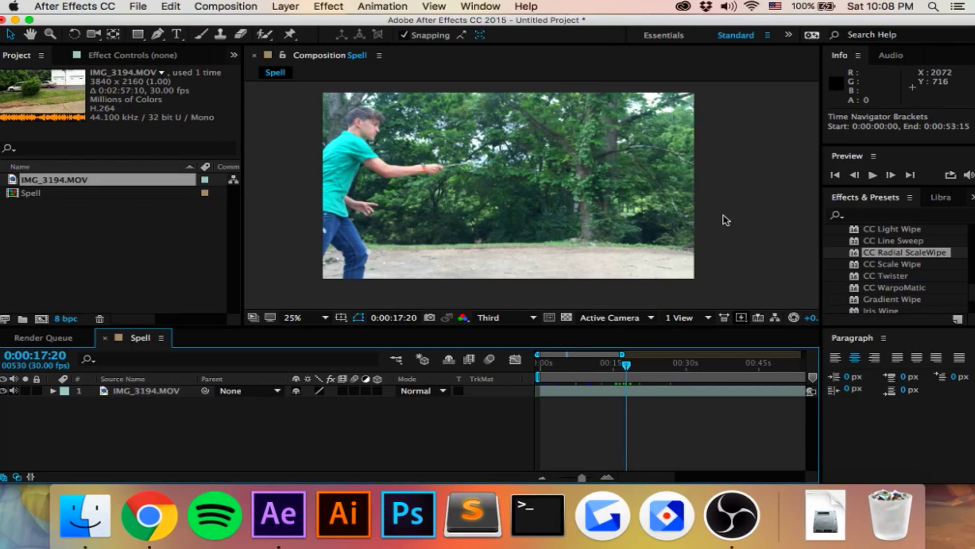
key(Page_Up)
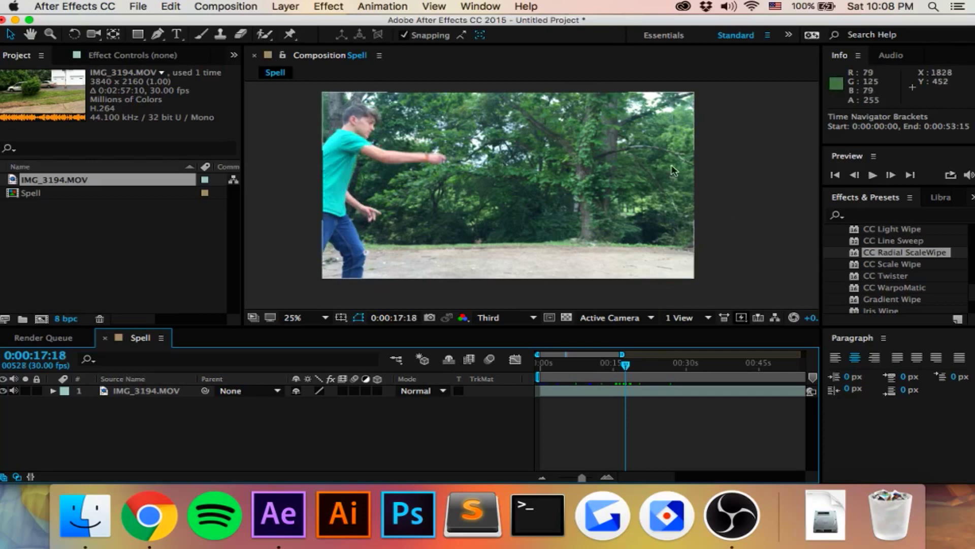
click(775, 201)
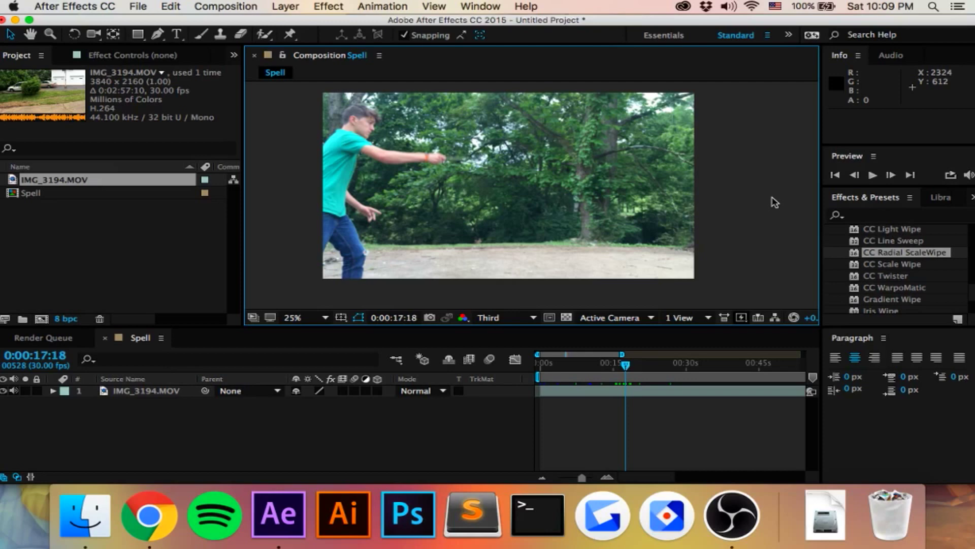
Search Effects & Presets for 'sab' and select the Saber effect
click(890, 218)
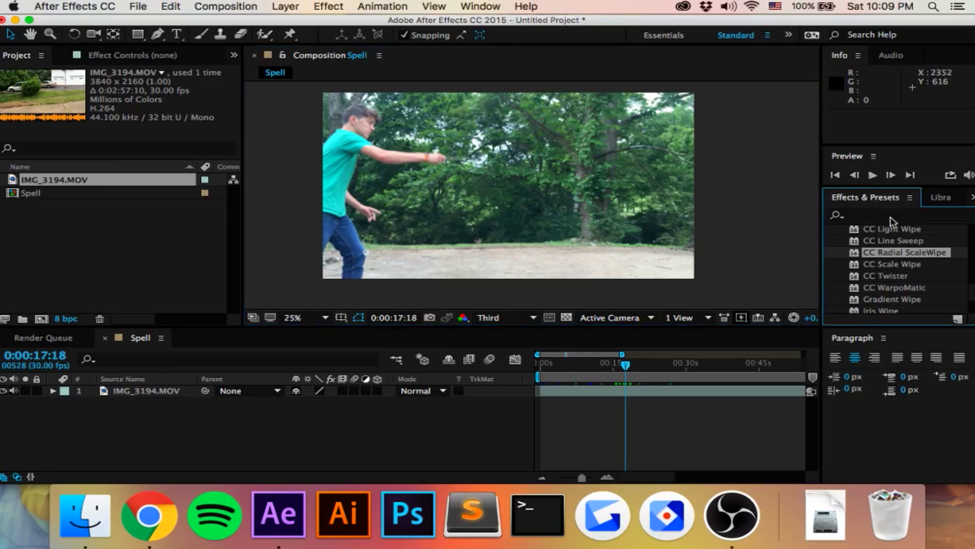
click(889, 218)
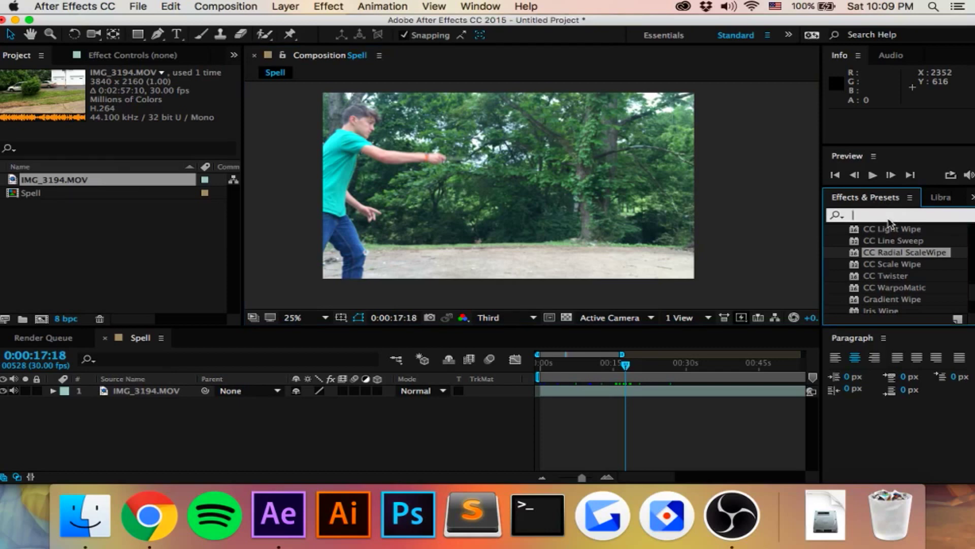
text(saber)
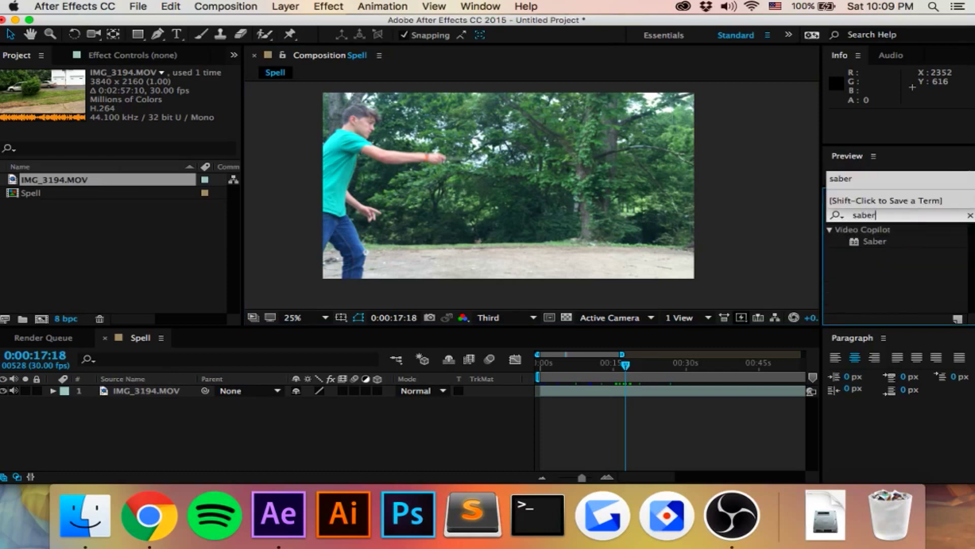
click(883, 241)
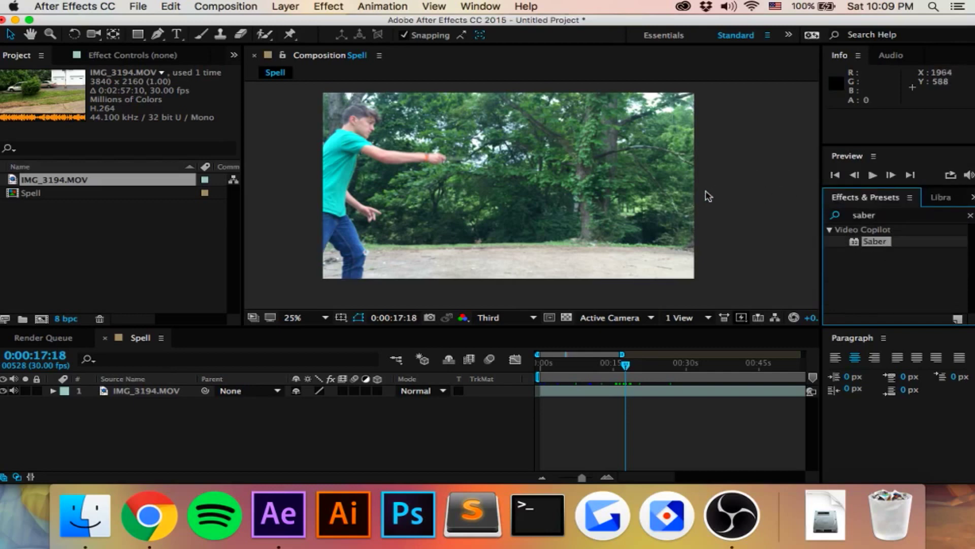
Add a black 1920×1080 solid, Black Solid 1, above the IMG_3194.MOV layer
right_click(741, 190)
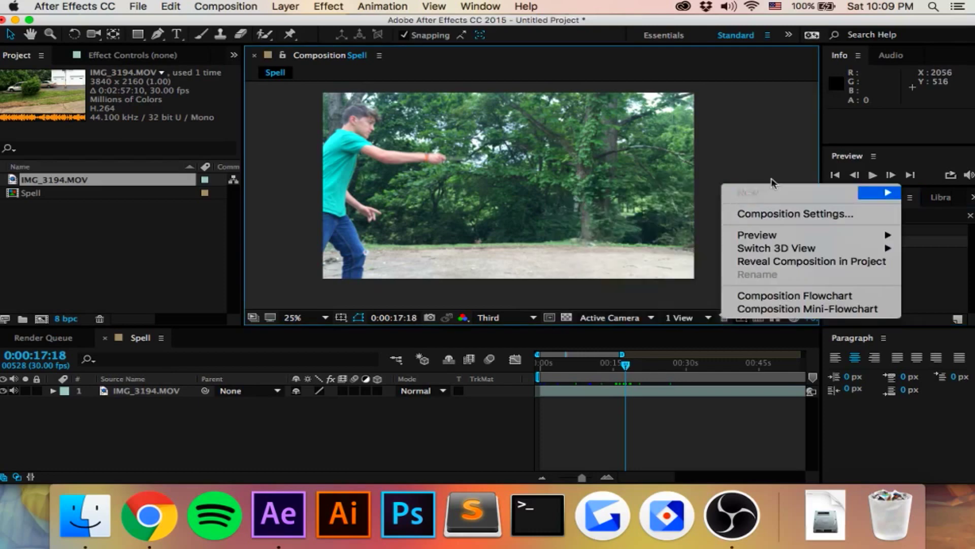
click(760, 150)
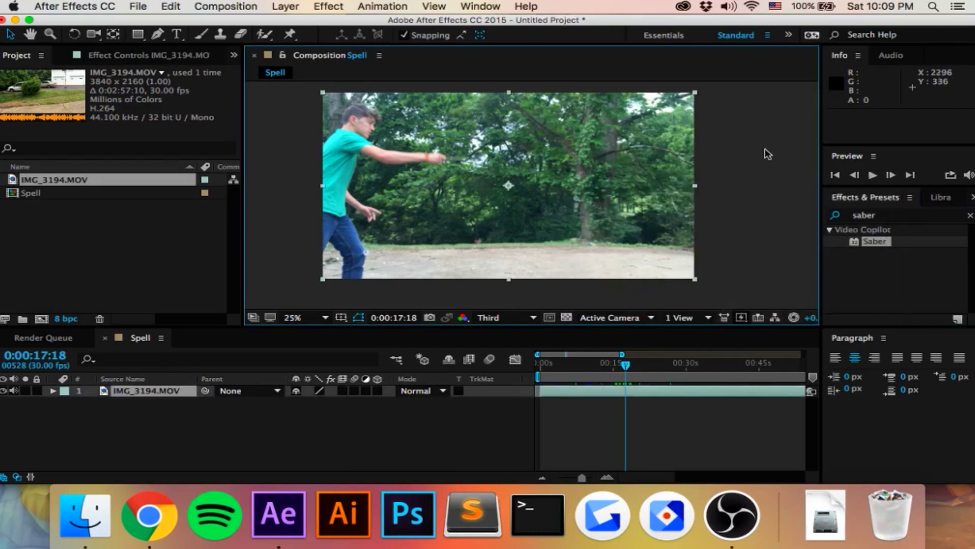
right_click(751, 165)
mouse_move(779, 173)
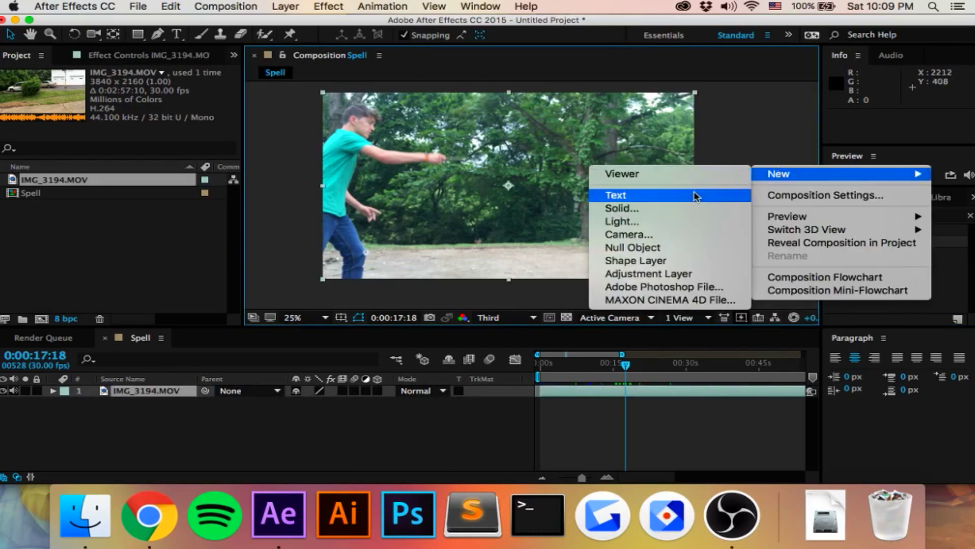
click(683, 208)
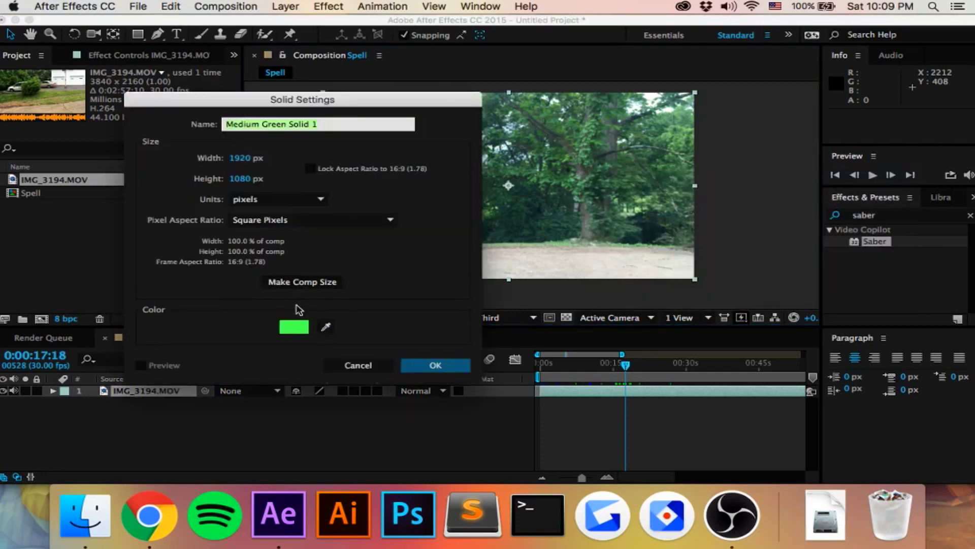
click(294, 326)
drag(576, 333, 533, 414)
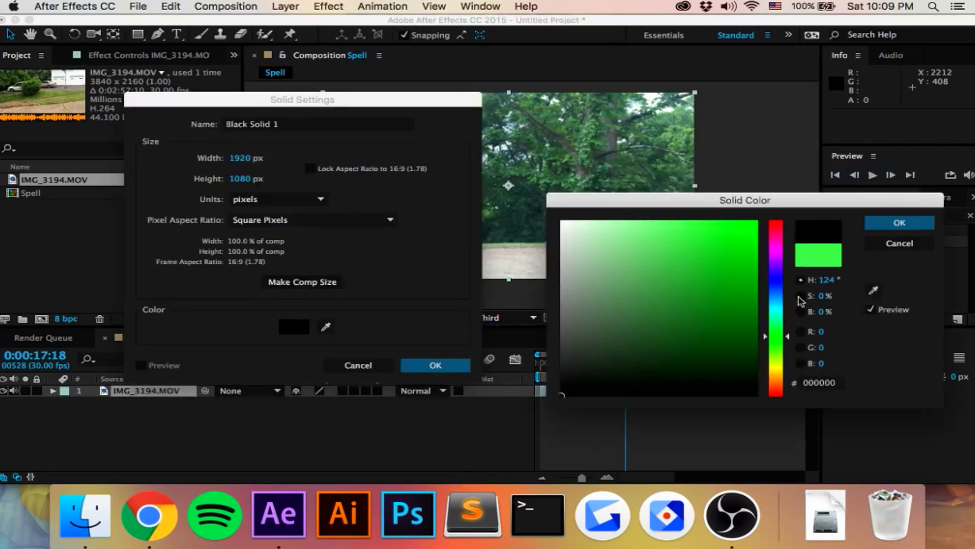
click(871, 226)
click(439, 366)
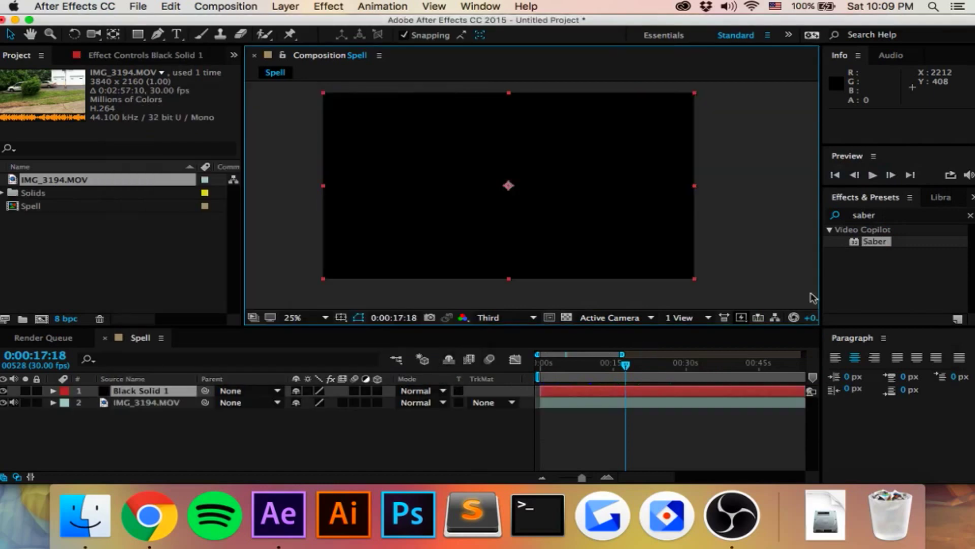
click(879, 243)
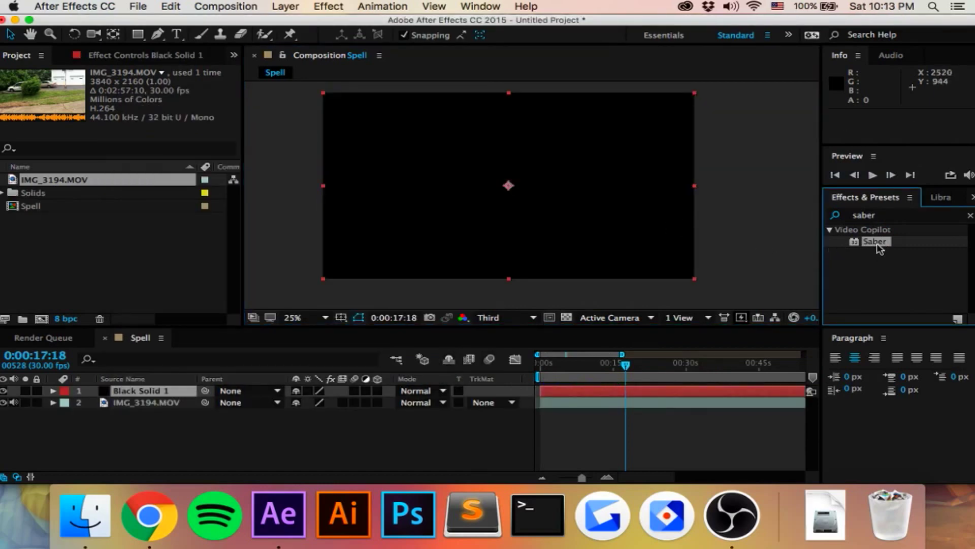
Drop Saber onto Black Solid 1 and set its Preset to Fusion for an orange fiery beam
drag(884, 244, 594, 218)
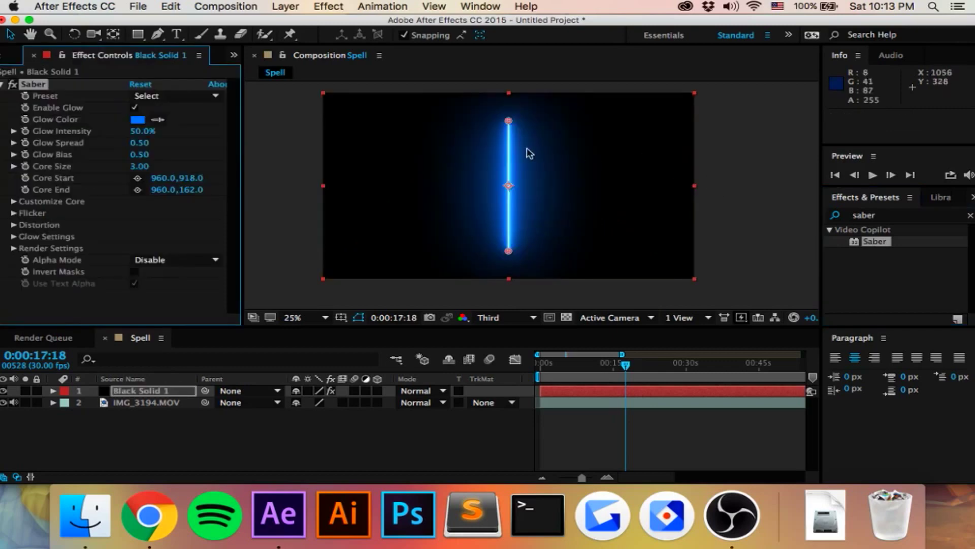
key(period)
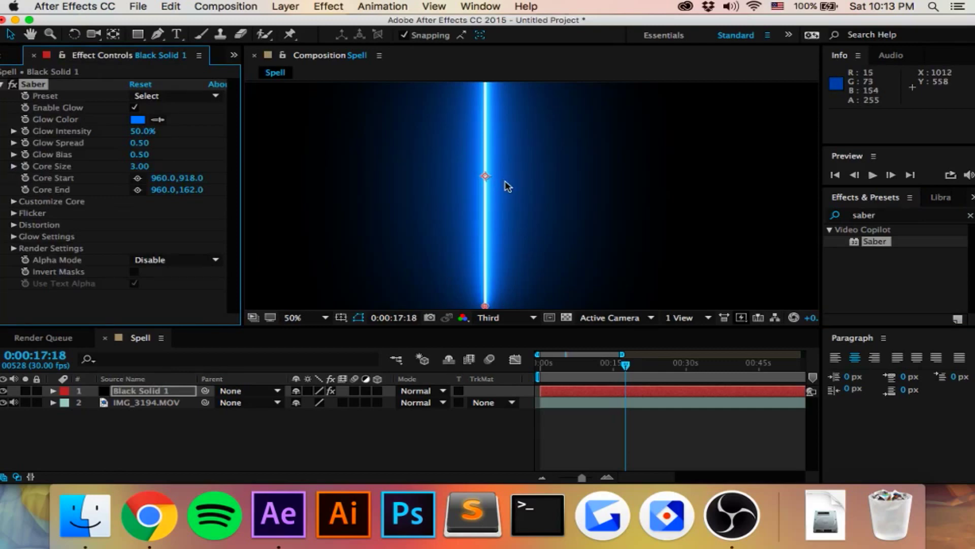
scroll(508, 186, down, 2)
scroll(508, 188, up, 1)
drag(512, 177, 538, 191)
key(v)
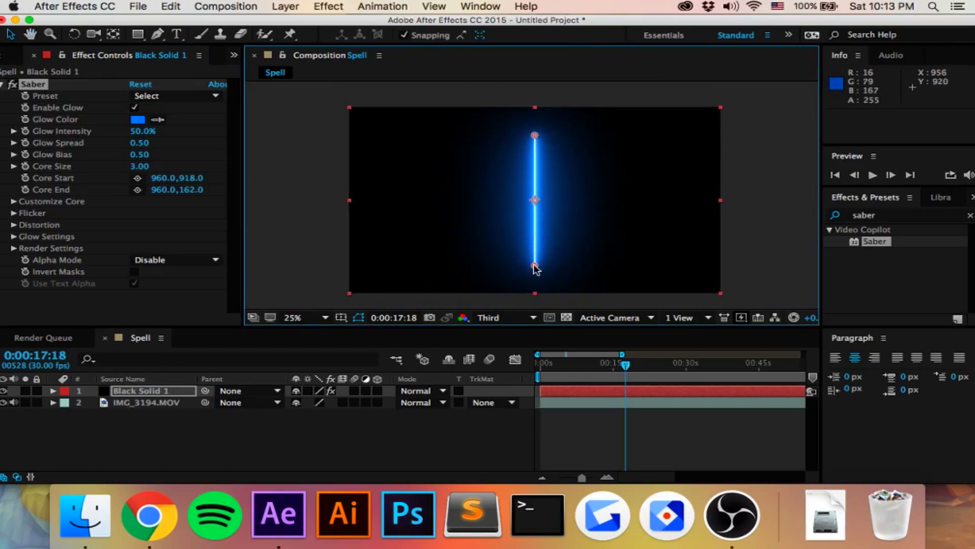
mouse_move(534, 265)
mouse_down()
mouse_move(601, 250)
mouse_move(662, 192)
mouse_move(661, 212)
mouse_move(514, 258)
mouse_move(404, 195)
mouse_move(531, 252)
mouse_up()
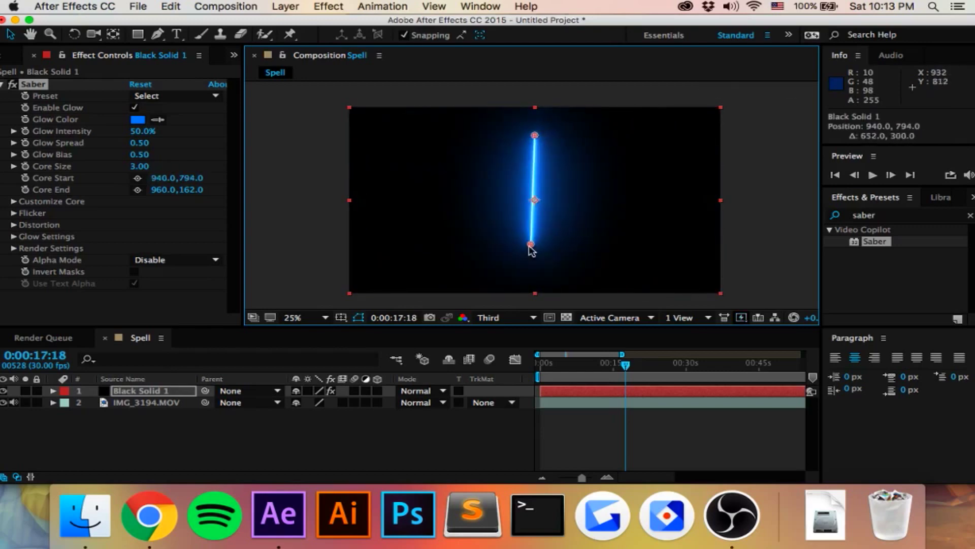
key(super+z)
key(super+z)
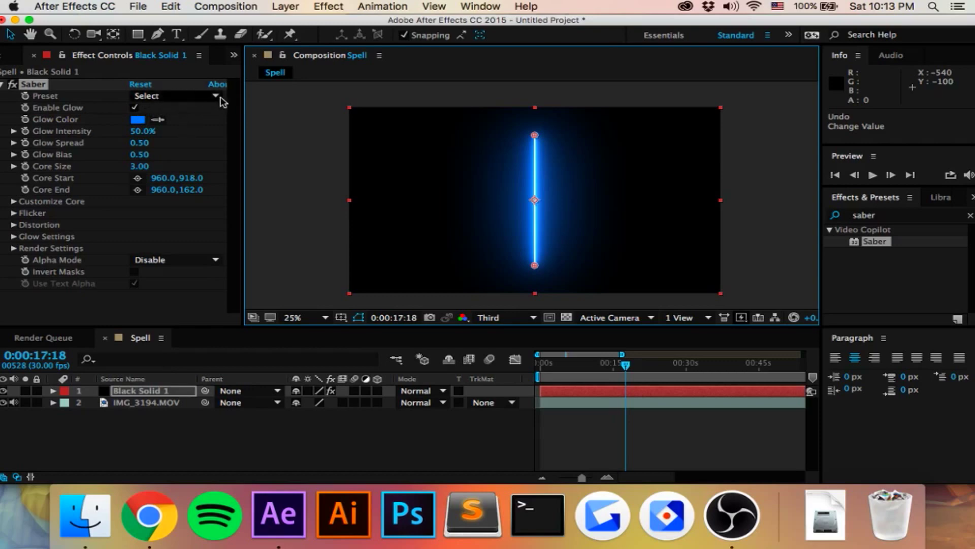
click(198, 99)
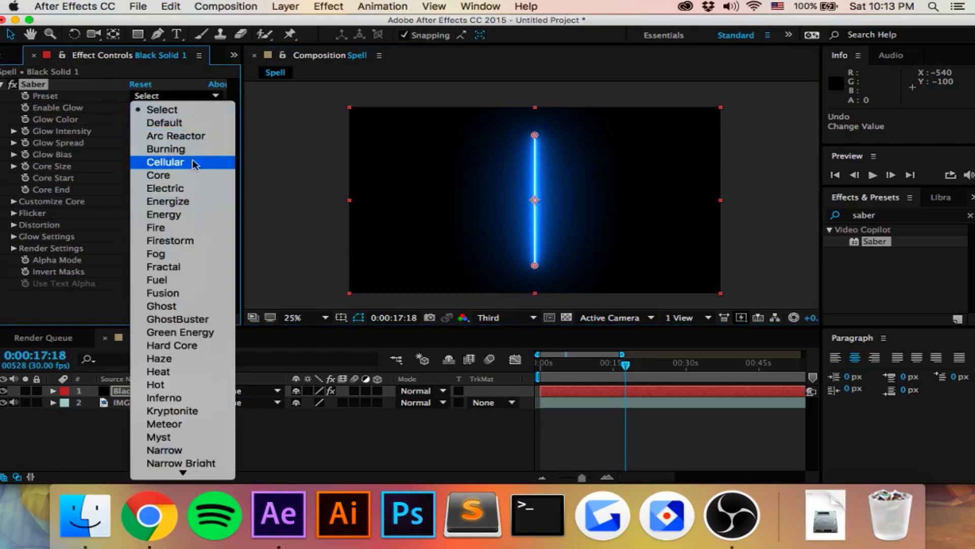
click(172, 293)
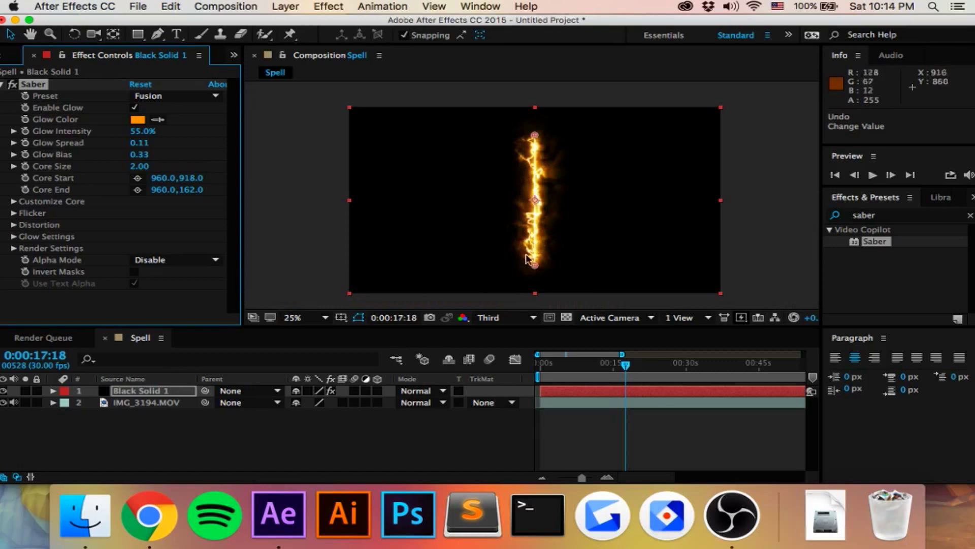
Drag the Core Start and Core End so the beam runs horizontally across the upper frame
drag(532, 256, 382, 154)
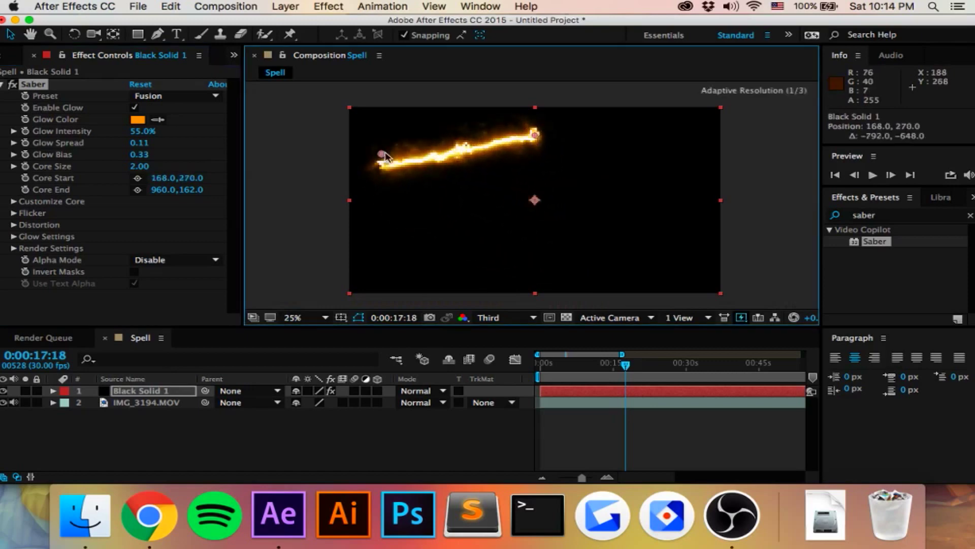
drag(535, 135, 667, 167)
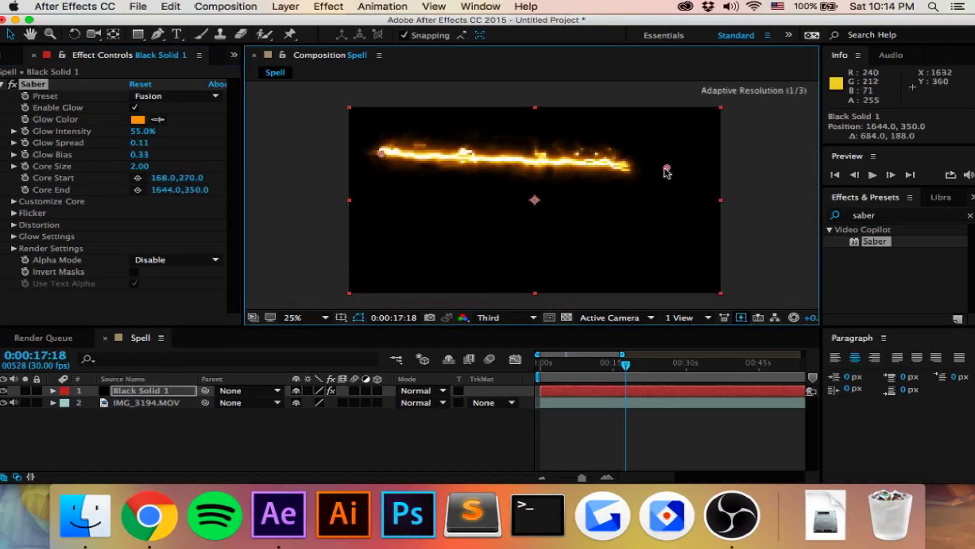
drag(382, 154, 378, 175)
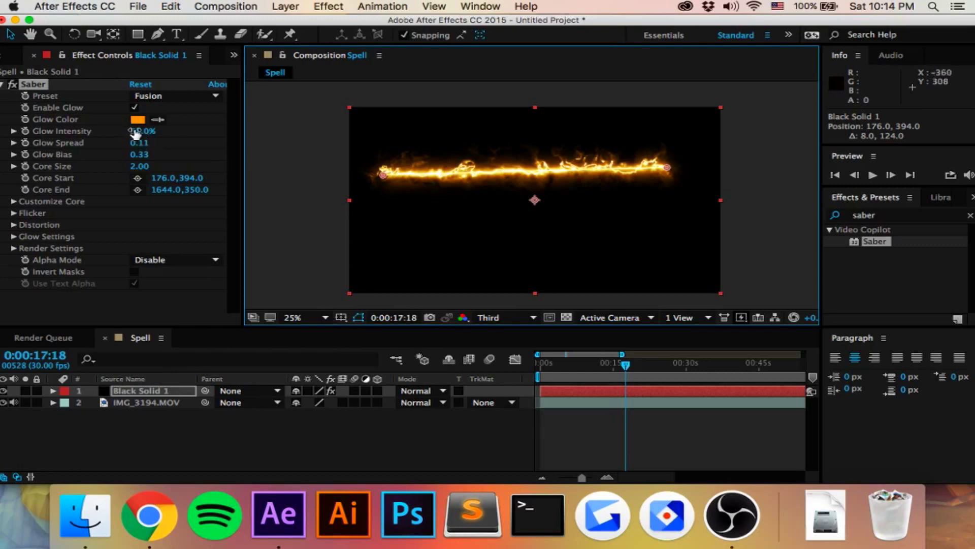
Set Glow Spread to about 0.29 and Glow Intensity to 142%
drag(136, 134, 148, 132)
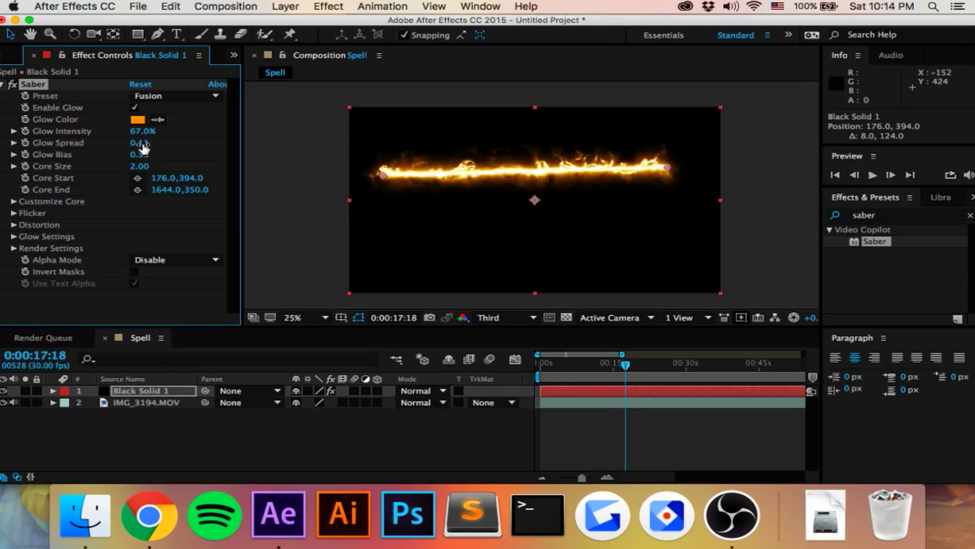
drag(145, 144, 158, 147)
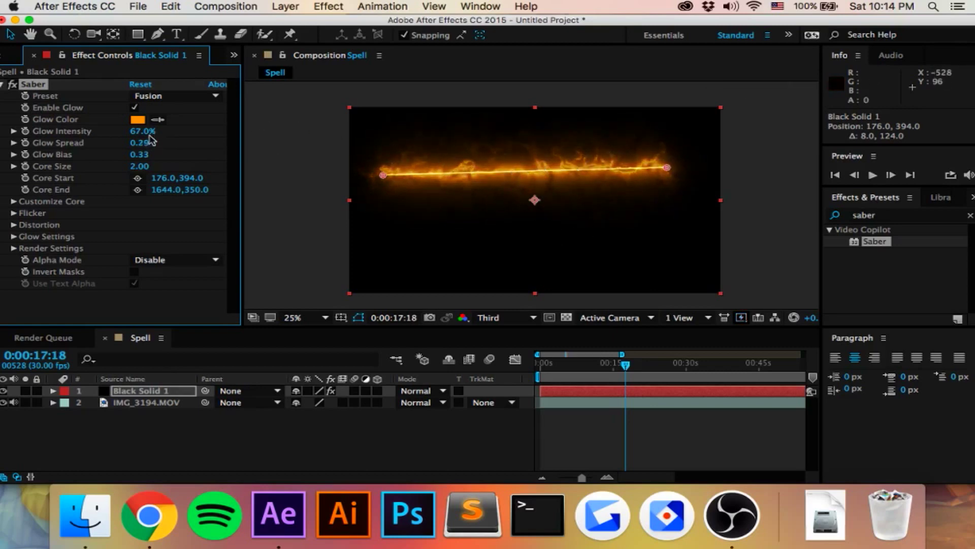
drag(135, 137, 168, 134)
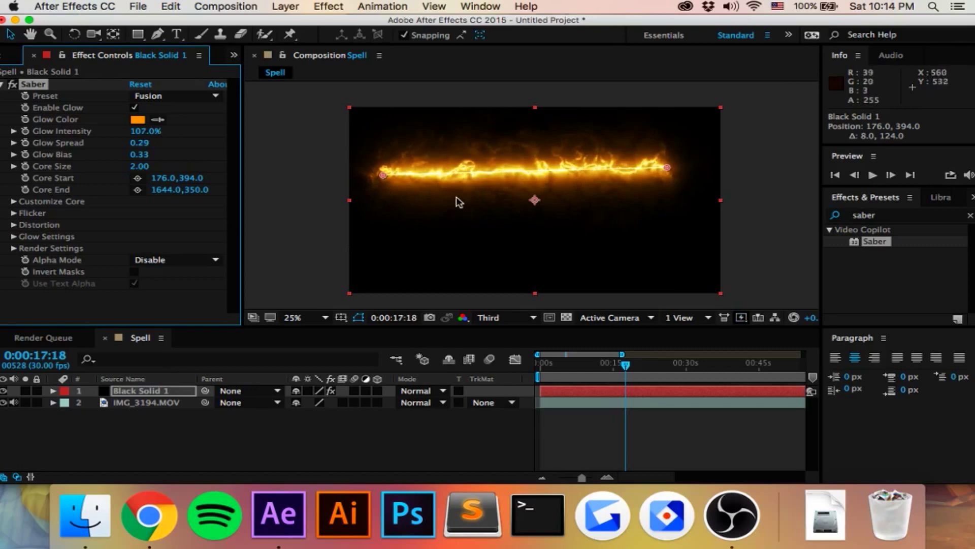
drag(161, 132, 176, 135)
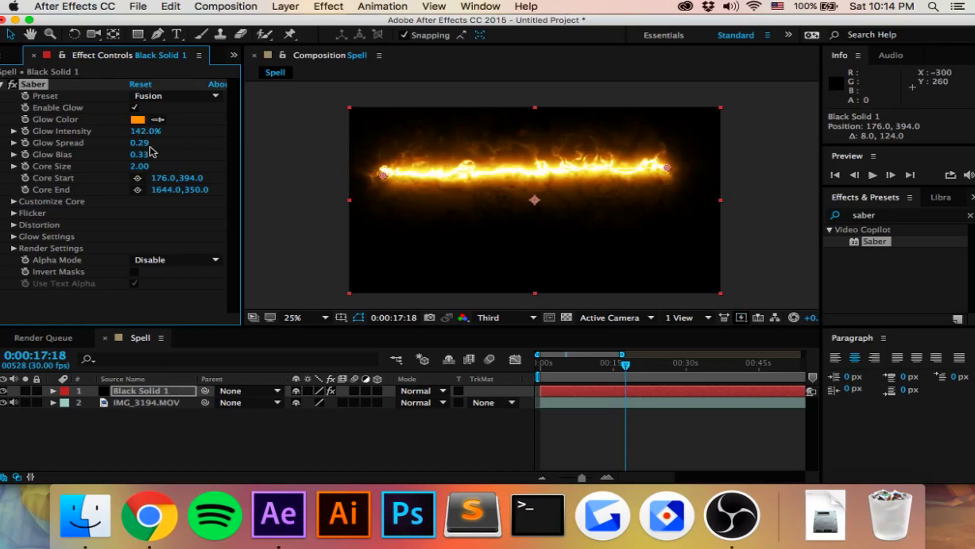
Change the Saber Glow Color from orange to cyan 00FFF2
click(137, 120)
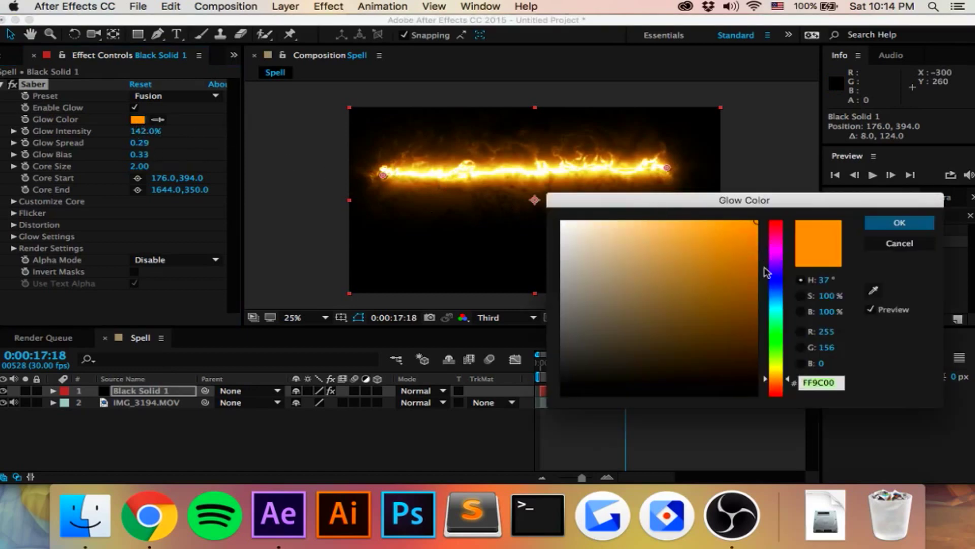
click(781, 310)
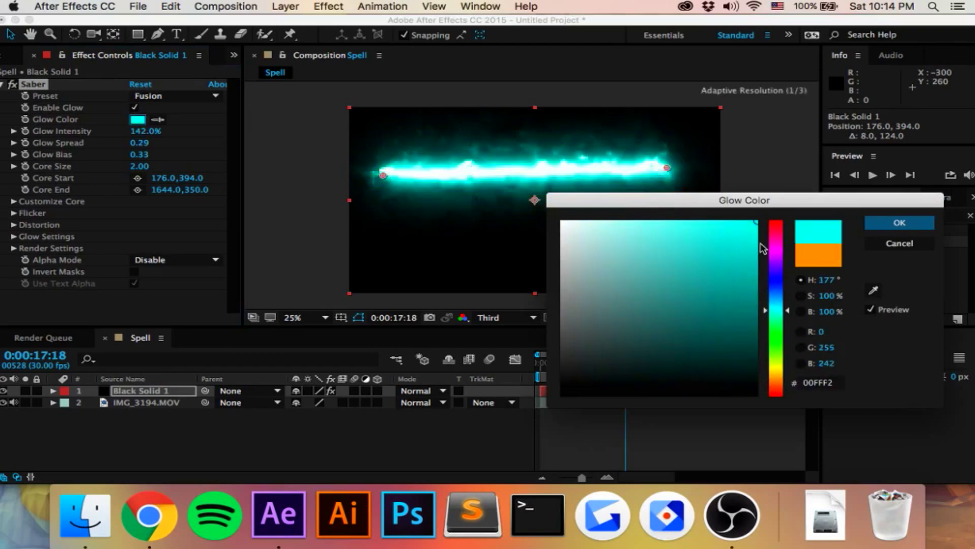
click(897, 227)
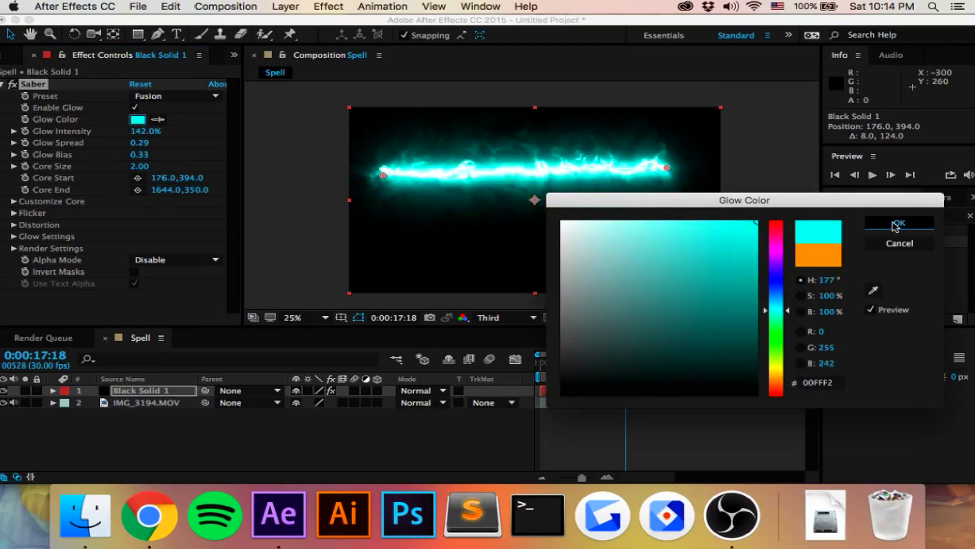
key(period)
scroll(650, 197, down, 3)
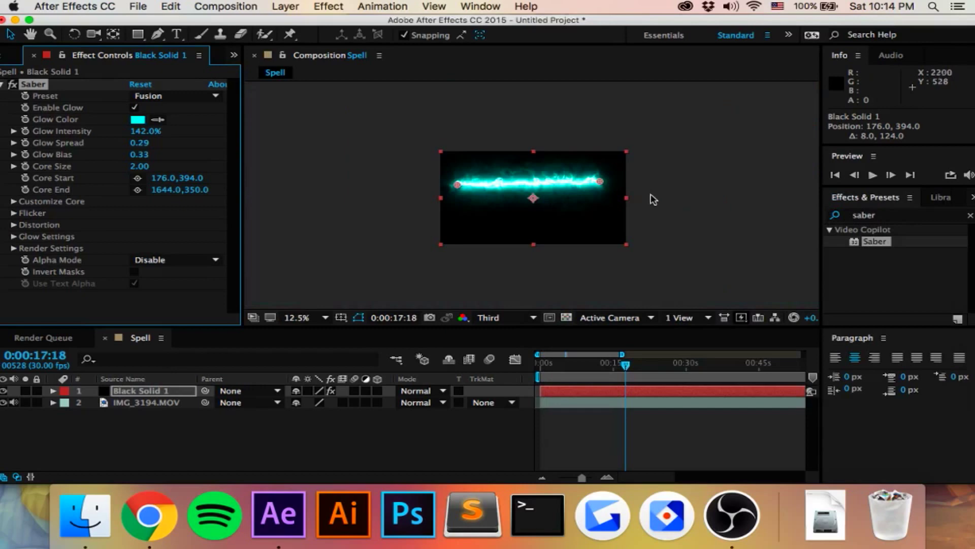
scroll(649, 197, up, 3)
Nudge the beam's Core End point slightly lower in the viewer
drag(650, 197, 394, 227)
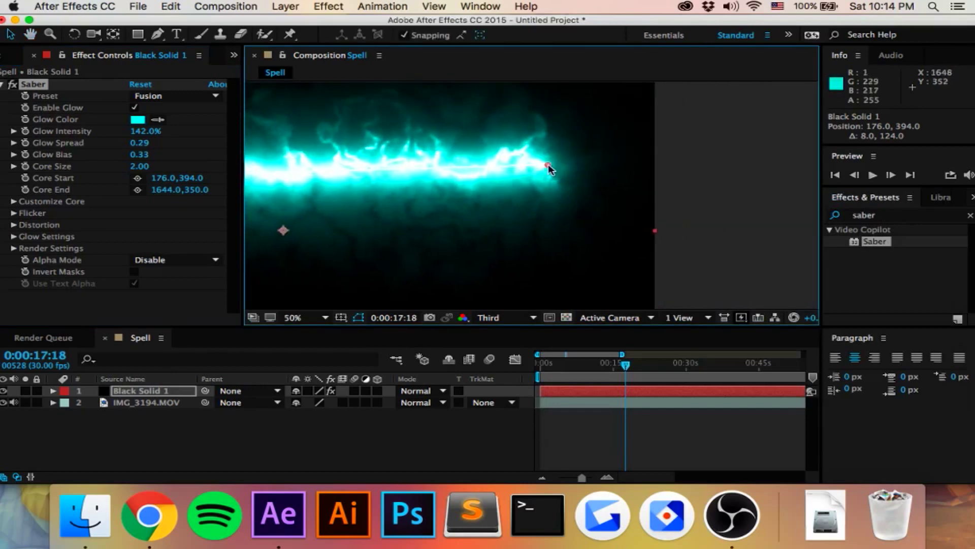
drag(548, 164, 552, 218)
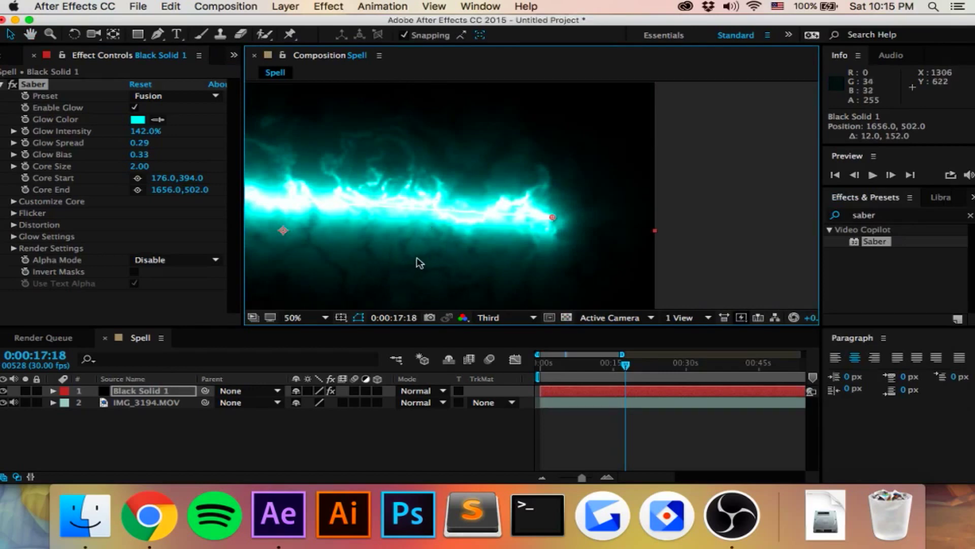
drag(422, 260, 464, 203)
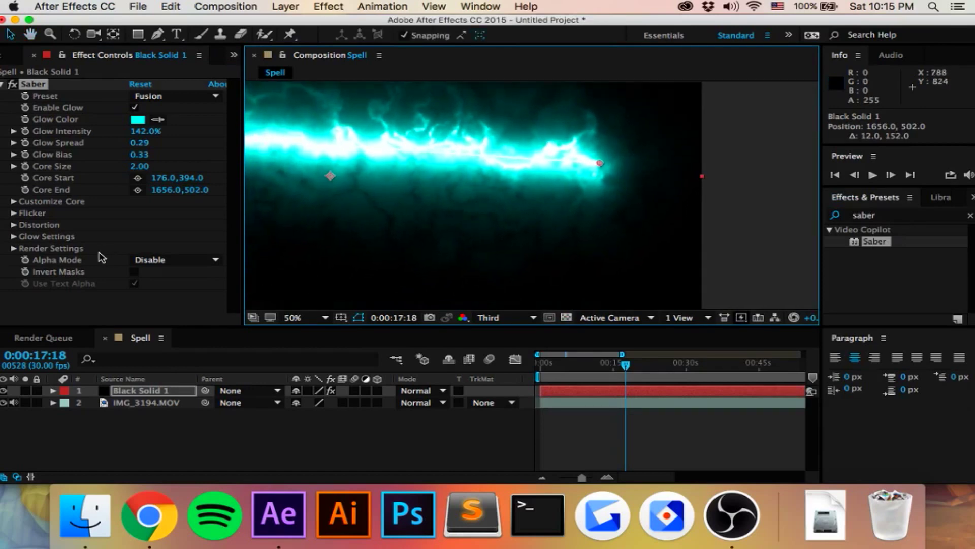
Under Glow Distortion, uncheck Lock Noise to Sample
click(20, 221)
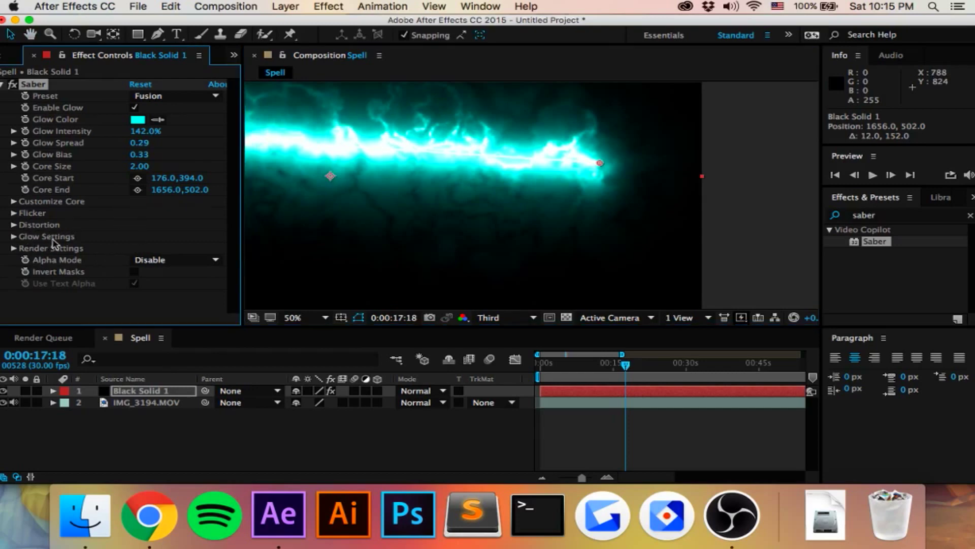
click(15, 225)
click(26, 236)
scroll(56, 256, down, 5)
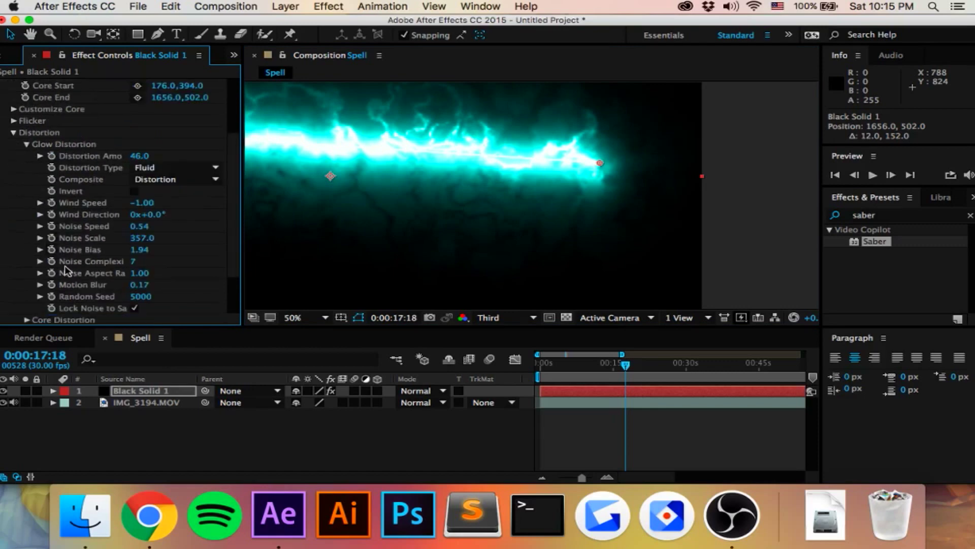
scroll(65, 269, down, 1)
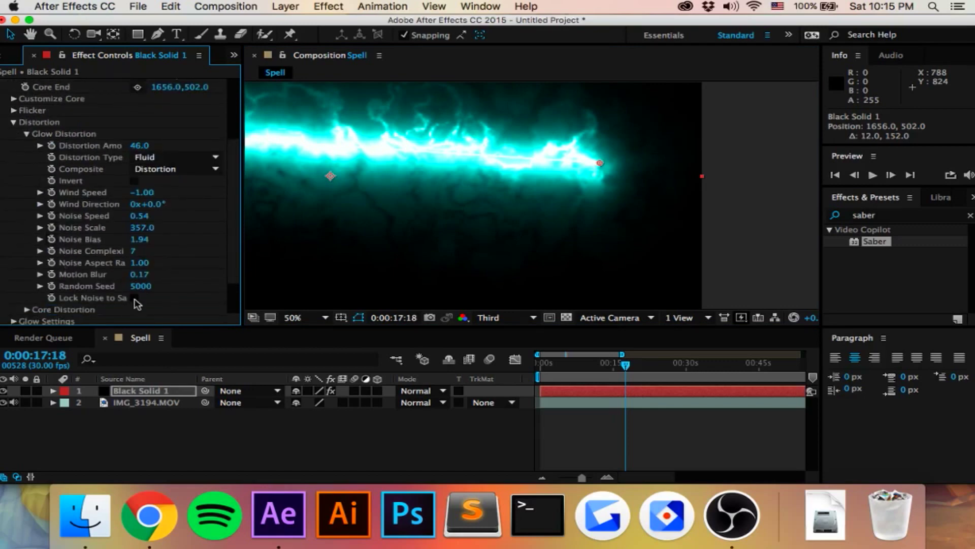
click(135, 298)
Raise the Core End to 1674,340 so the beam runs level, then collapse the distortion settings
drag(604, 168, 701, 207)
scroll(633, 216, down, 1)
key(v)
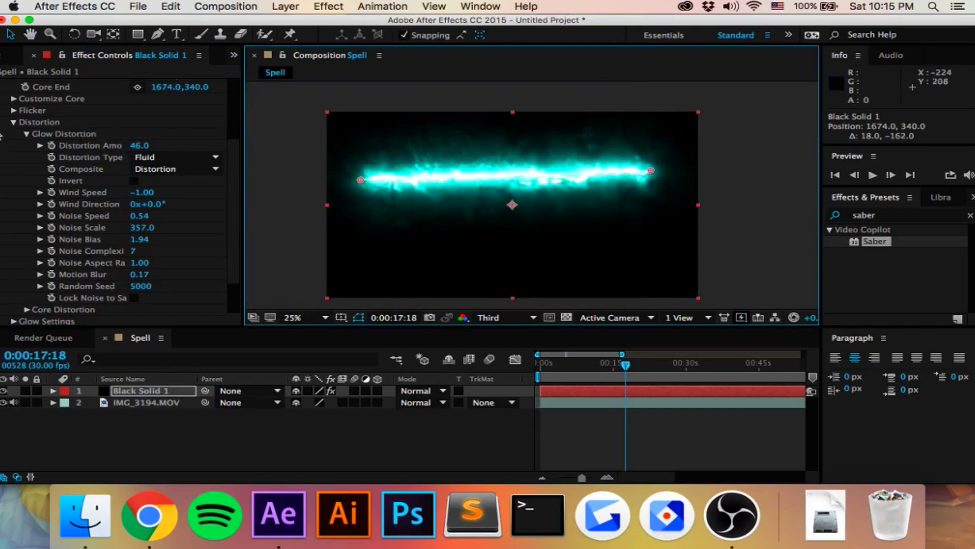
click(17, 123)
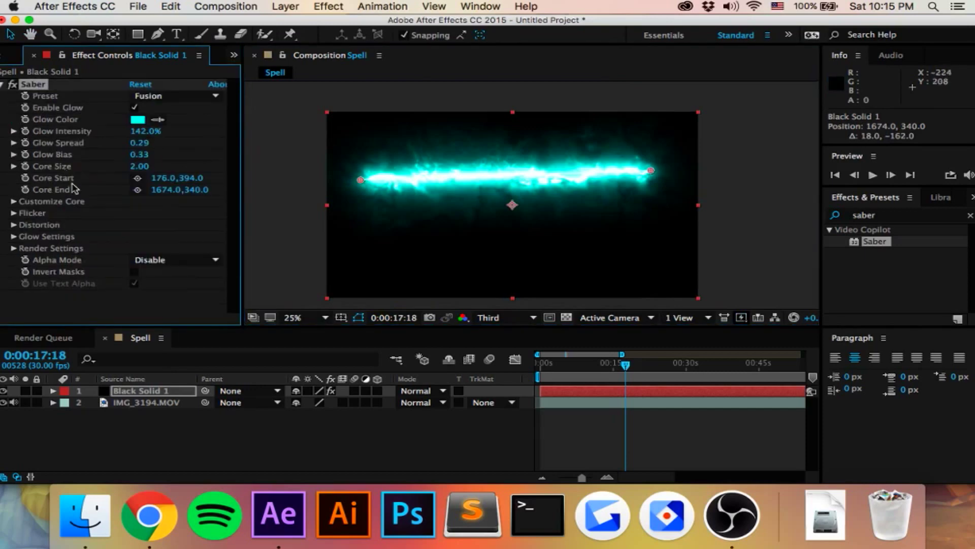
In Customize Core, set Start Size to 26% and End Size to 200%
click(14, 202)
scroll(91, 202, down, 3)
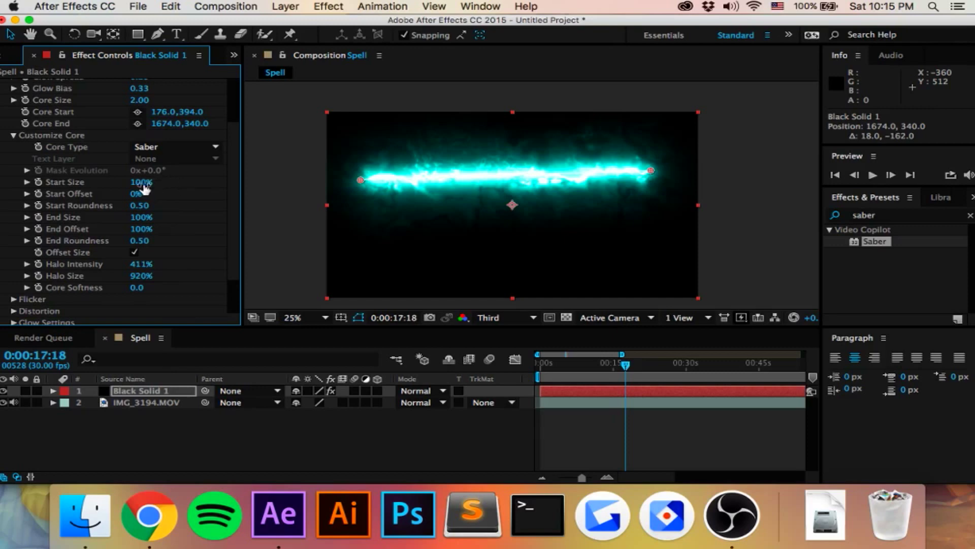
drag(143, 188, 280, 192)
drag(142, 218, 303, 206)
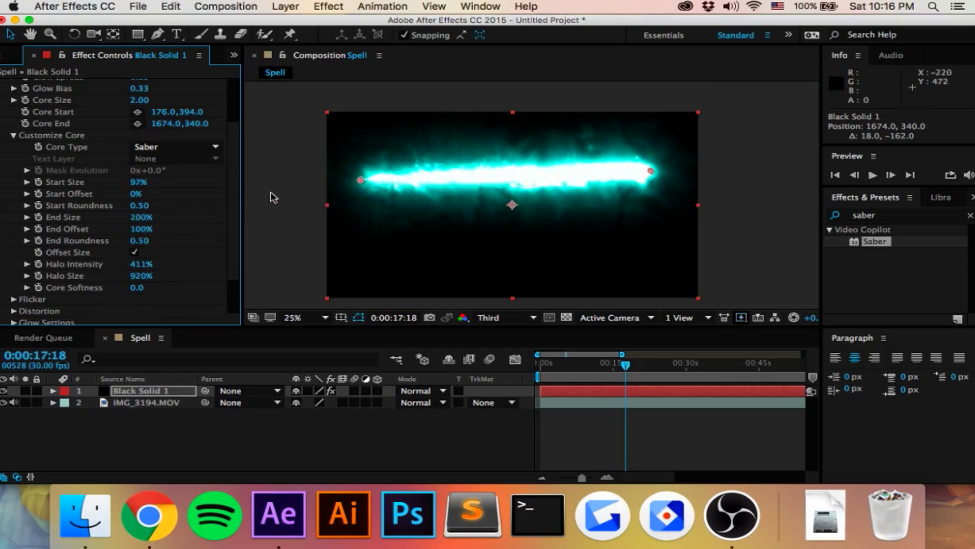
drag(139, 187, 90, 191)
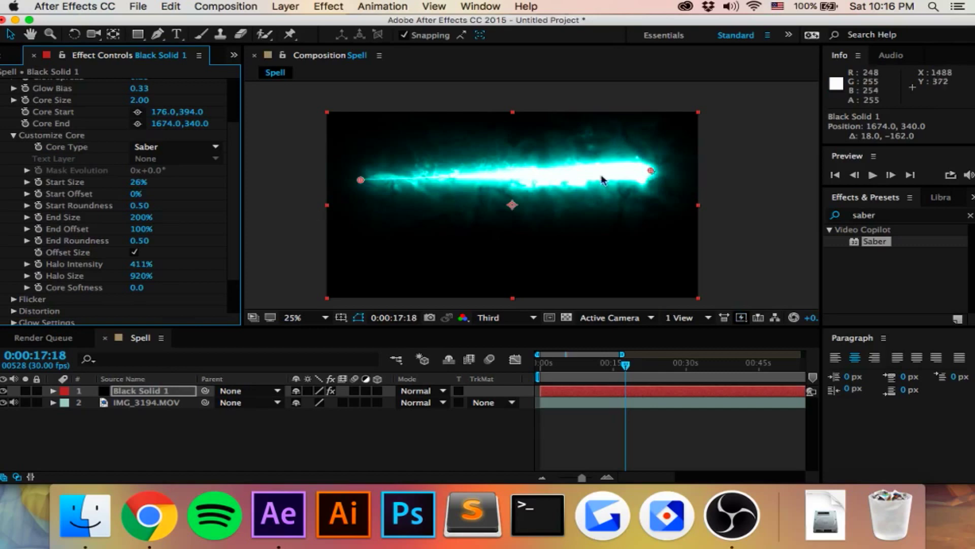
drag(143, 205, 217, 204)
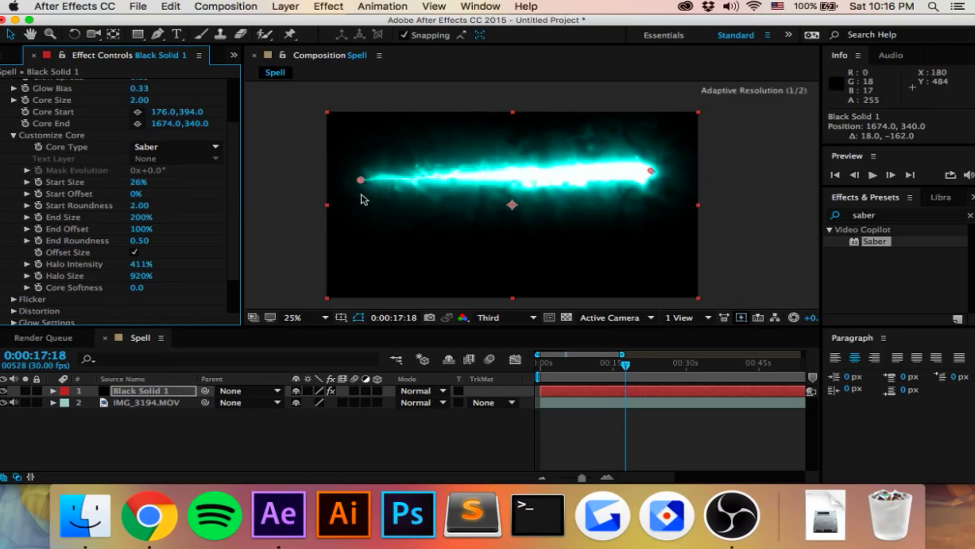
key(super+z)
Set End Roundness 0.86, Halo Intensity 333%, Core Softness 16.1, and move Core Start to 312,378
drag(156, 241, 163, 242)
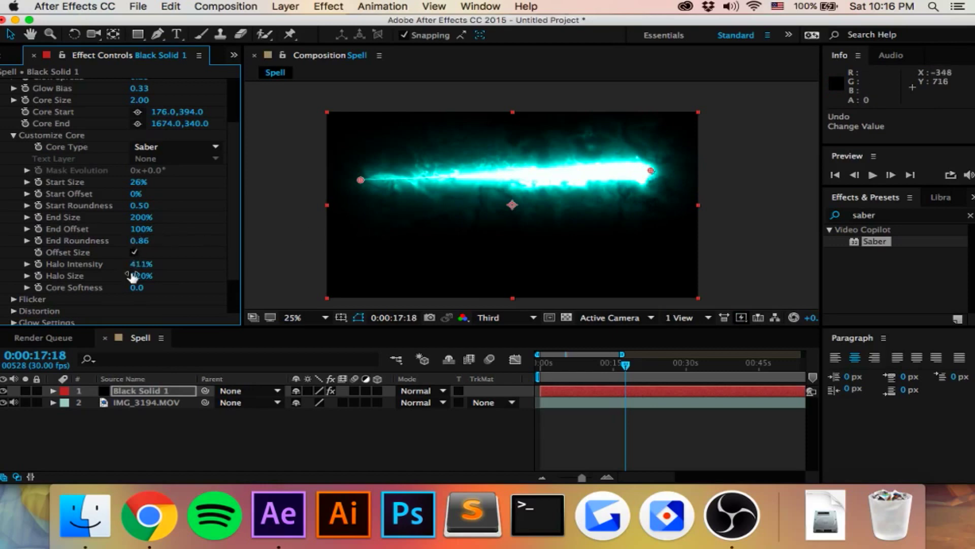
drag(142, 264, 188, 265)
drag(143, 265, 136, 266)
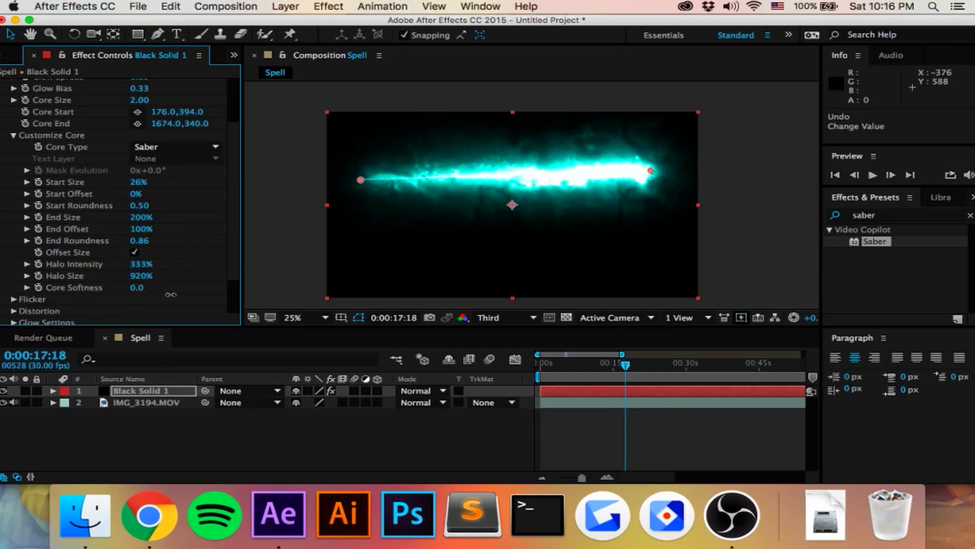
drag(170, 294, 218, 288)
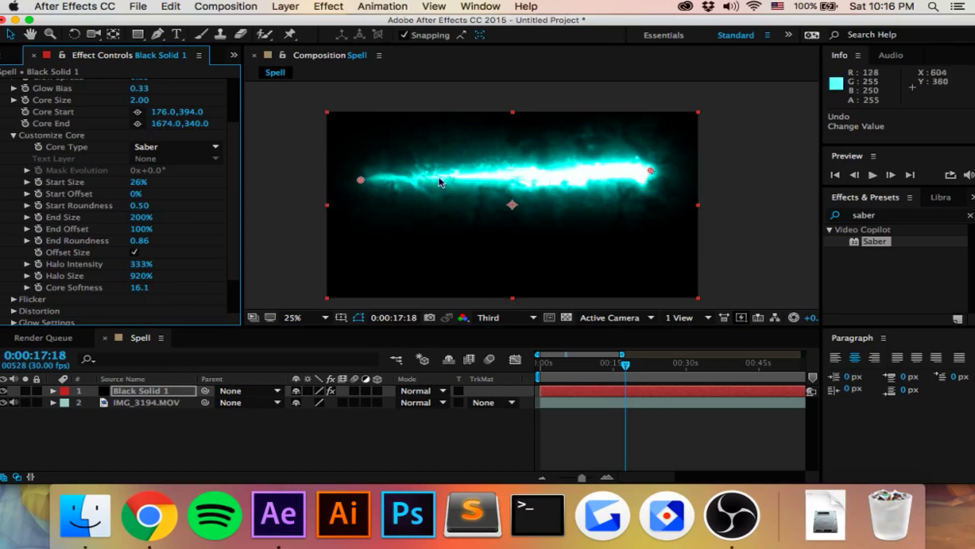
drag(365, 183, 391, 179)
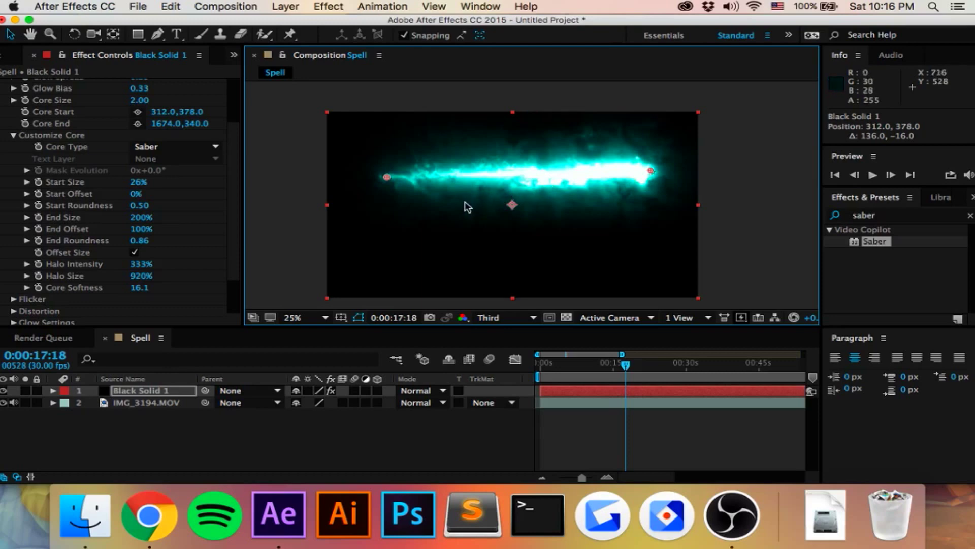
Set the Saber beam's Flicker Intensity to 10%, Flicker Speed to 17.00 and Random Seed to 18000
click(13, 299)
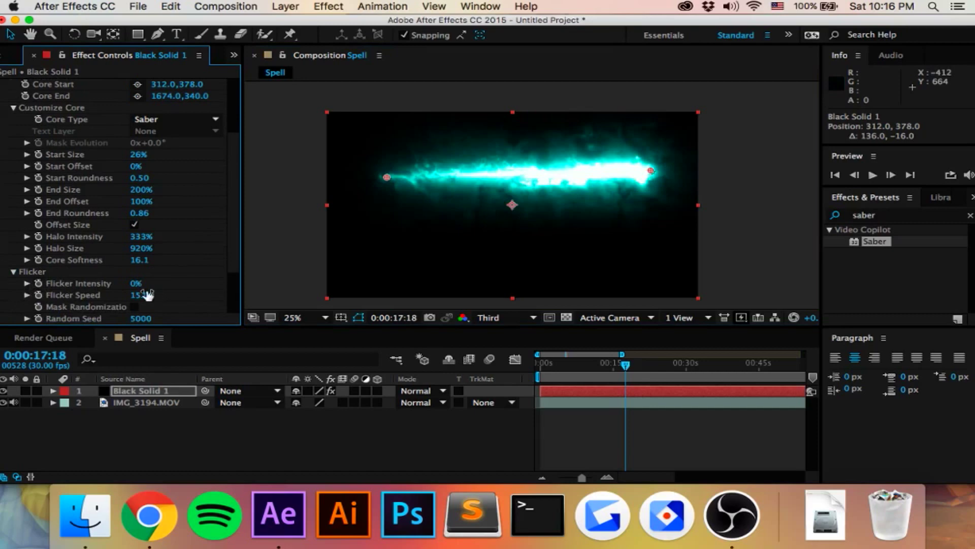
scroll(146, 294, down, 1)
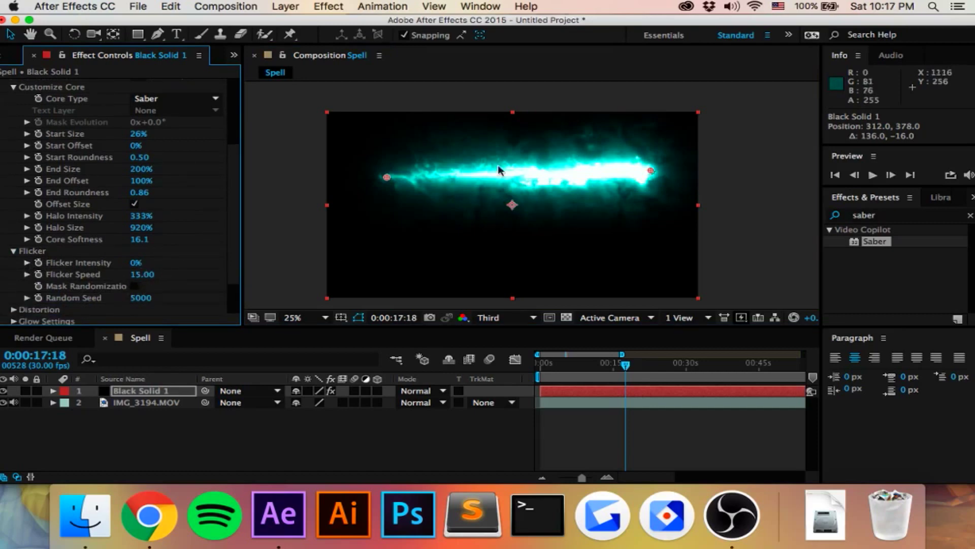
drag(144, 275, 160, 278)
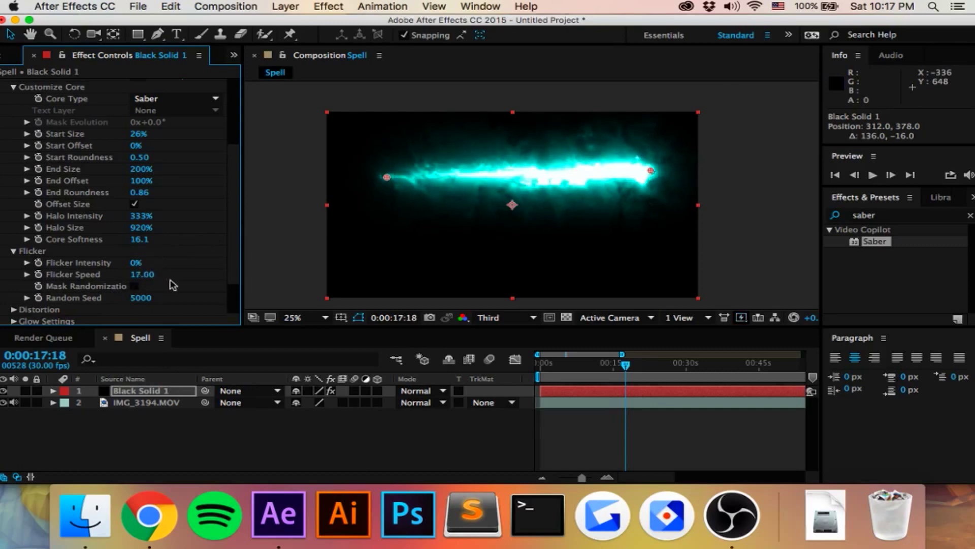
drag(135, 262, 145, 263)
drag(144, 301, 166, 299)
scroll(163, 201, down, 2)
Show the Saber's Core Distortion parameters and nudge the beam's Core End point slightly lower
click(14, 279)
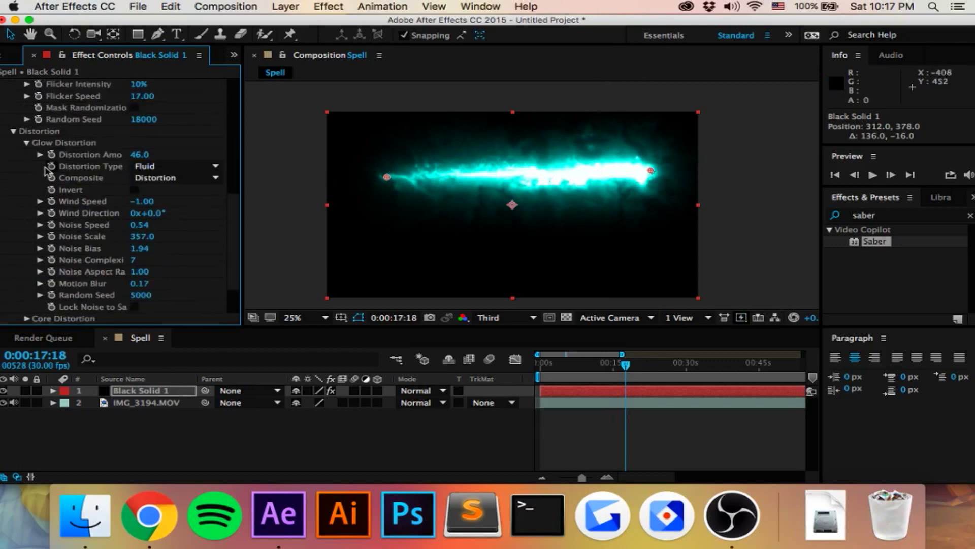
click(27, 143)
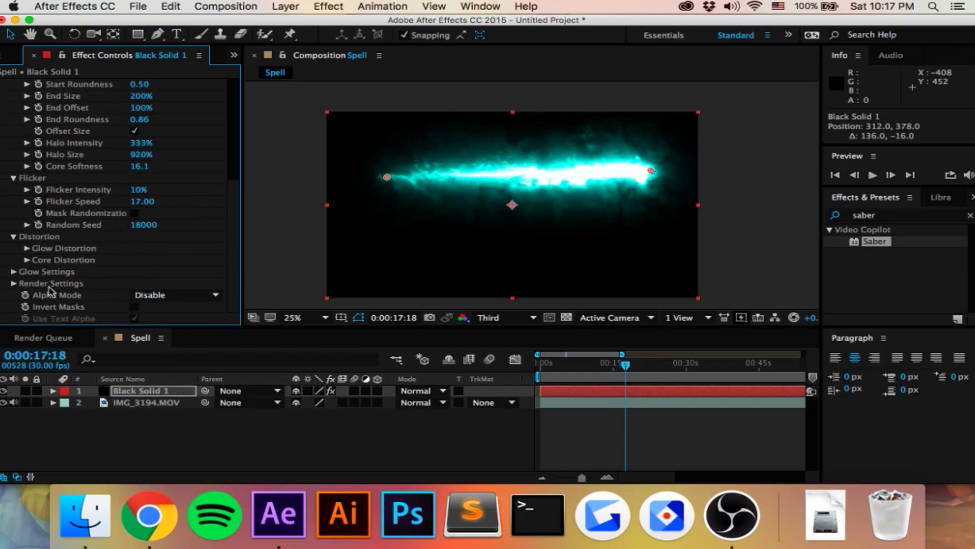
click(27, 260)
scroll(63, 266, down, 1)
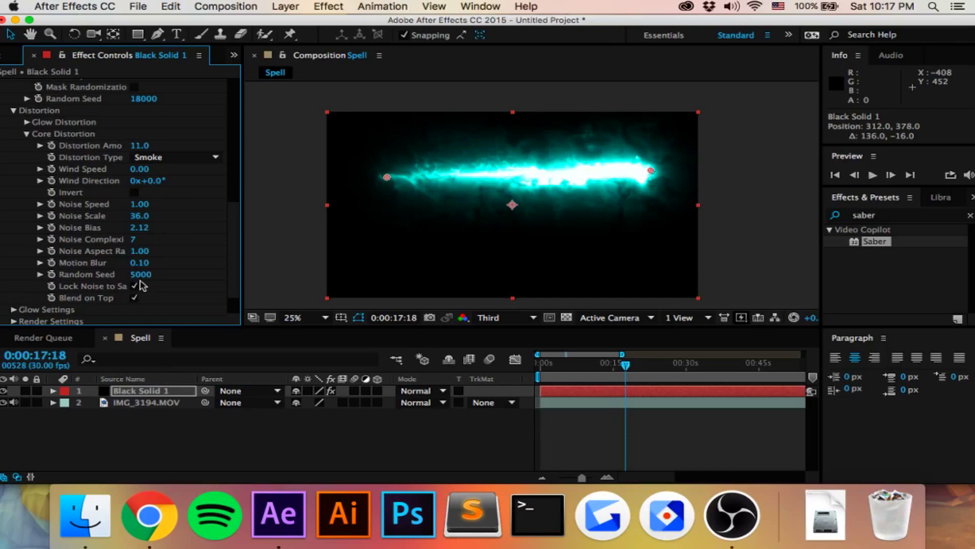
click(646, 178)
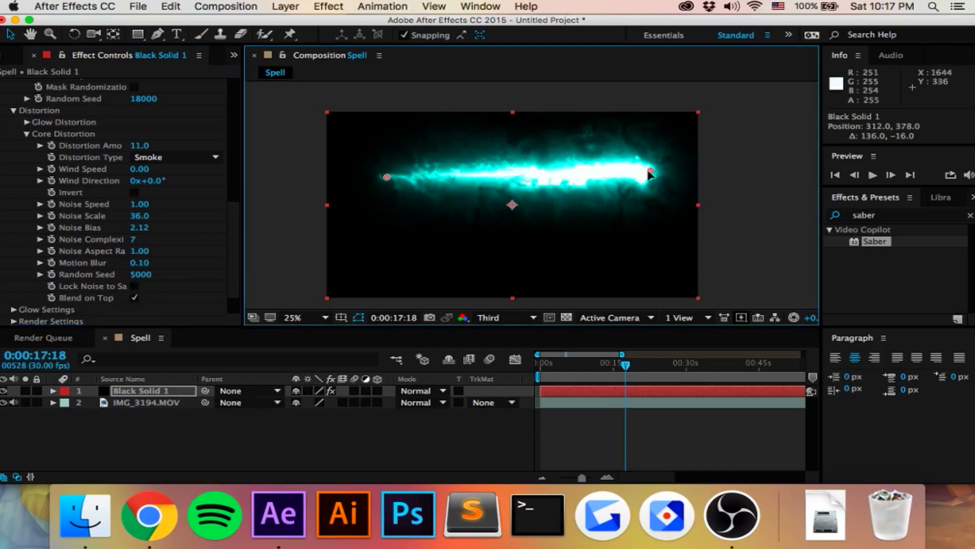
mouse_move(649, 180)
mouse_down()
mouse_move(640, 222)
mouse_move(604, 252)
mouse_move(612, 279)
mouse_move(640, 263)
mouse_move(653, 239)
mouse_move(654, 179)
mouse_up()
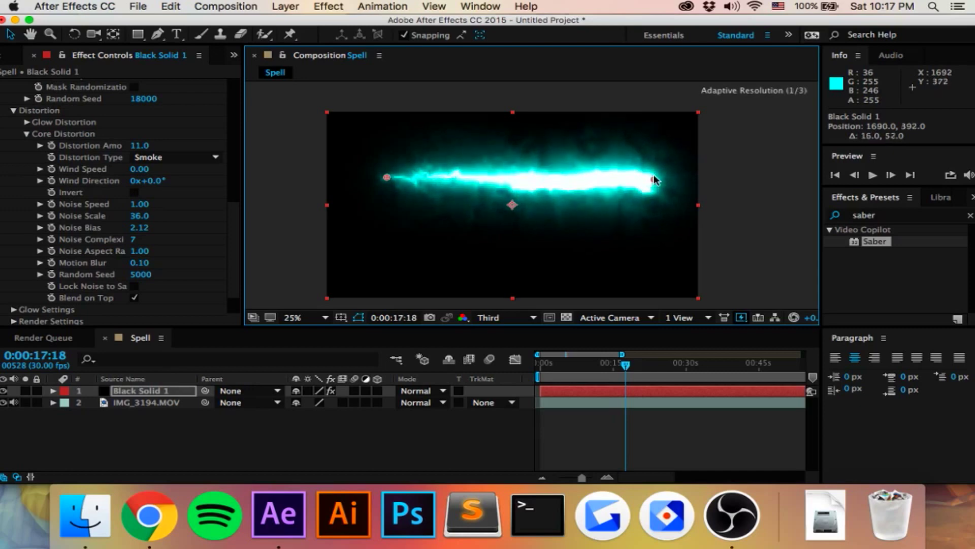
Raise core distortion Motion Blur to 1.80 and Noise Complexity to 8, undoing the Noise Scale change
click(139, 262)
drag(140, 262, 156, 263)
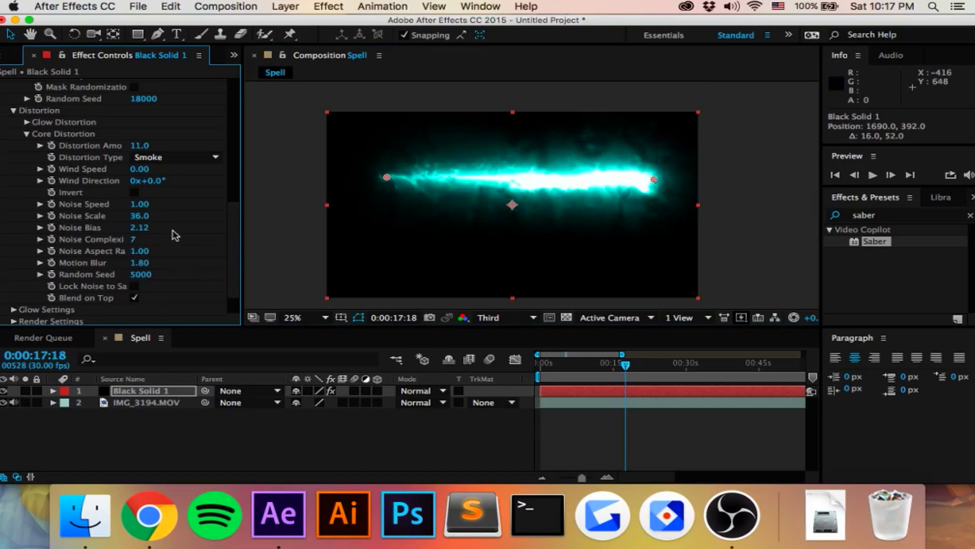
drag(133, 239, 142, 243)
drag(140, 216, 133, 217)
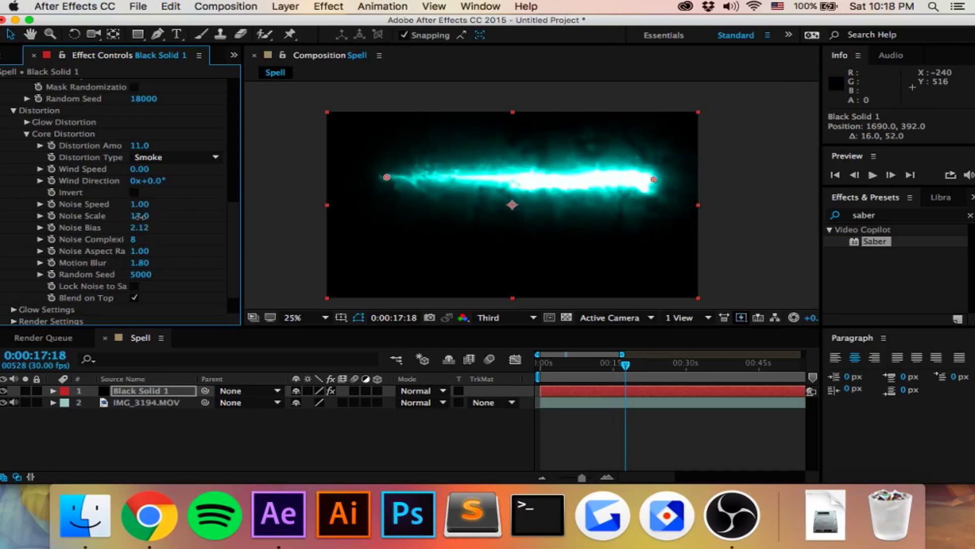
drag(140, 216, 163, 217)
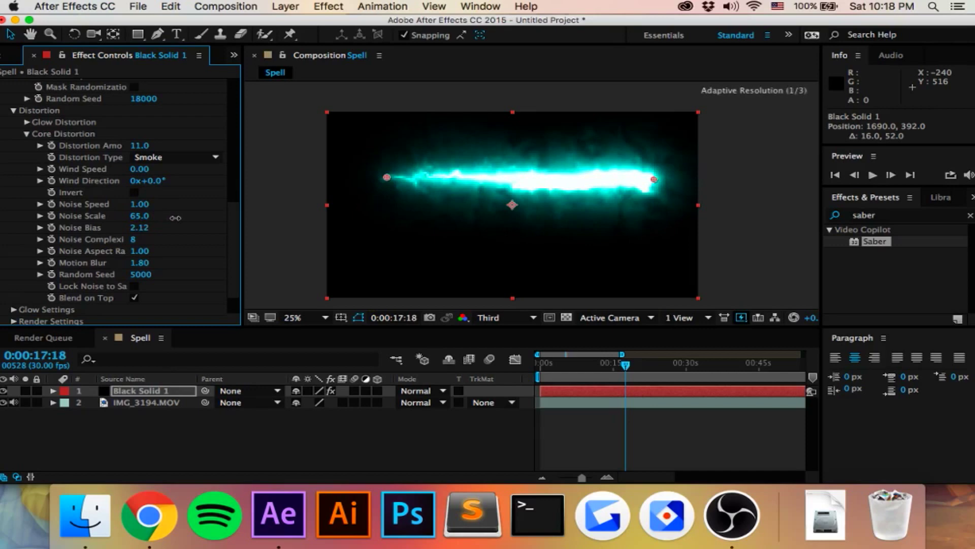
key(super+z)
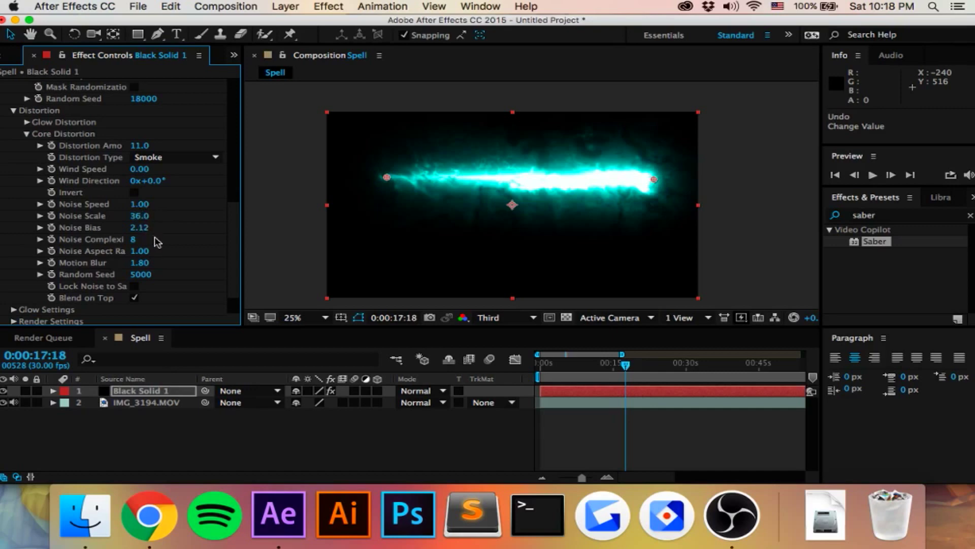
Lower the beam's Core Start point slightly in the Composition viewer
scroll(155, 239, down, 3)
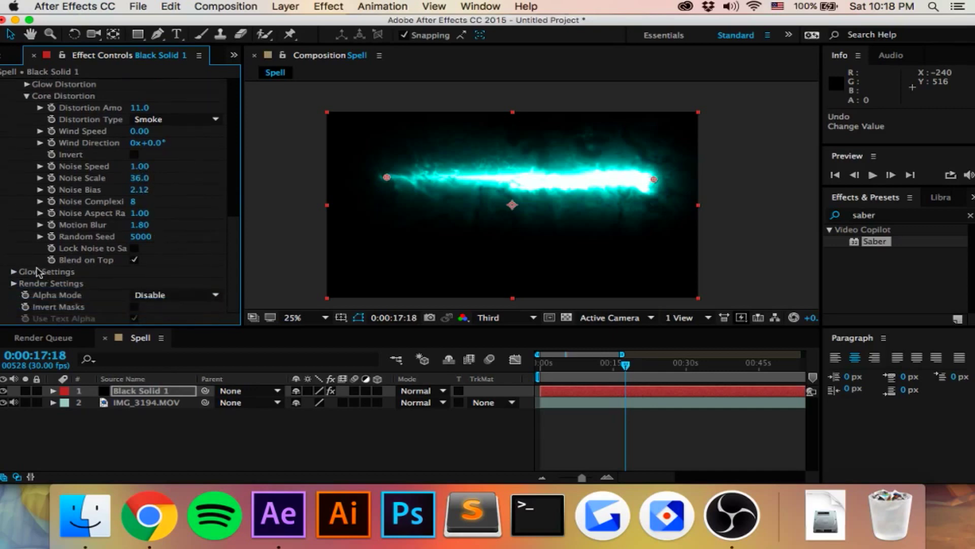
scroll(63, 249, up, 8)
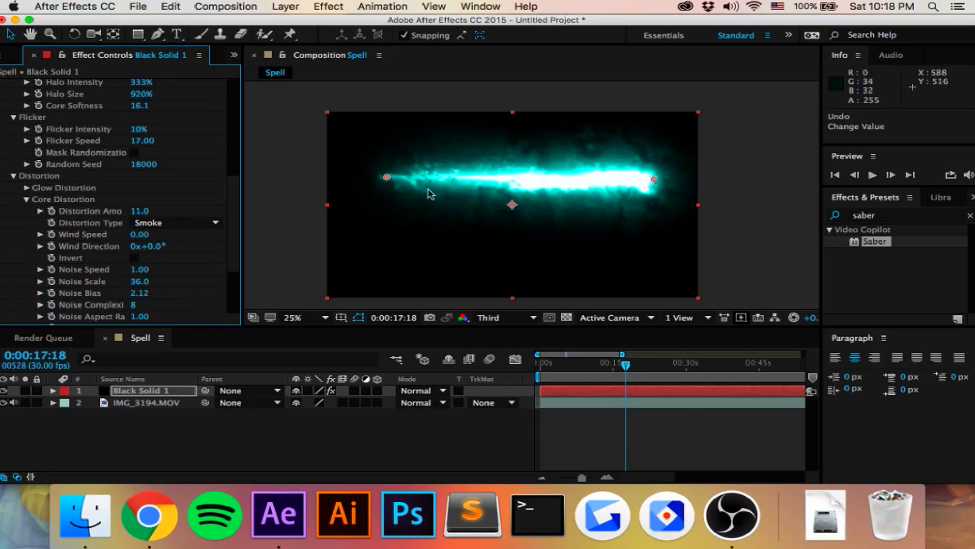
drag(388, 178, 390, 190)
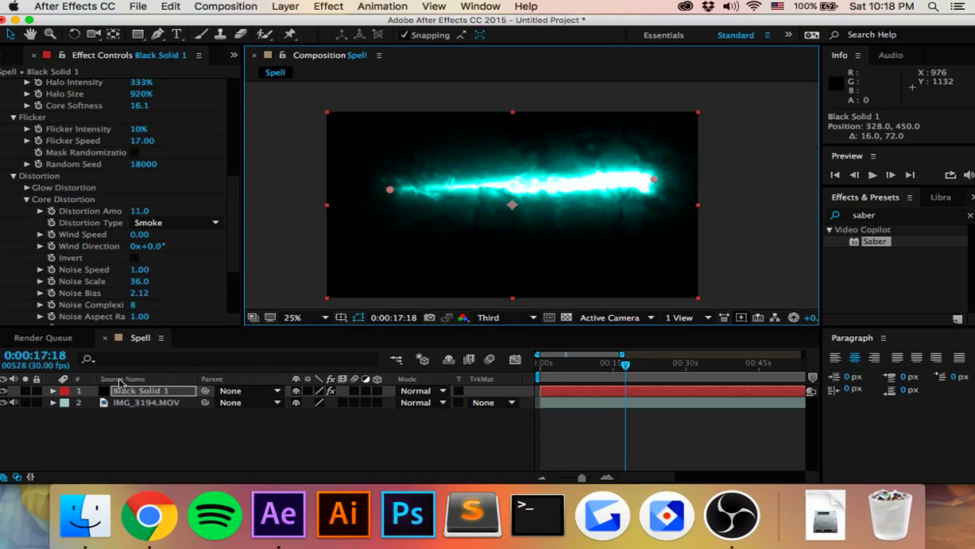
Set Black Solid 1 to Screen mode and slide it right to 1464,540 at the boy's hand
click(432, 395)
scroll(447, 452, down, 3)
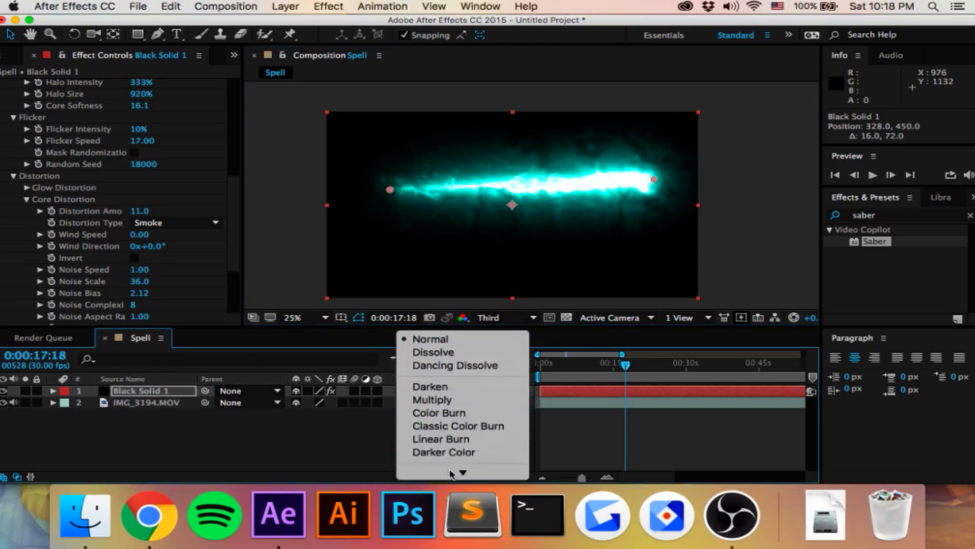
scroll(454, 460, down, 3)
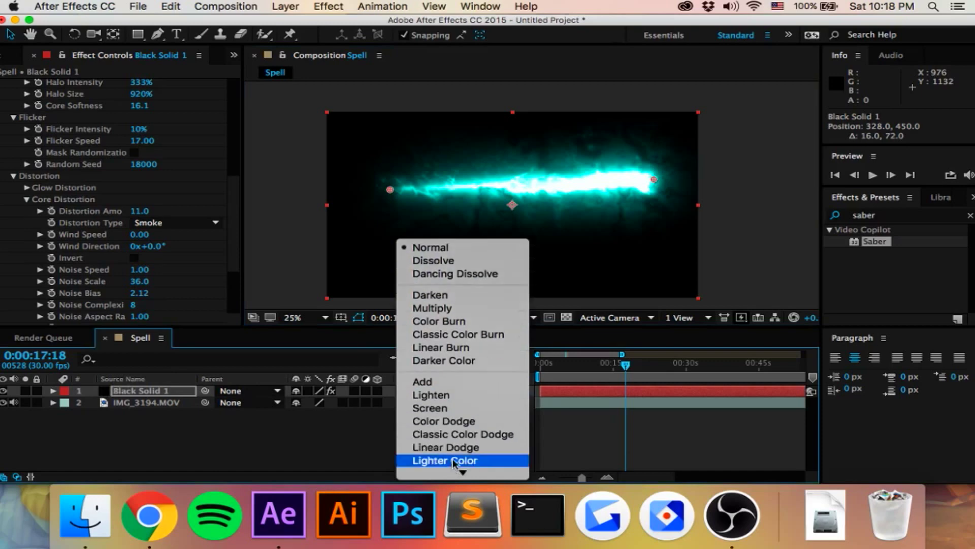
click(447, 405)
drag(558, 176, 658, 178)
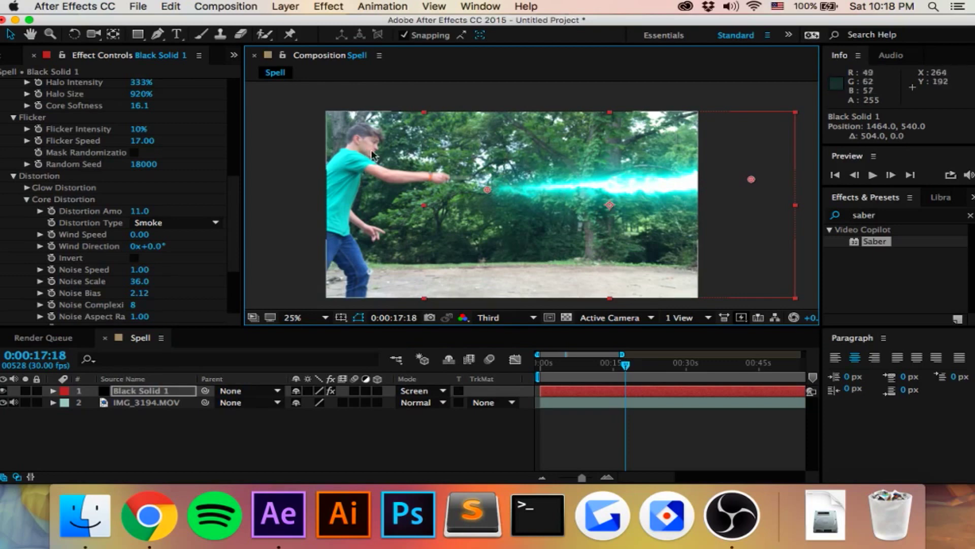
Search Effects & Presets for 'color bala' and drop Color Balance onto the IMG_3194.MOV layer
click(880, 215)
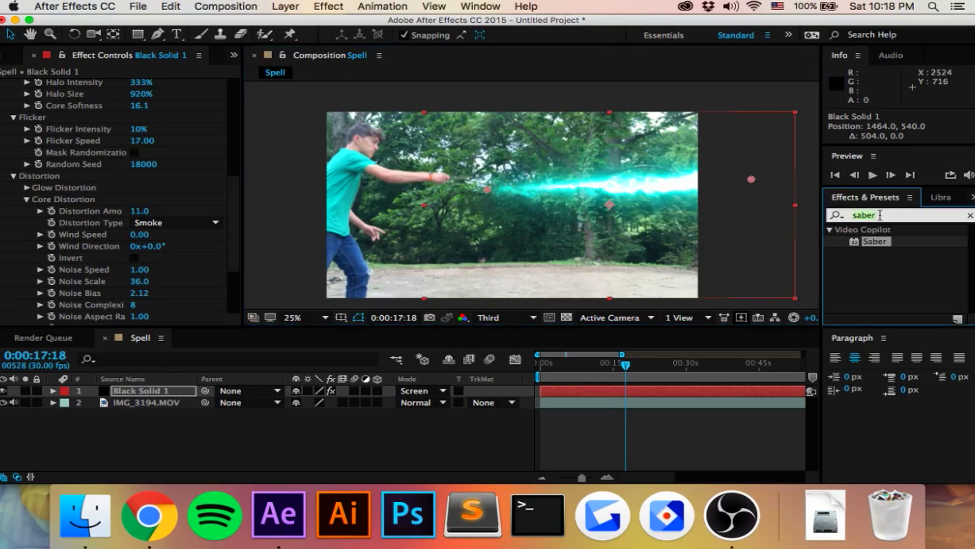
text(color)
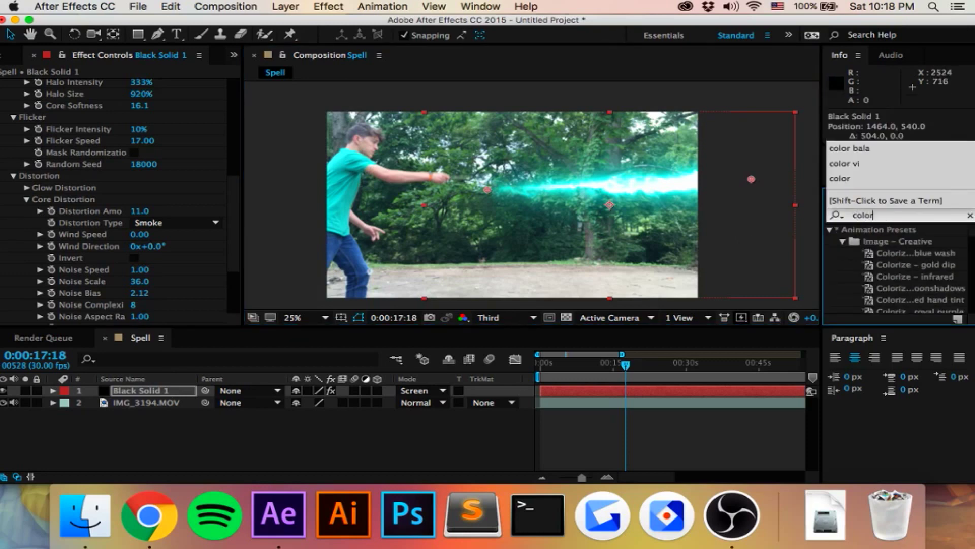
text( ba)
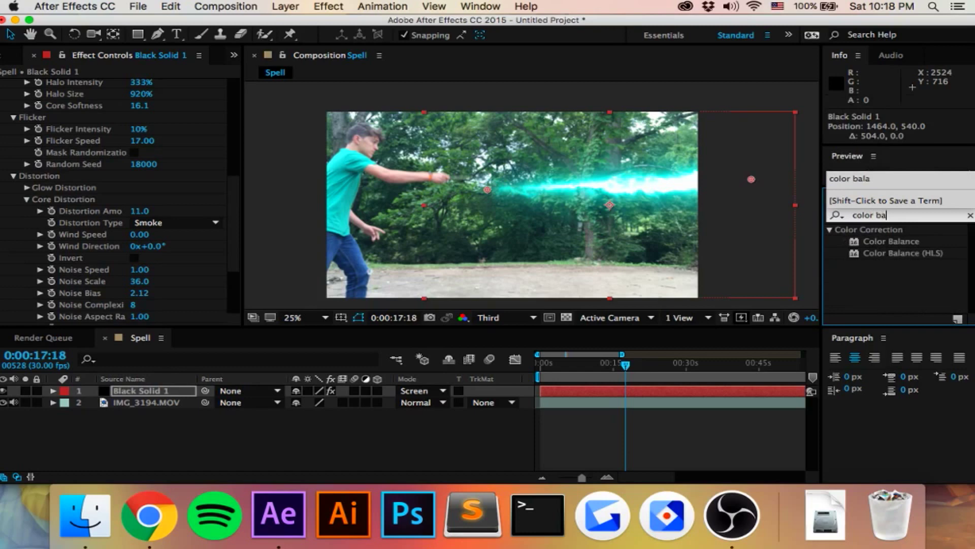
text(la)
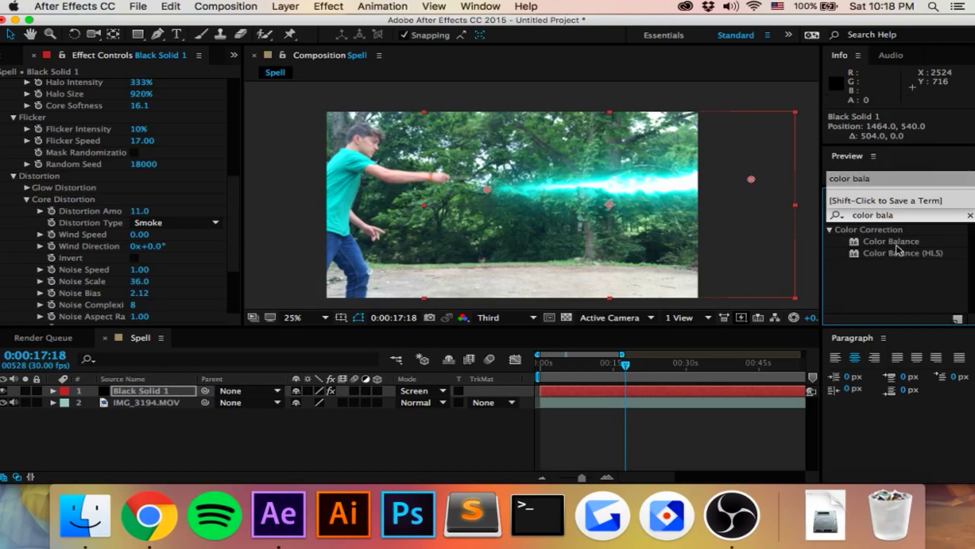
drag(895, 242, 390, 189)
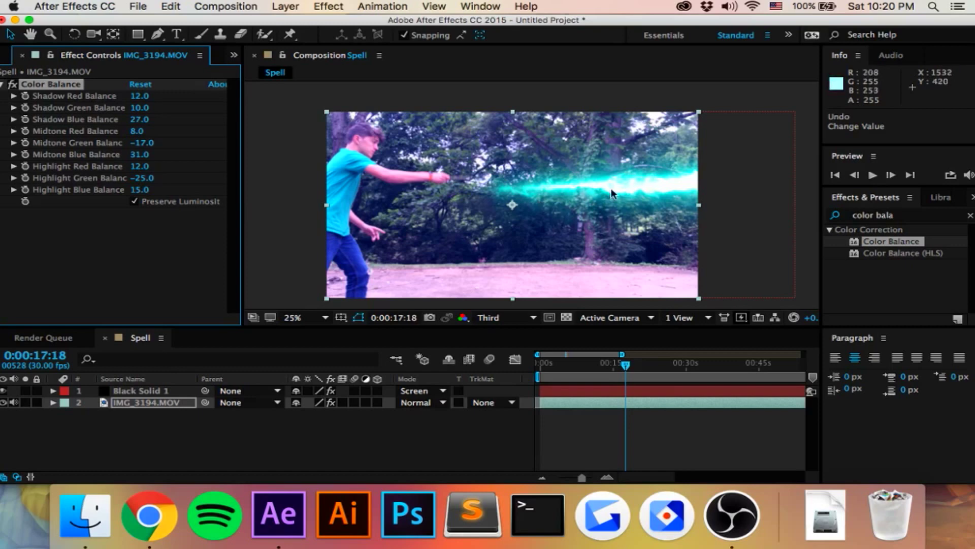
Move the Saber Core Start onto the wand tip (340,438) and Core End to 1690,420
click(163, 390)
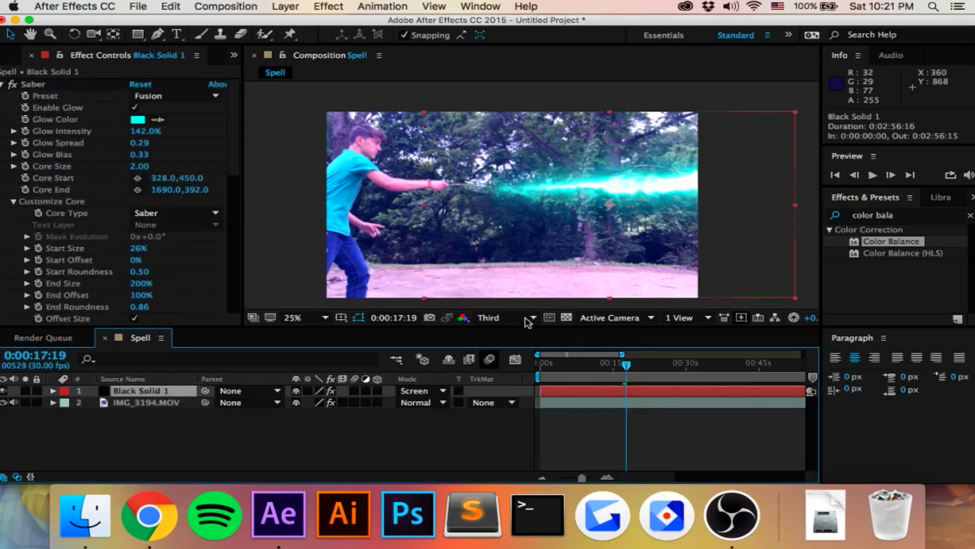
click(757, 191)
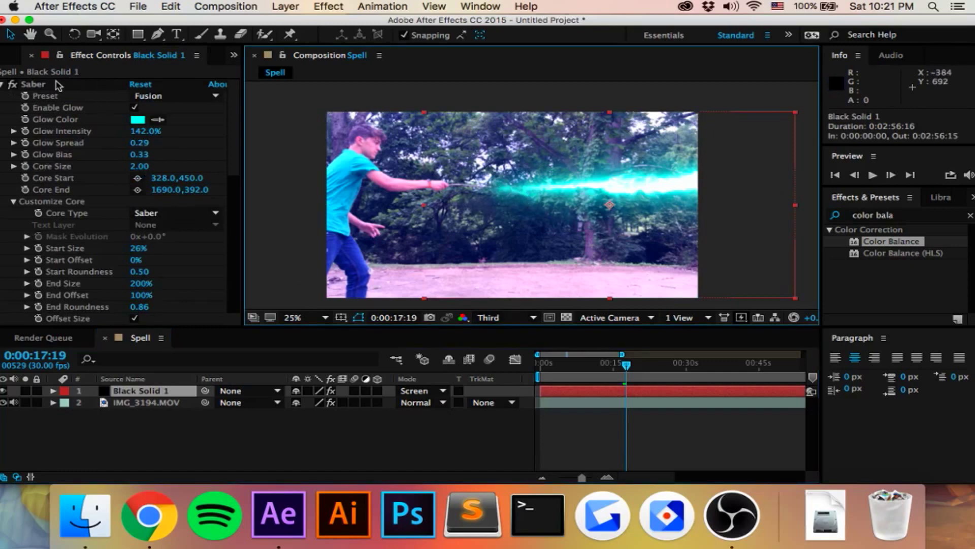
click(33, 84)
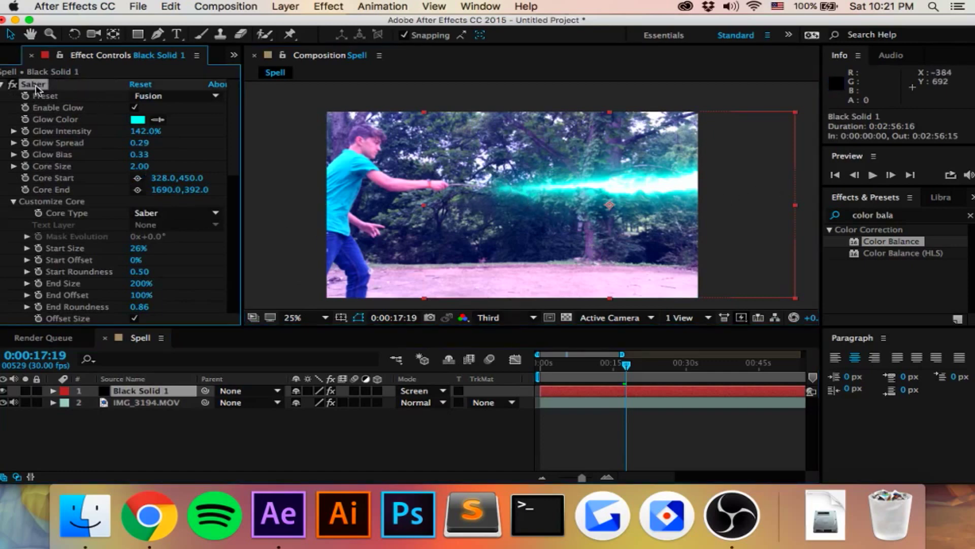
click(489, 189)
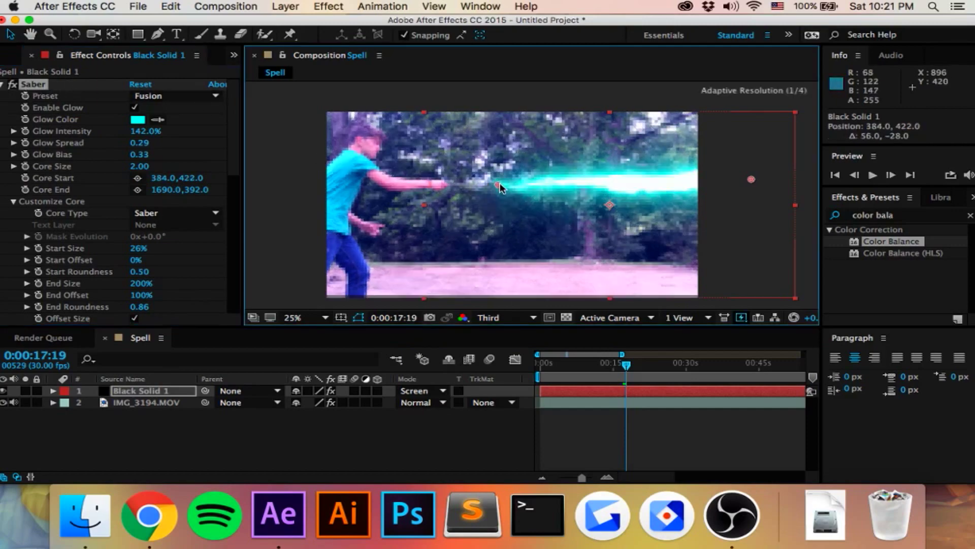
drag(501, 188, 490, 187)
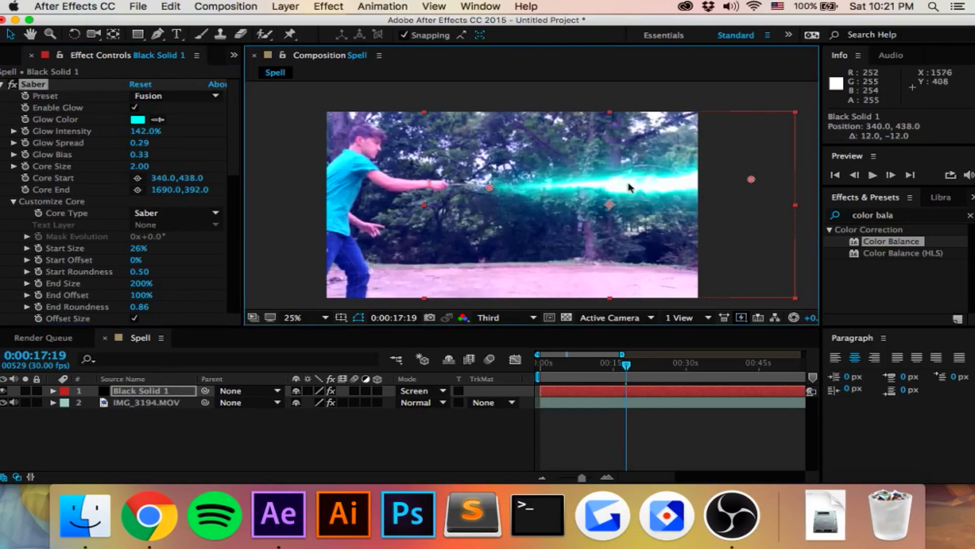
drag(751, 179, 751, 184)
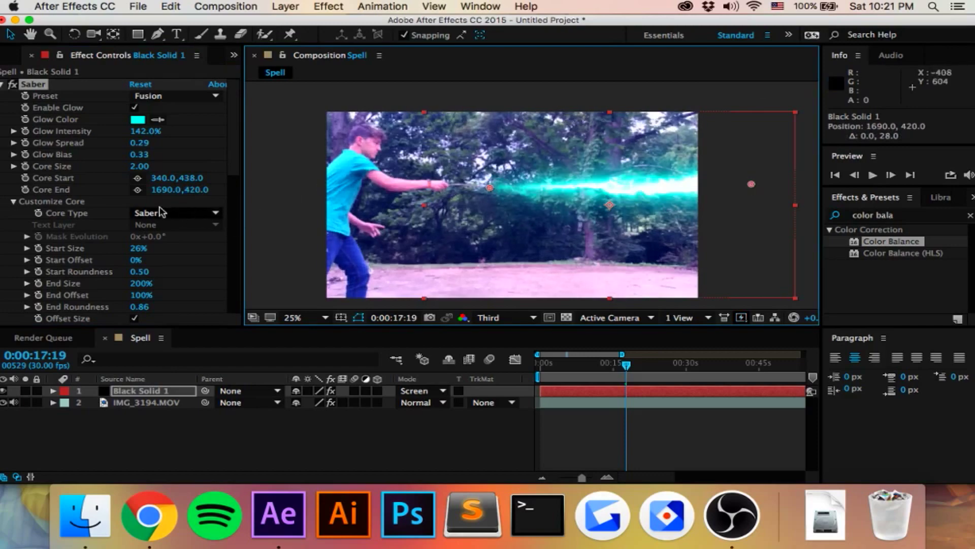
scroll(148, 225, down, 3)
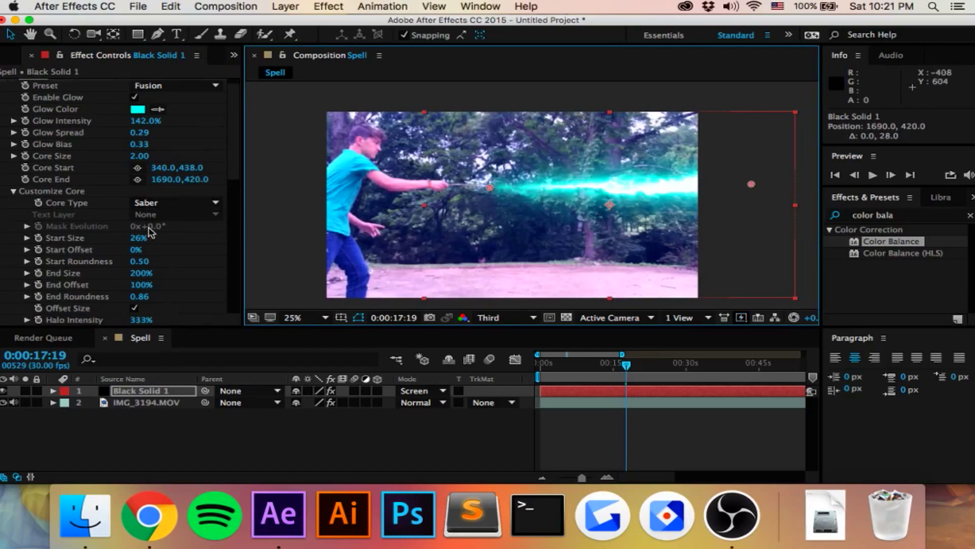
drag(133, 231, 16, 268)
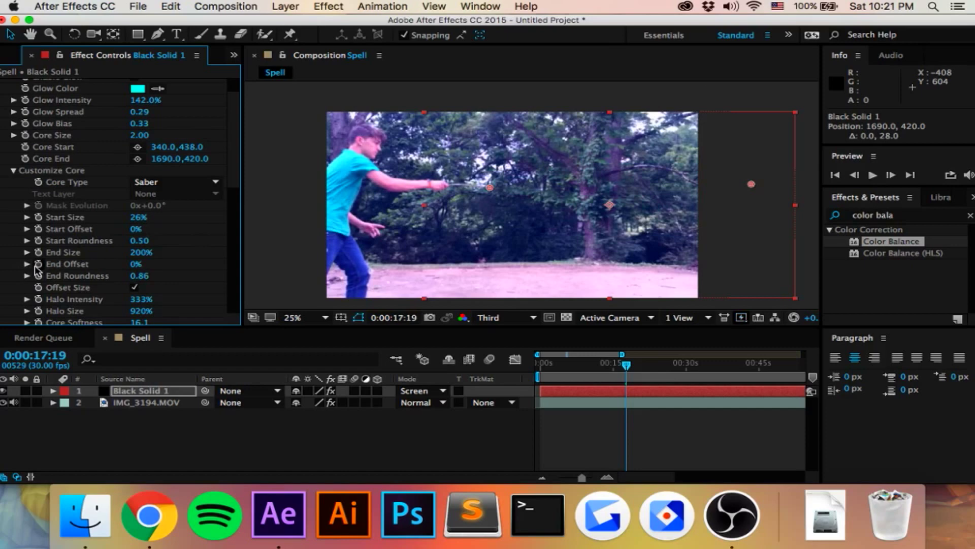
Keyframe End Offset so the beam extends from 0% to 100% over a few frames
click(38, 264)
drag(136, 229, 23, 240)
key(Page_Down)
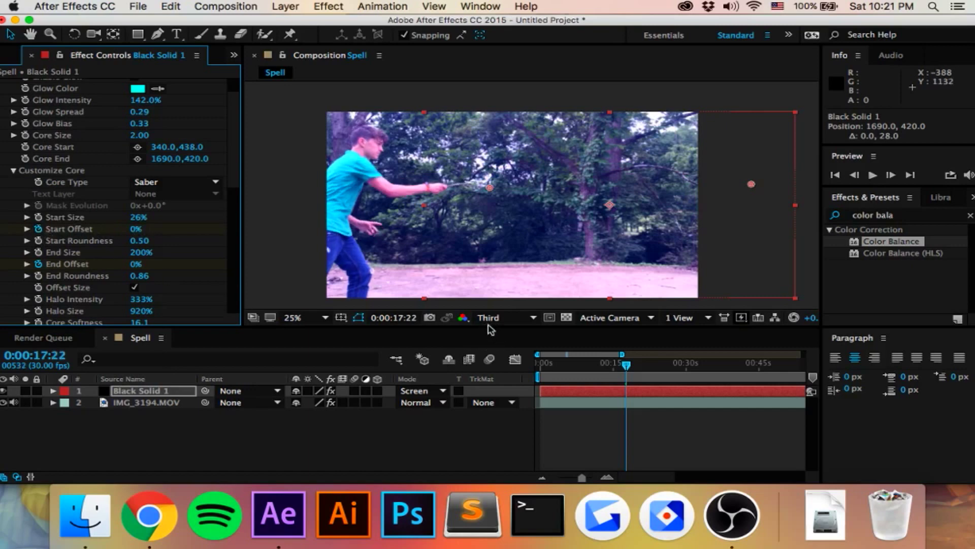
key(Page_Down)
key(Page_Down)
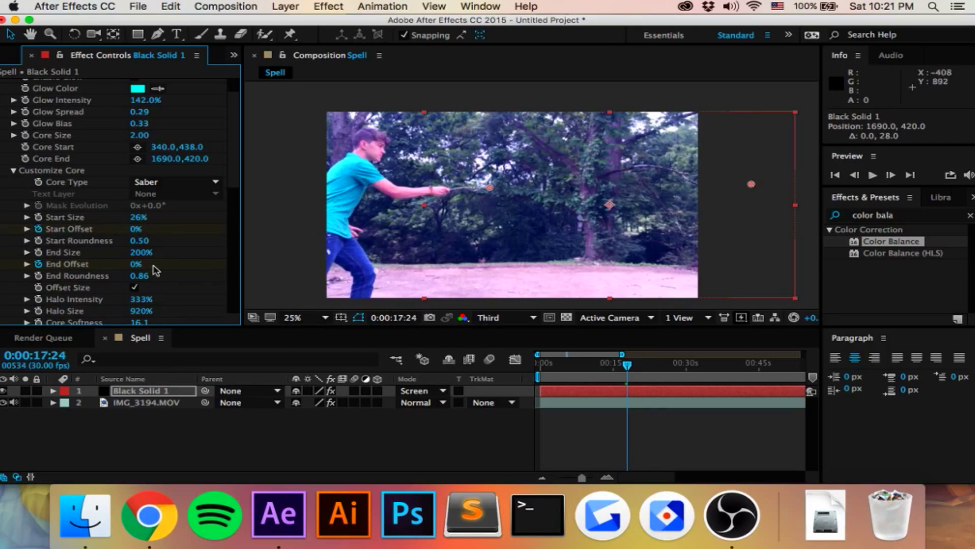
drag(195, 262, 402, 253)
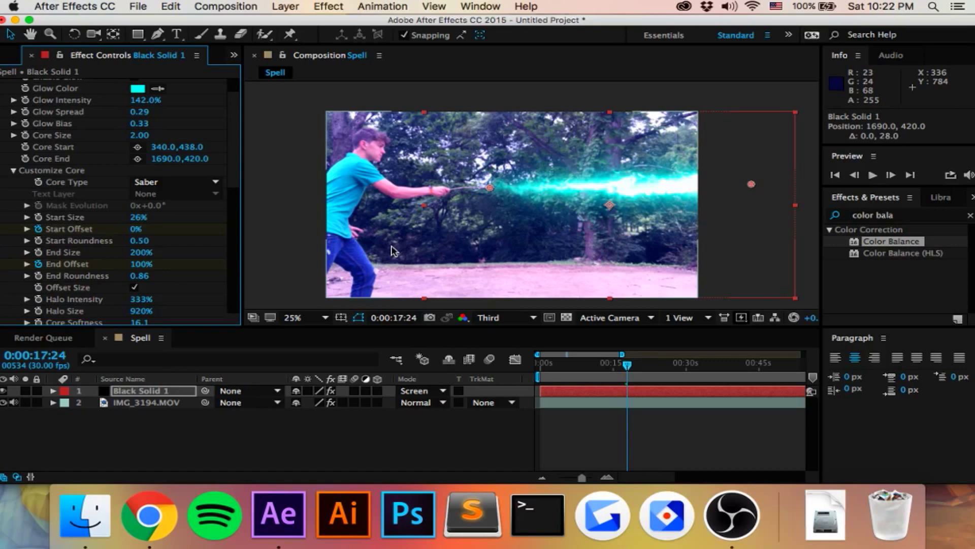
key(Page_Up)
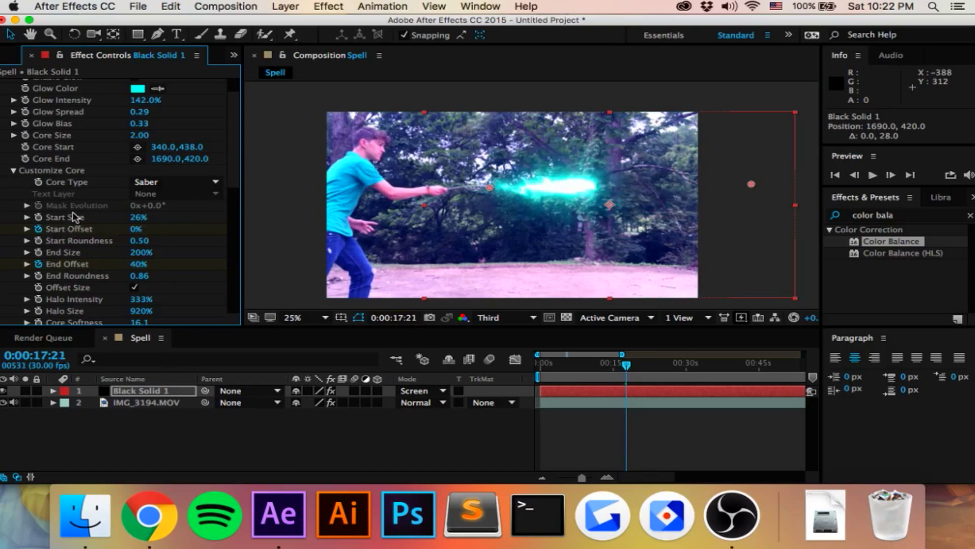
Keyframe Start Offset to 100% so the beam vanishes, then return to 0:00:15:28
click(27, 229)
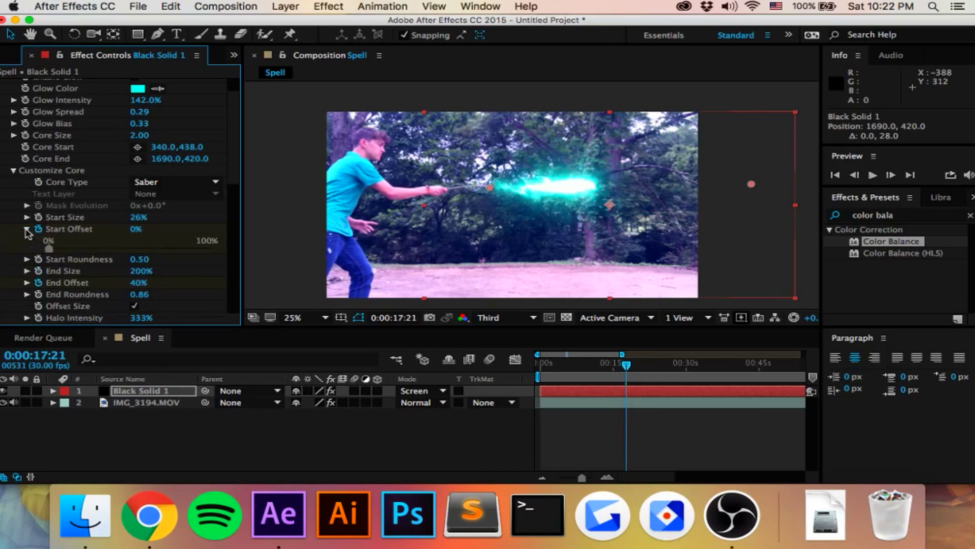
click(27, 230)
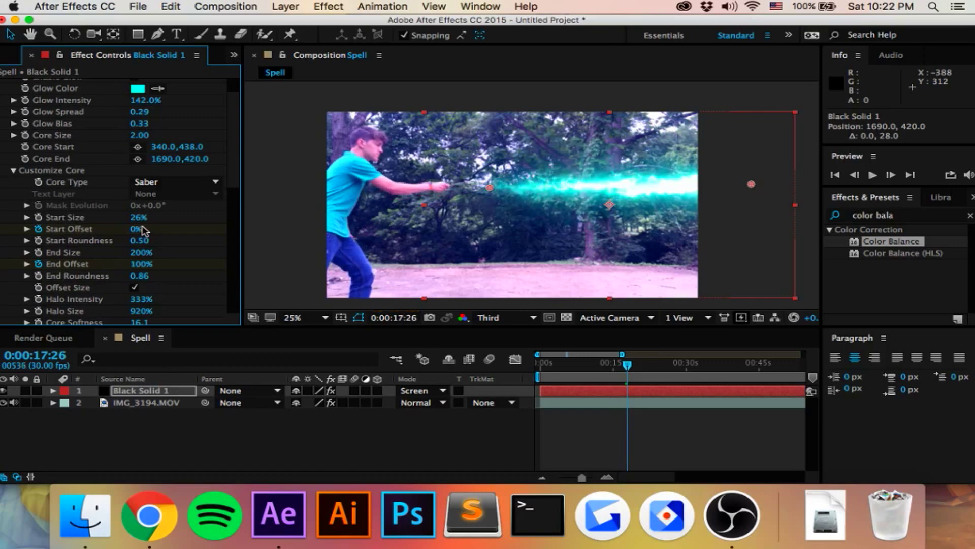
drag(135, 228, 259, 227)
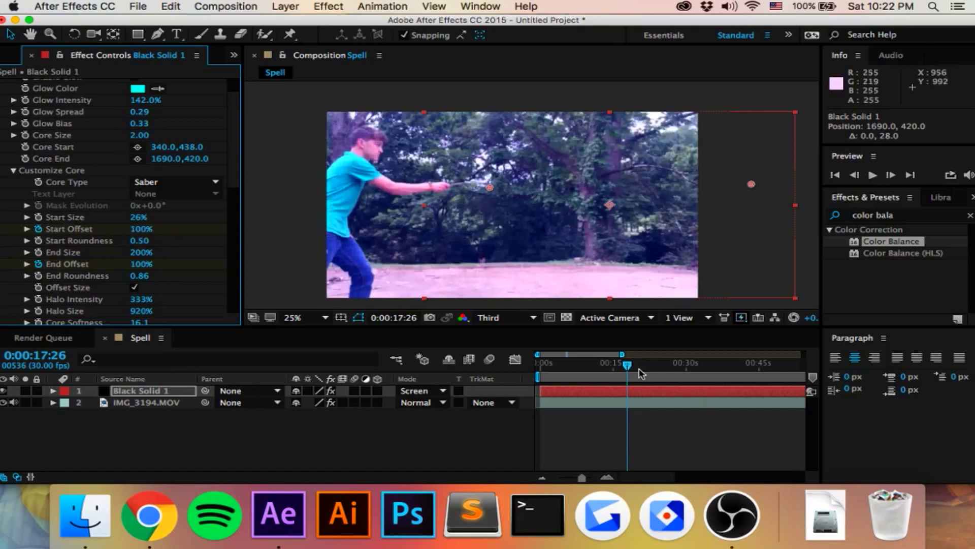
click(618, 364)
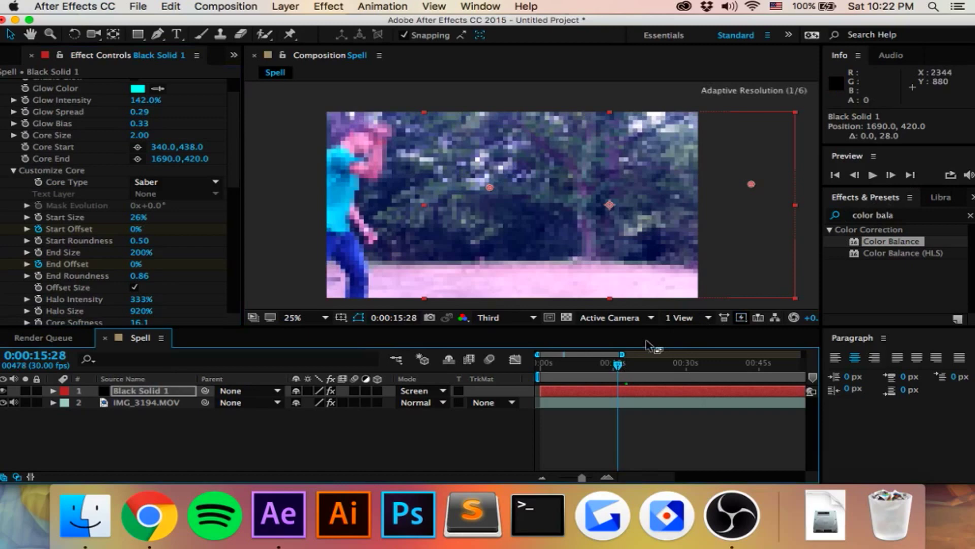
Set the work area from 0:00:15:28 to 0:00:21:06 using B and N
key(b)
click(643, 363)
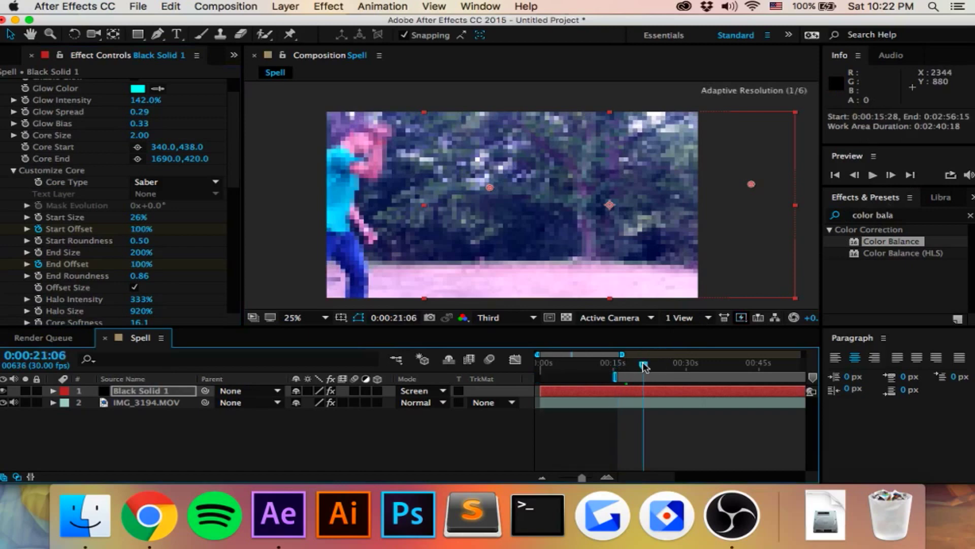
key(n)
drag(643, 363, 616, 365)
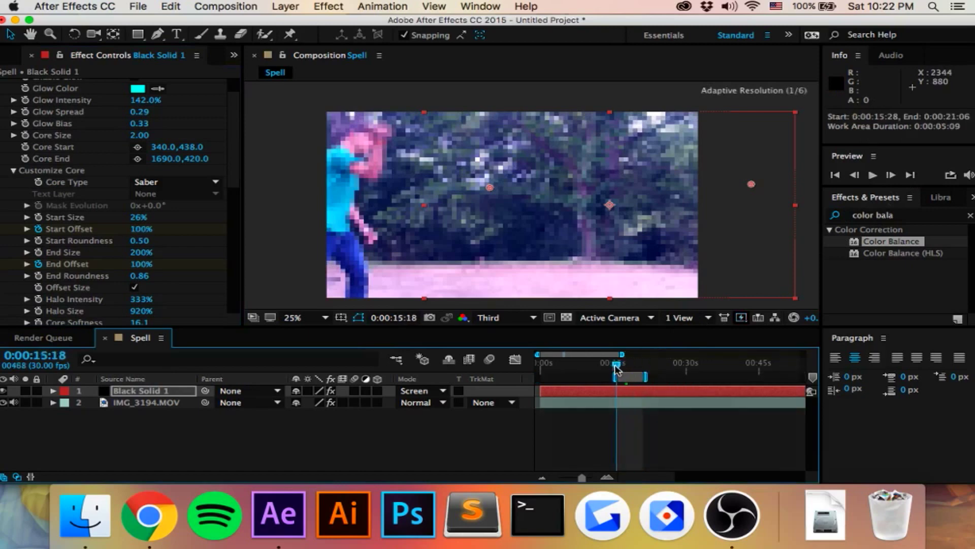
Preview the spell animation from 0:00:15:28, stopping at 0:00:18:19
click(870, 175)
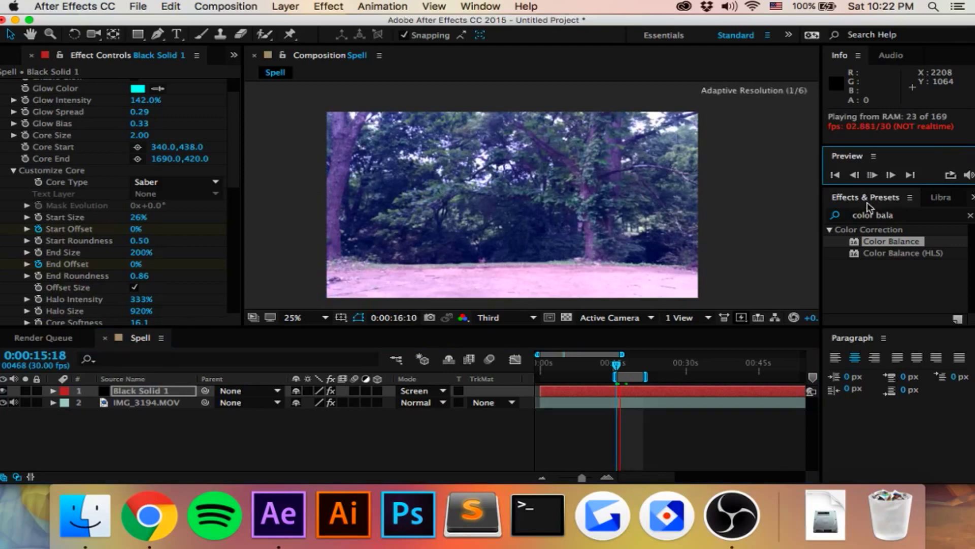
click(873, 175)
click(873, 175)
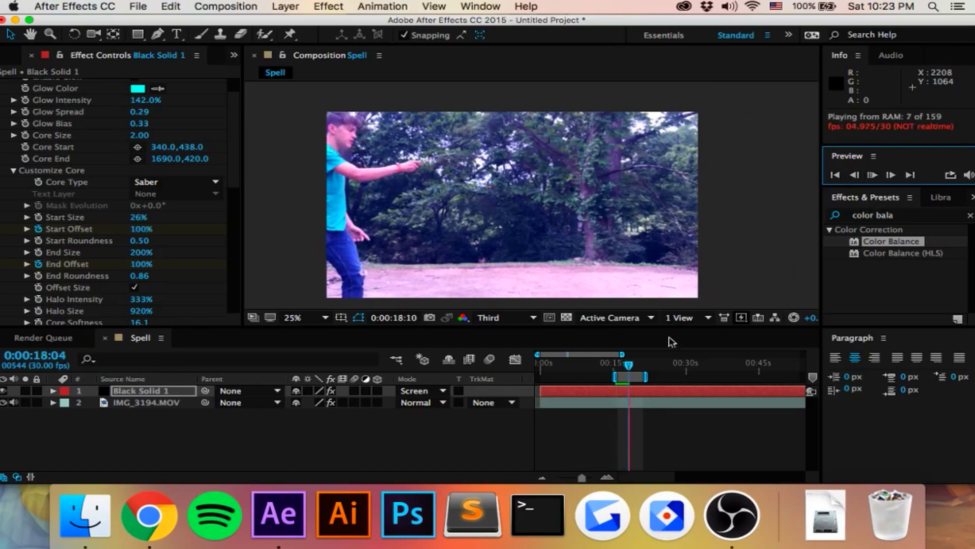
drag(630, 363, 617, 365)
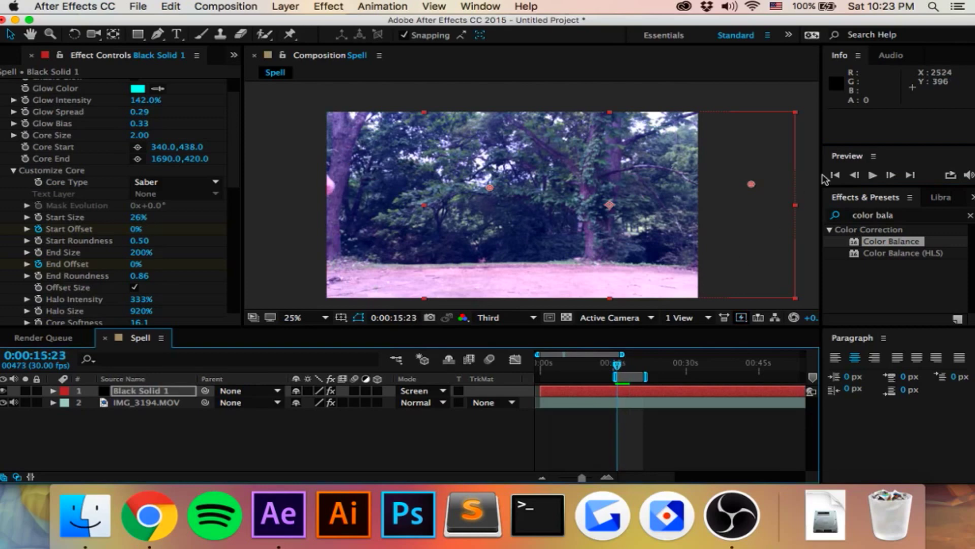
click(873, 175)
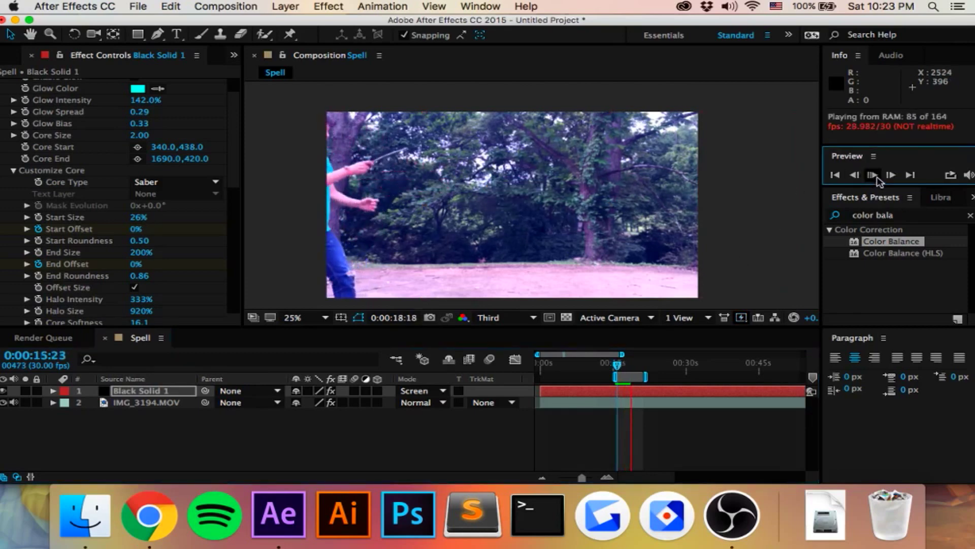
click(874, 175)
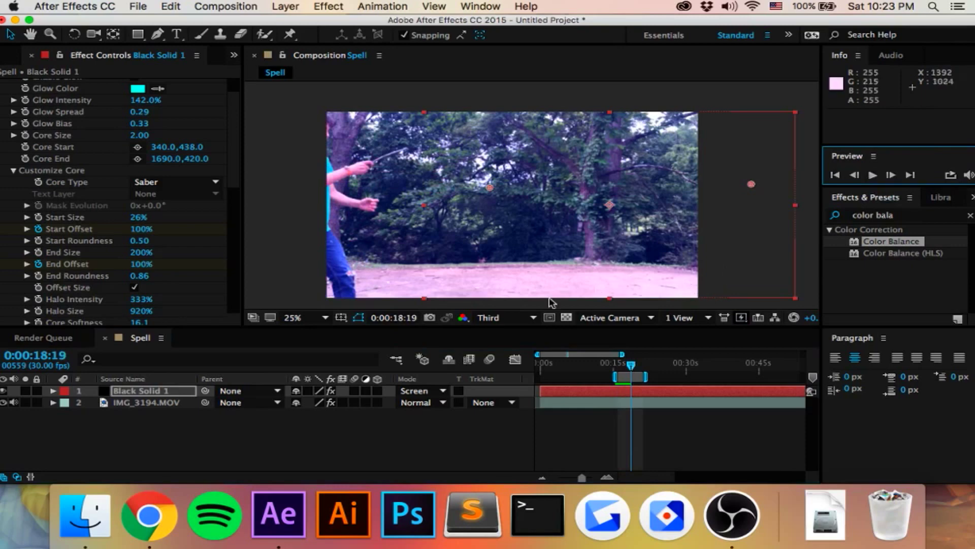
Expand Black Solid 1 down to its Saber properties and zoom the timeline to 16–22 seconds
click(52, 392)
click(67, 403)
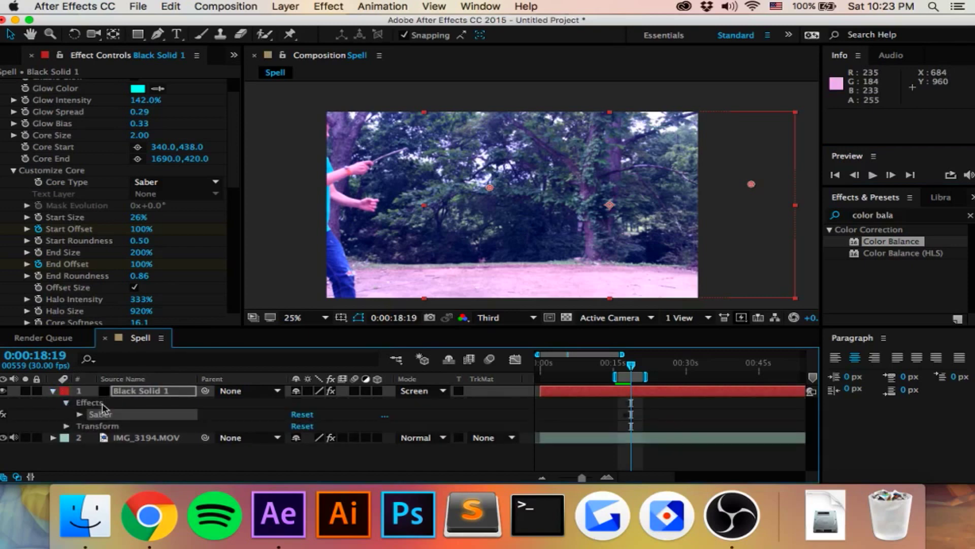
click(80, 414)
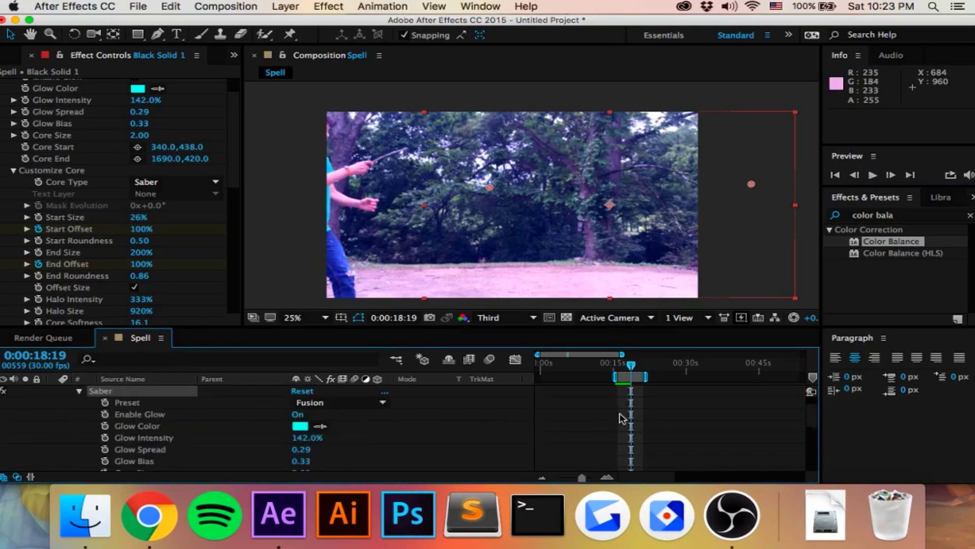
scroll(621, 418, down, 3)
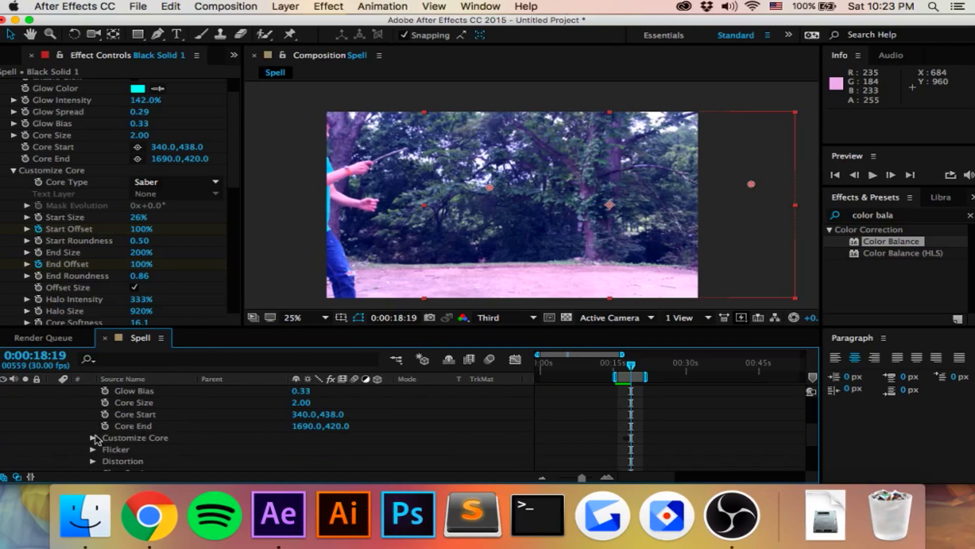
scroll(605, 425, down, 5)
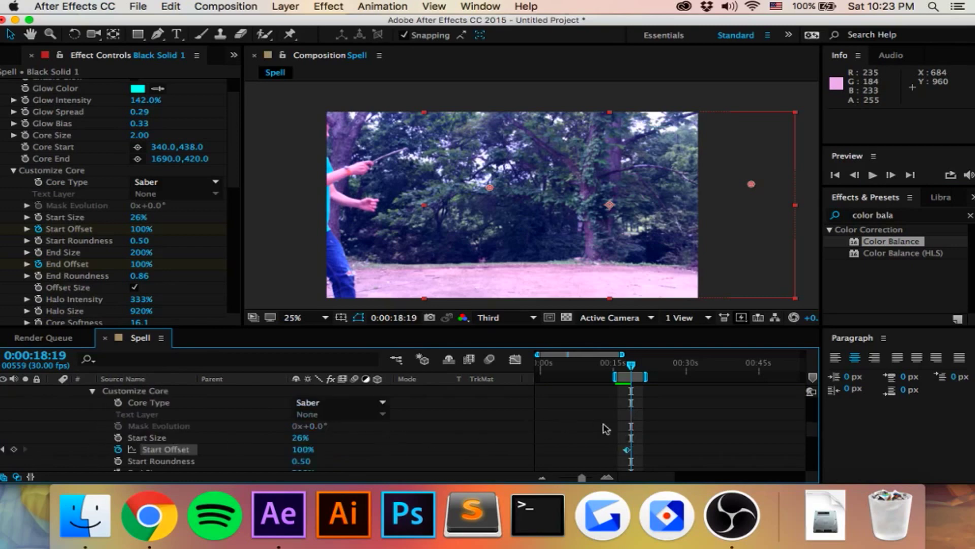
drag(584, 477, 593, 480)
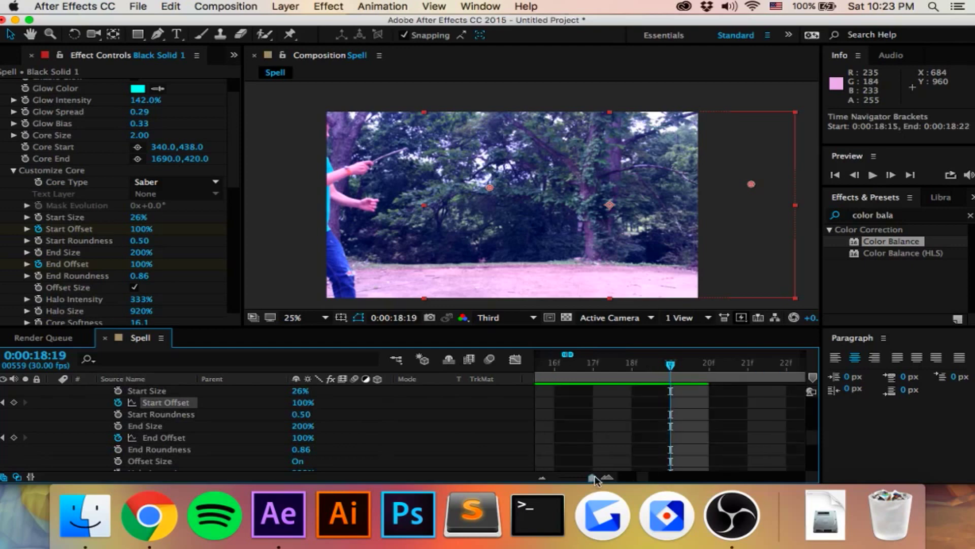
Scroll the timeline to the Start and End Offset keyframes and return to the Selection tool
scroll(650, 424, down, 2)
scroll(650, 425, left, 5)
scroll(736, 426, up, 3)
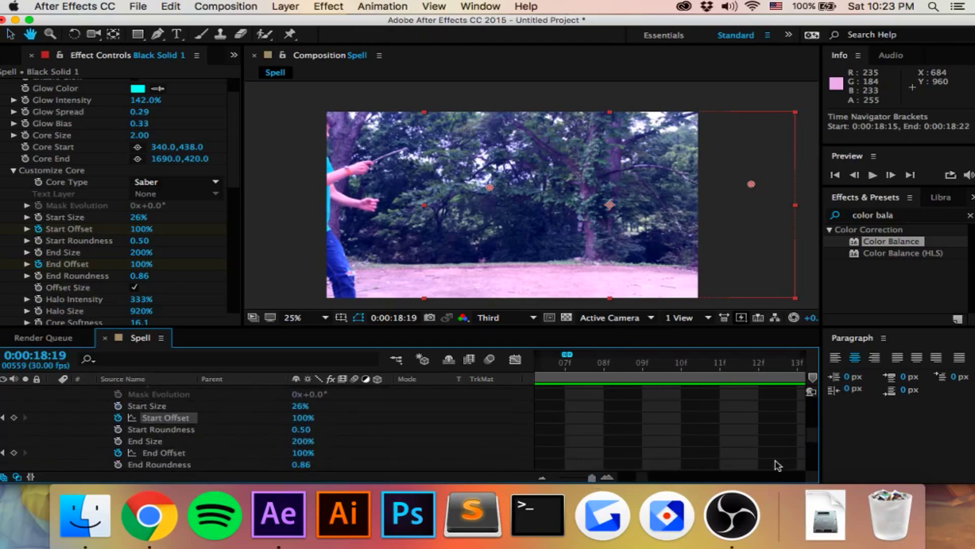
scroll(649, 427, right, 8)
scroll(805, 395, down, 1)
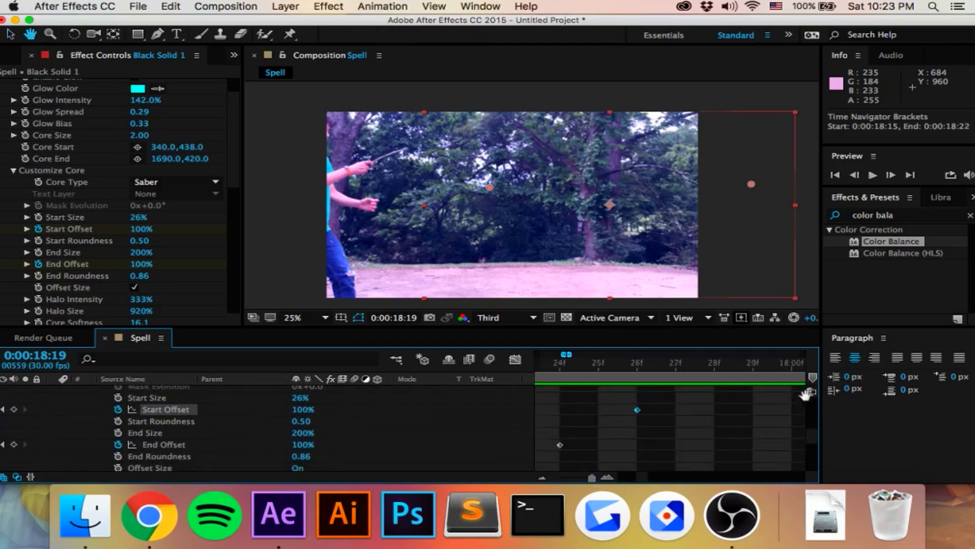
scroll(805, 395, left, 3)
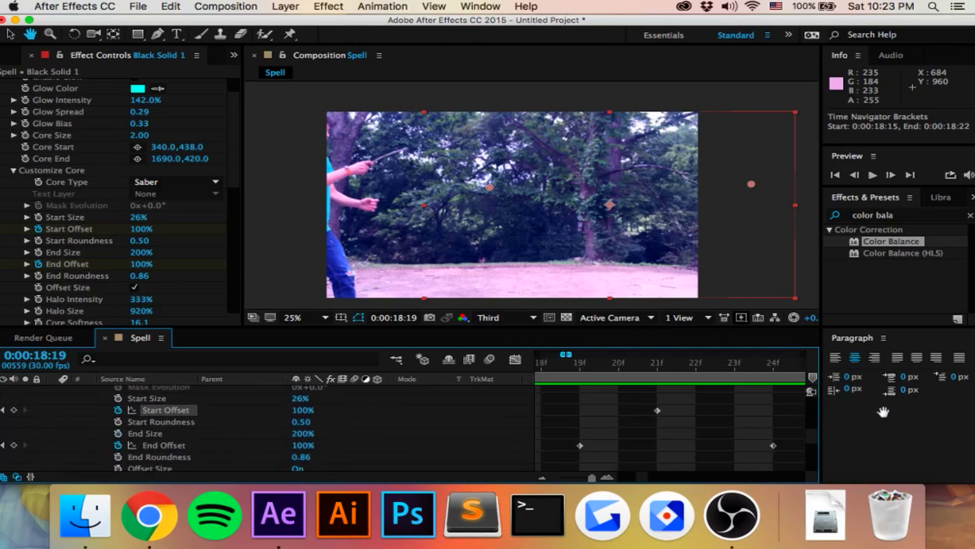
scroll(660, 427, down, 1)
key(v)
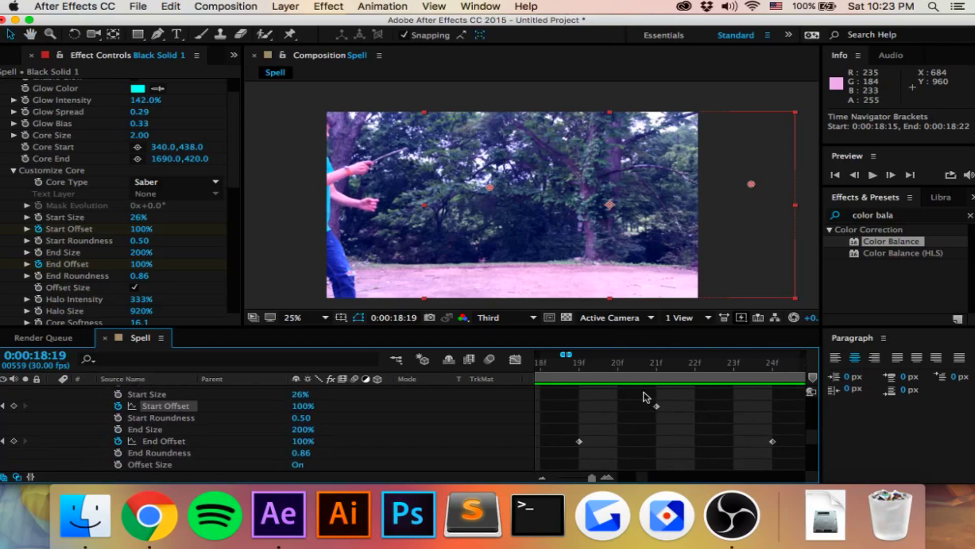
Shift the Start Offset keyframe from 0:00:17:21 to 0:00:17:22 and step back before the beam
drag(579, 366, 657, 364)
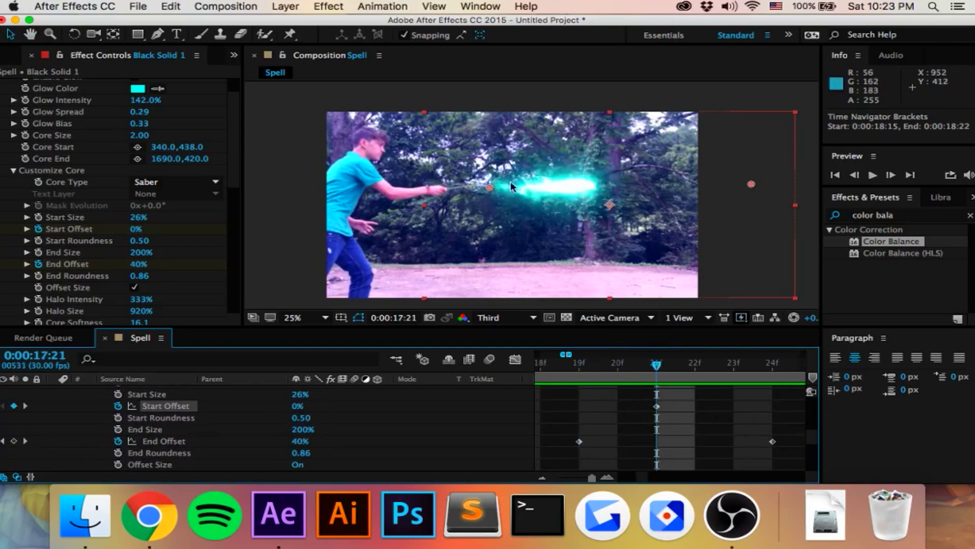
drag(657, 407, 694, 411)
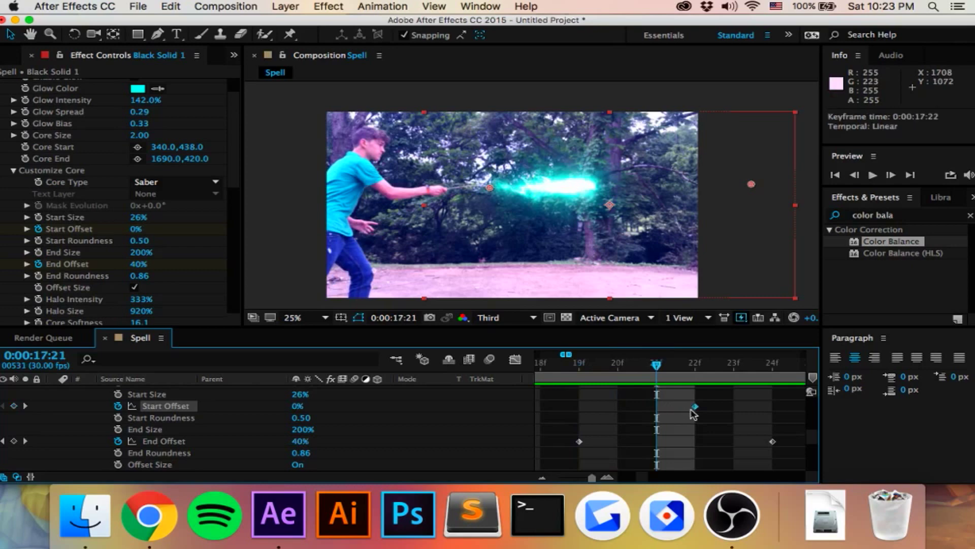
click(678, 363)
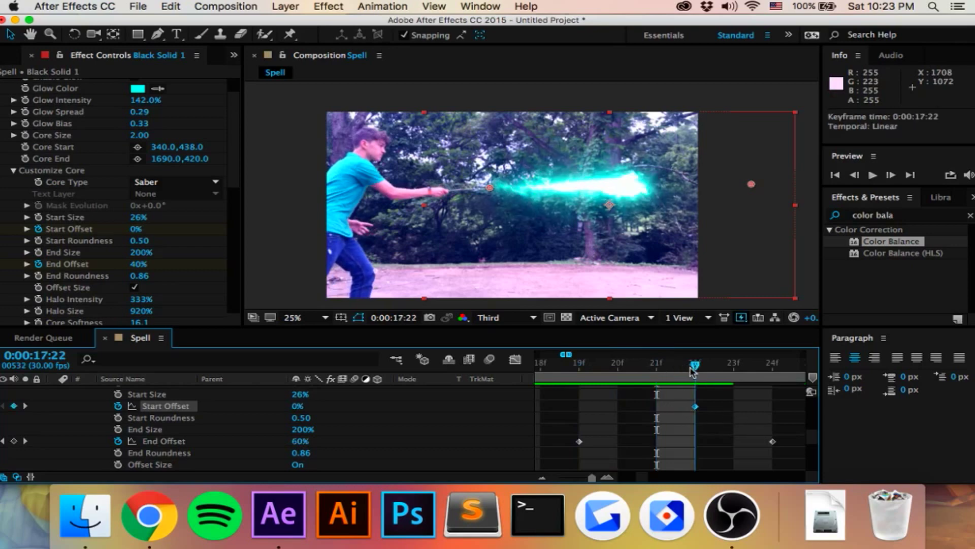
scroll(752, 424, right, 5)
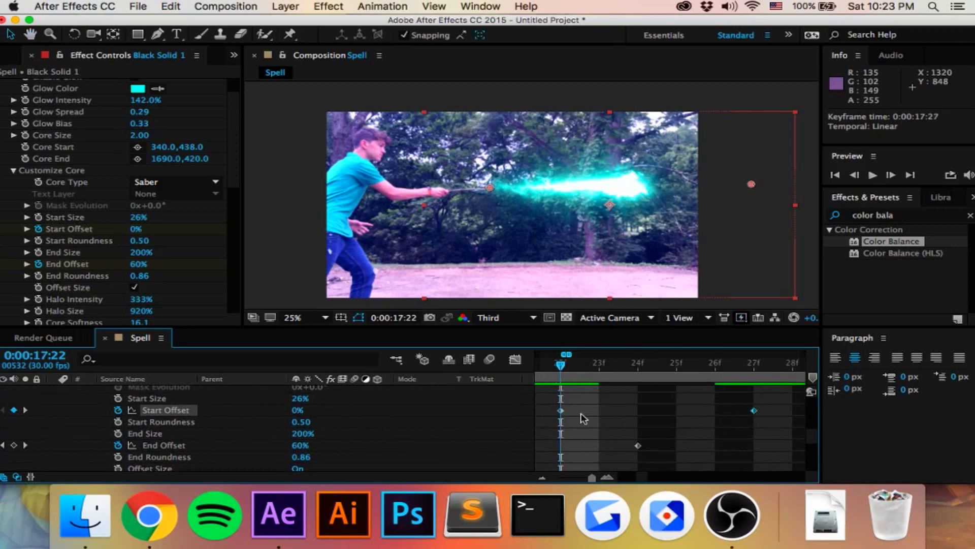
scroll(583, 417, left, 5)
key(Page_Up)
key(Page_Up)
key(Page_Up)
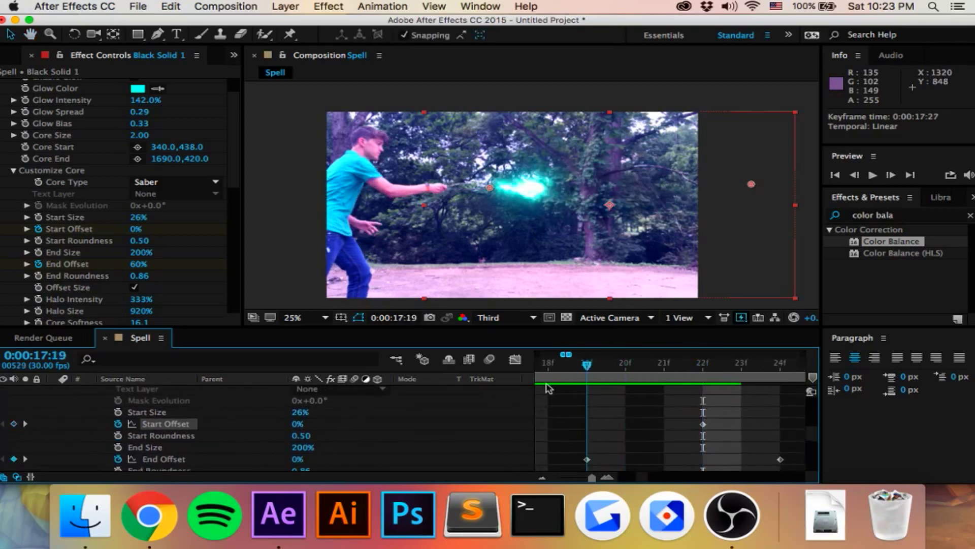
key(Page_Up)
key(Page_Up)
key(Page_Up)
key(Page_Up)
key(Page_Up)
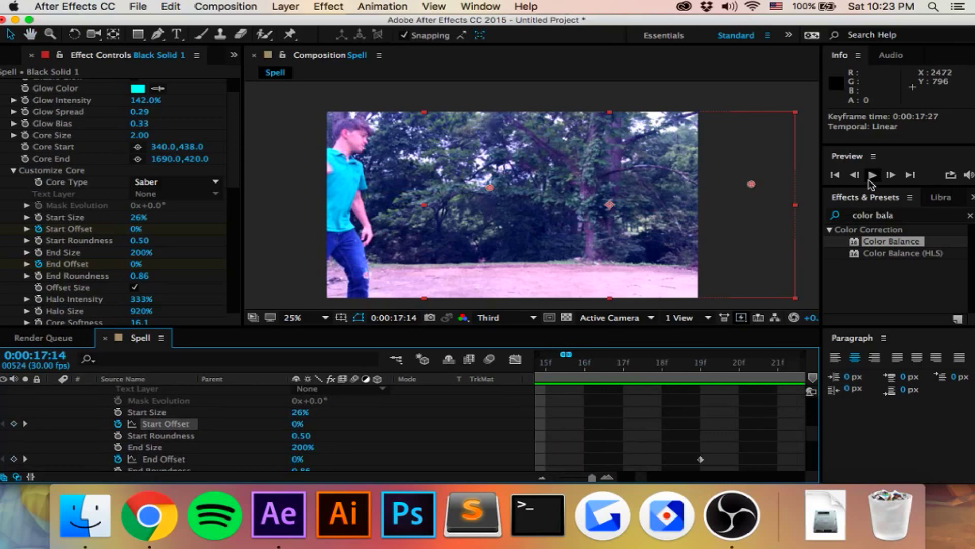
Preview the spell from 0:00:16:01 to 0:00:19:05, then zoom the timeline back to frames
click(871, 176)
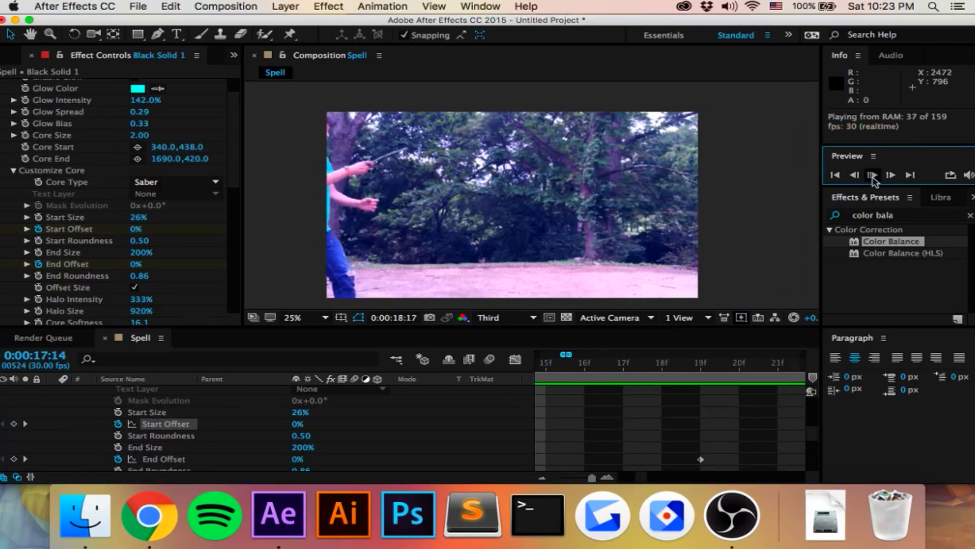
click(871, 175)
click(872, 175)
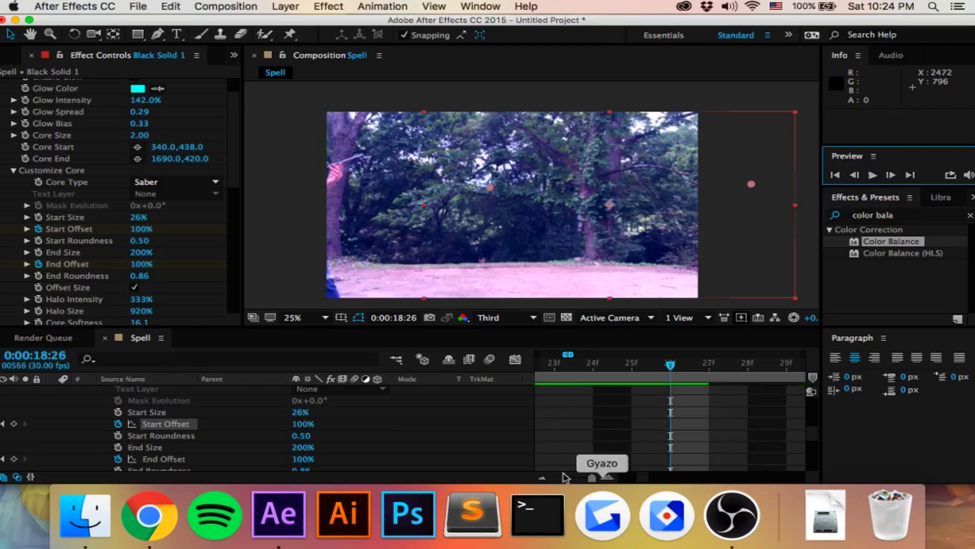
click(574, 478)
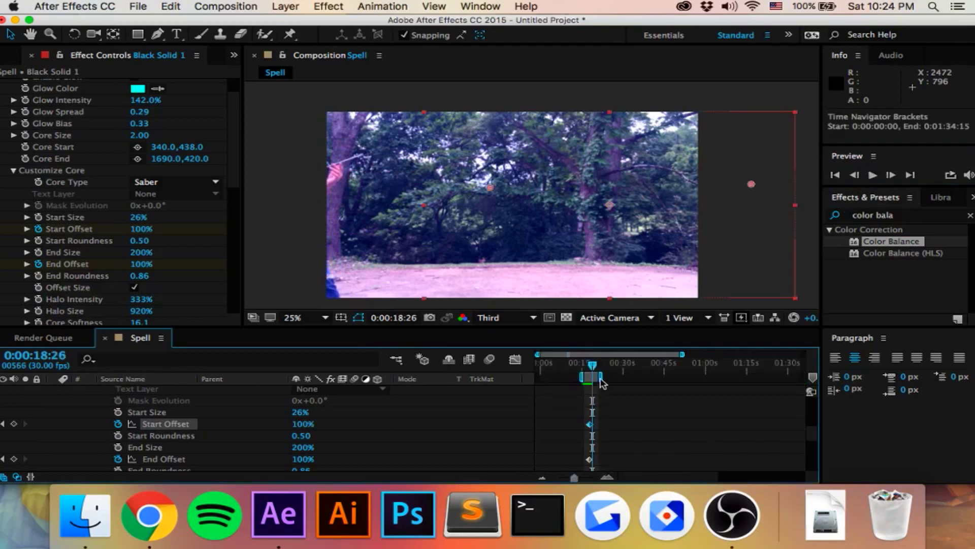
click(586, 363)
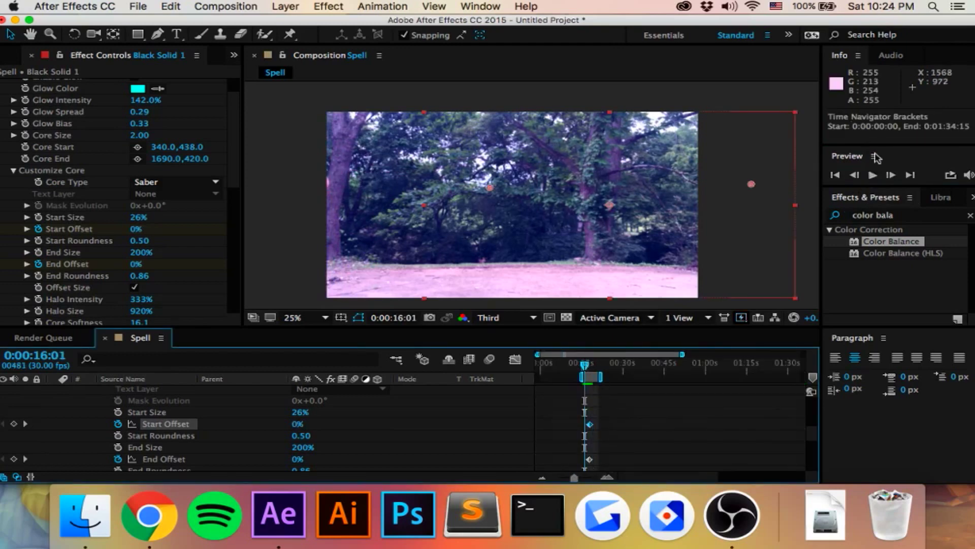
click(874, 172)
click(874, 172)
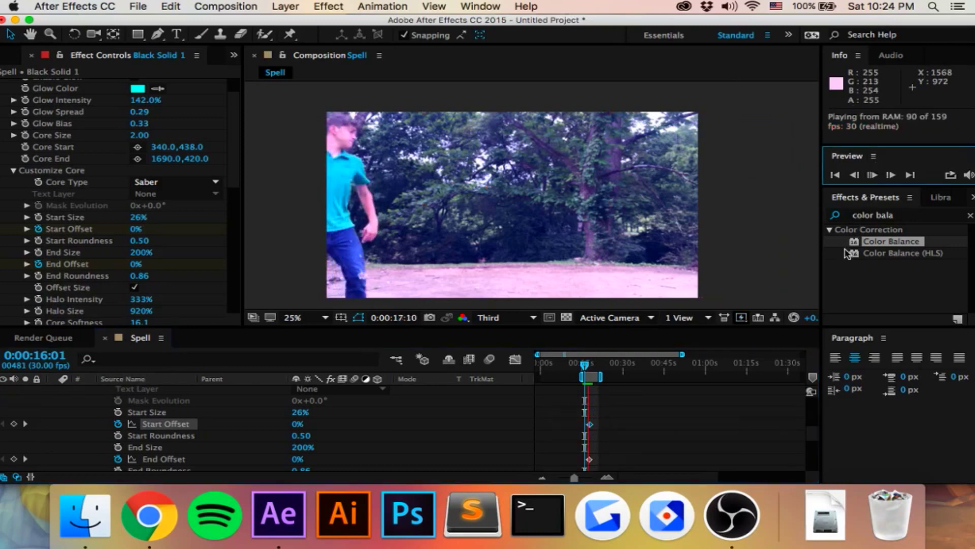
click(870, 180)
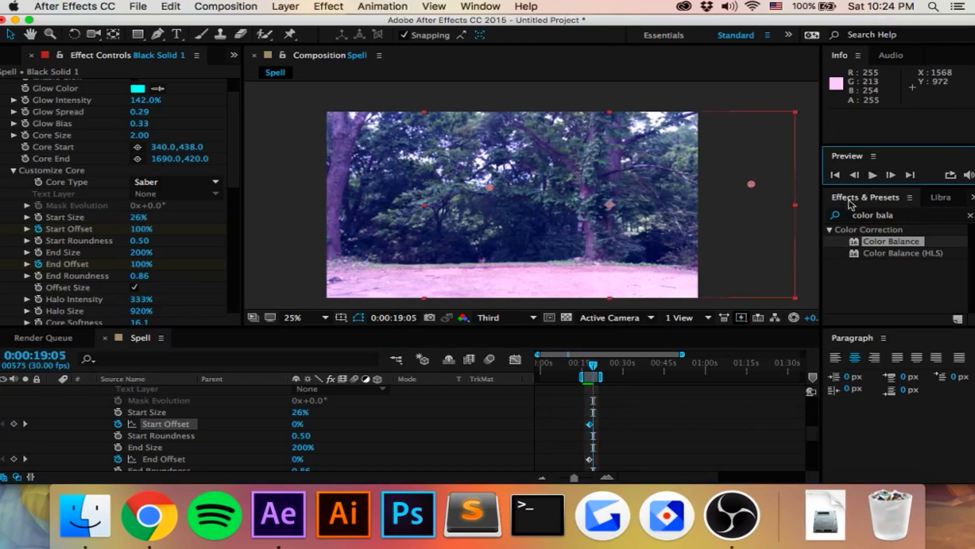
drag(573, 476, 590, 476)
scroll(678, 431, left, 5)
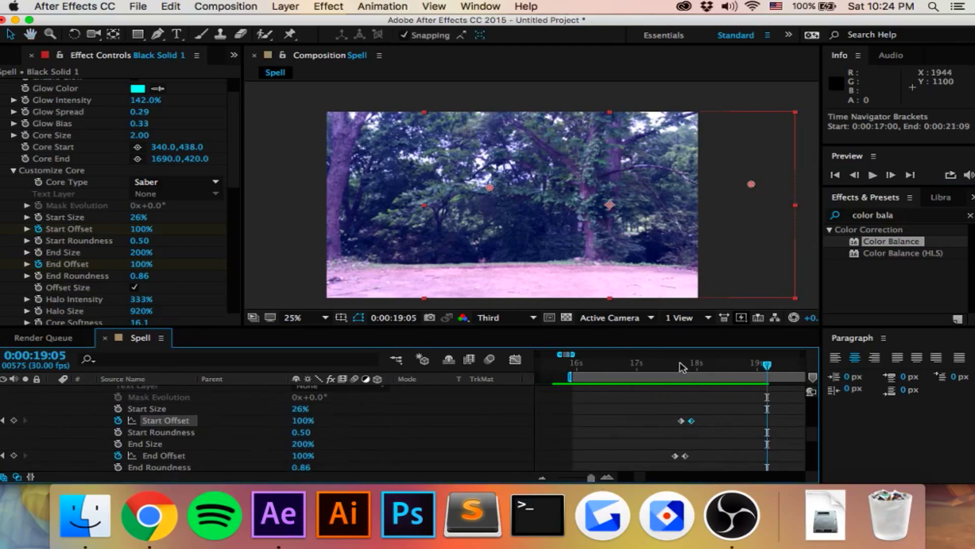
Drag the End Offset keyframe to 0:00:17:26, then return the playhead to 0:00:15:06
mouse_move(681, 365)
mouse_down()
mouse_move(665, 370)
mouse_move(684, 375)
mouse_up()
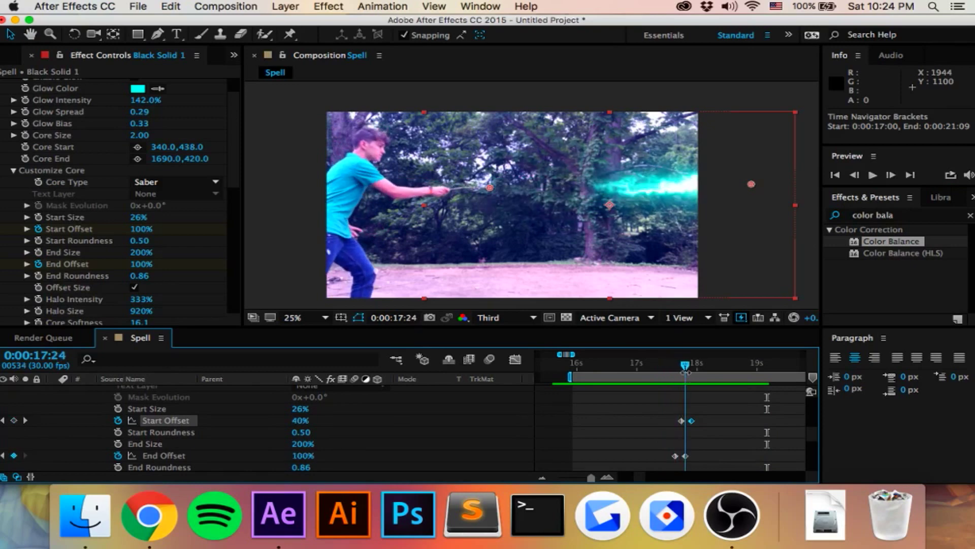
drag(591, 477, 592, 475)
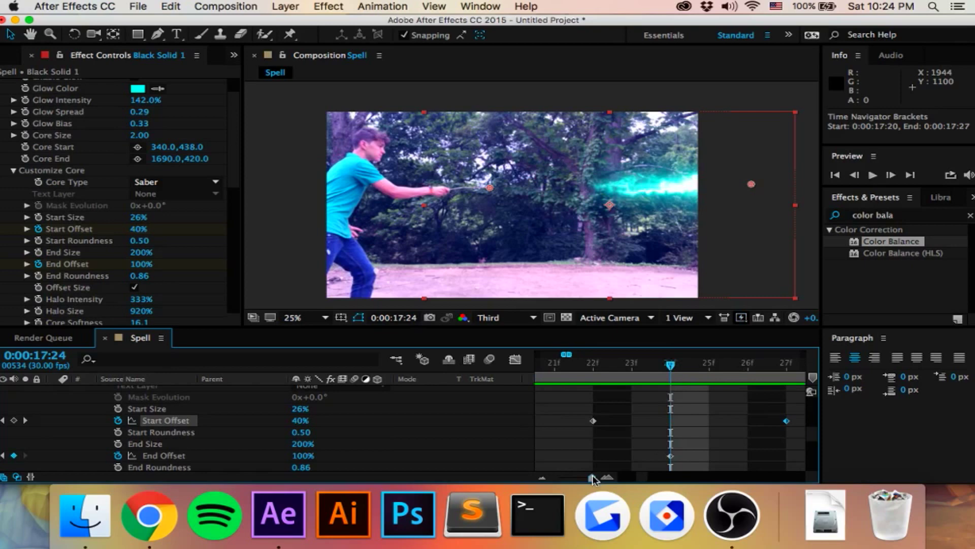
drag(607, 462, 740, 450)
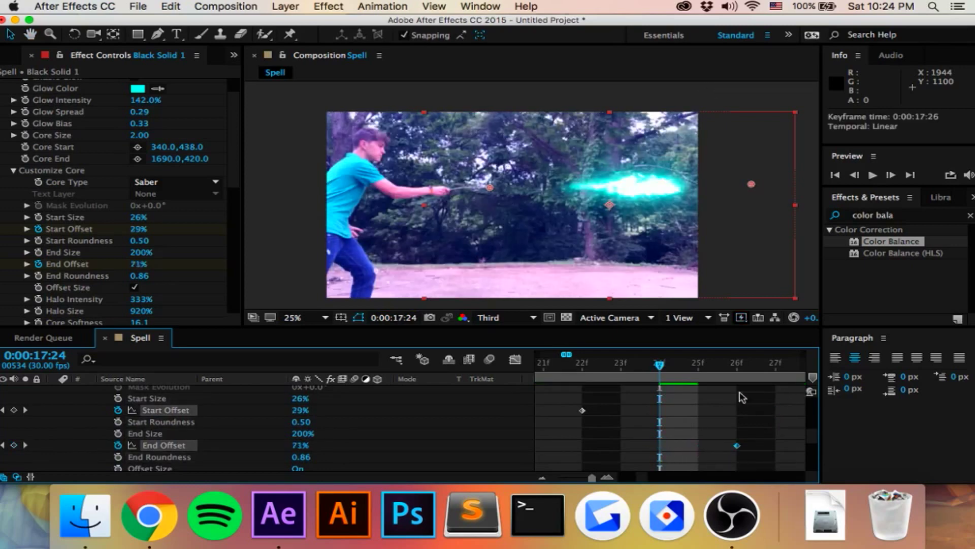
drag(592, 477, 578, 478)
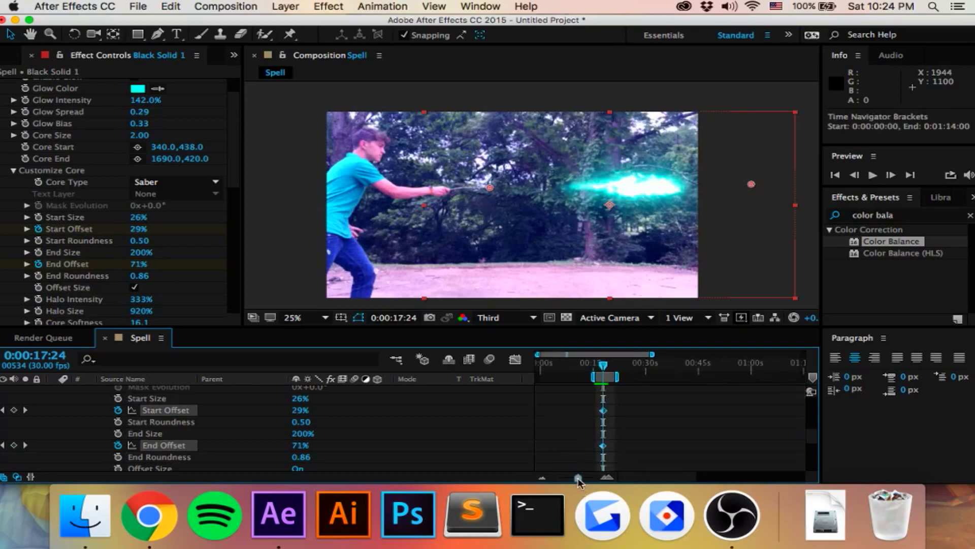
drag(601, 368, 595, 366)
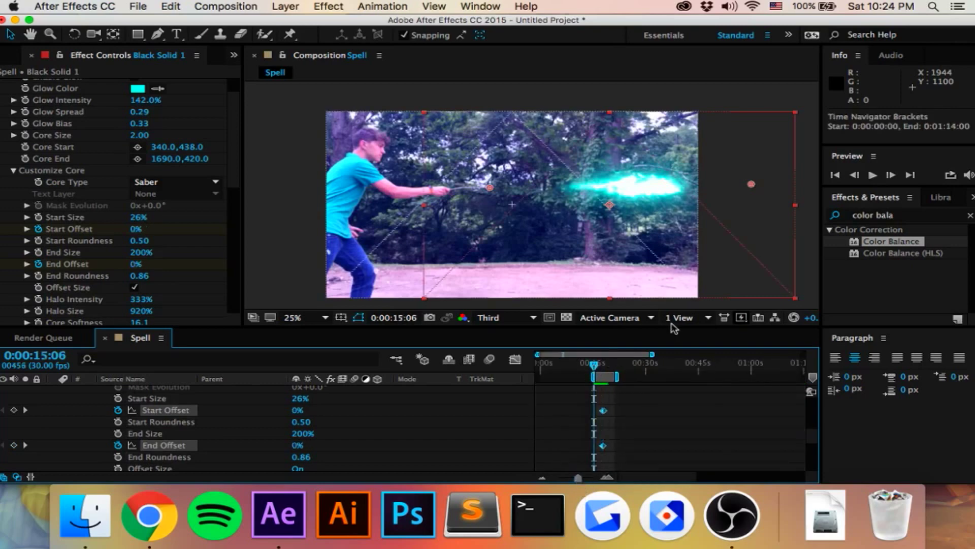
click(867, 182)
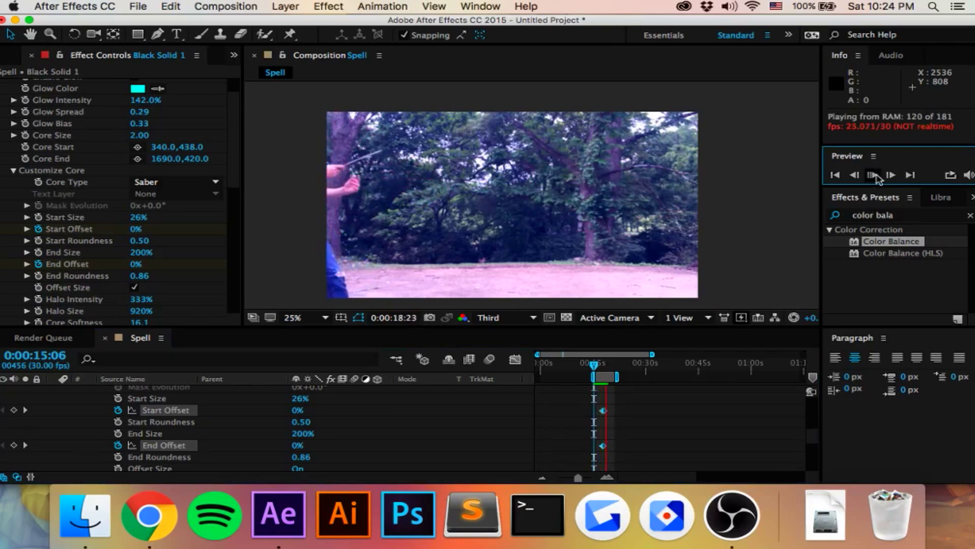
key(space)
drag(601, 364, 593, 365)
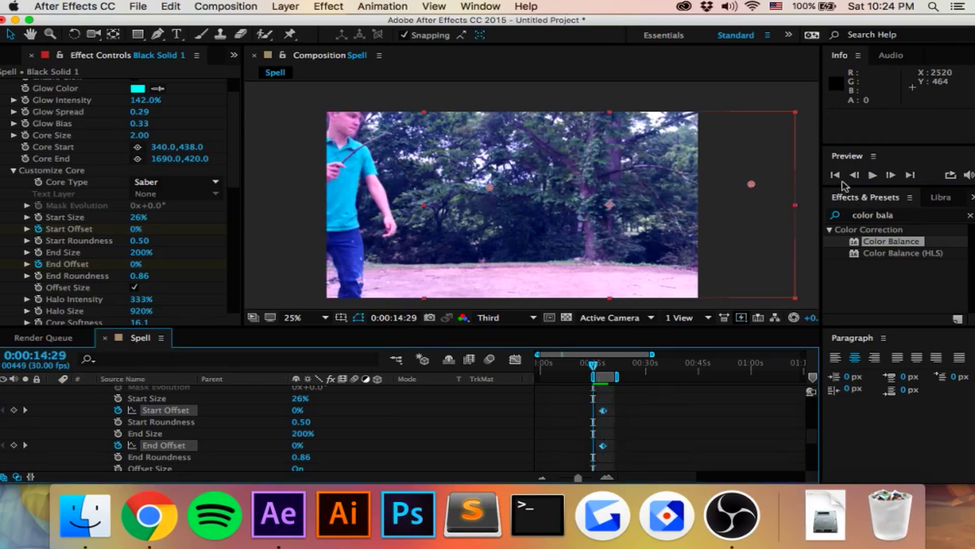
click(868, 175)
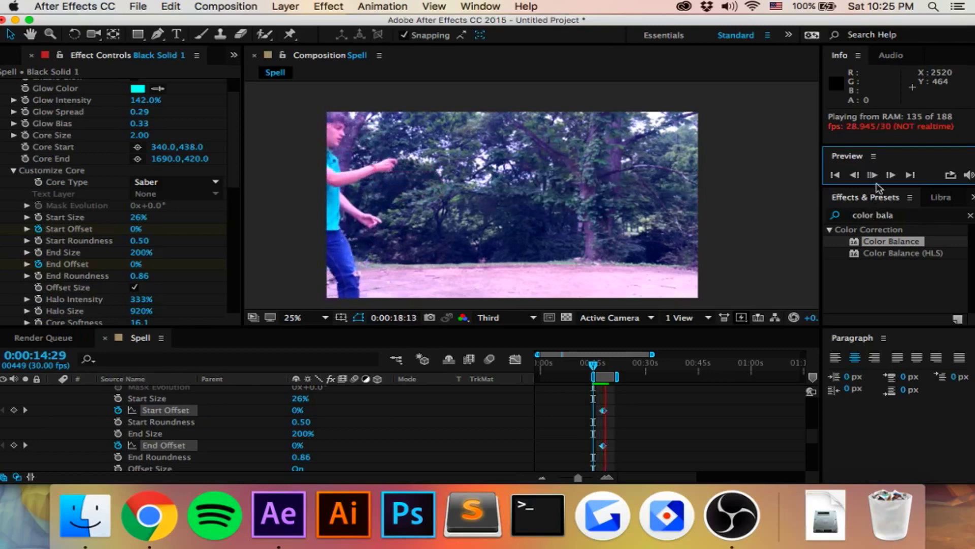
key(space)
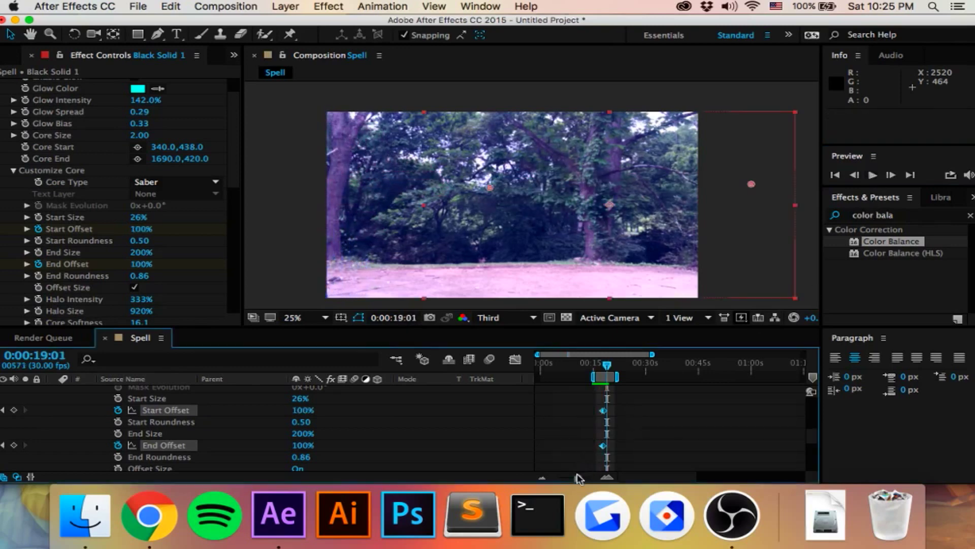
Zoom in on the frames around 0:00:17:25 and move the End Offset keyframe to 0:00:17:25
drag(577, 475, 595, 475)
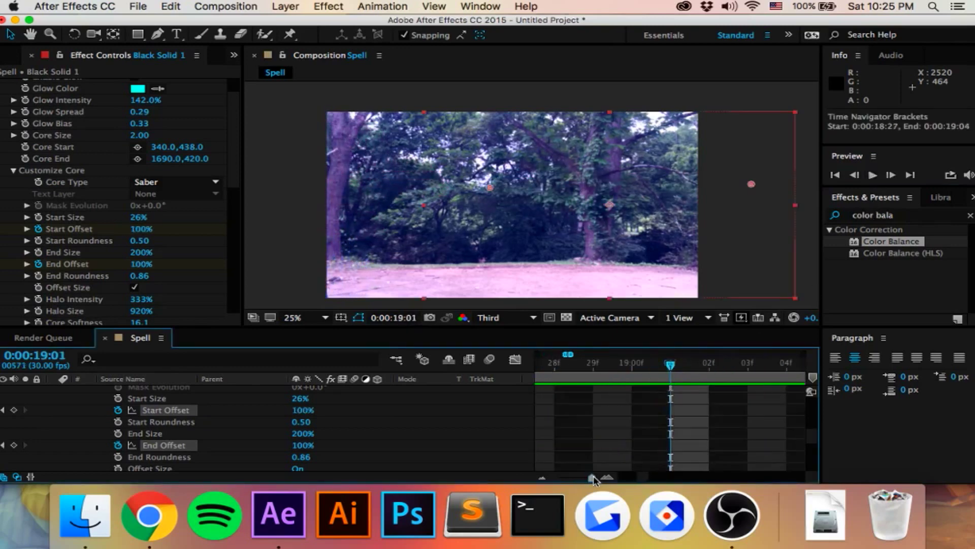
key(minus)
key(minus)
key(minus)
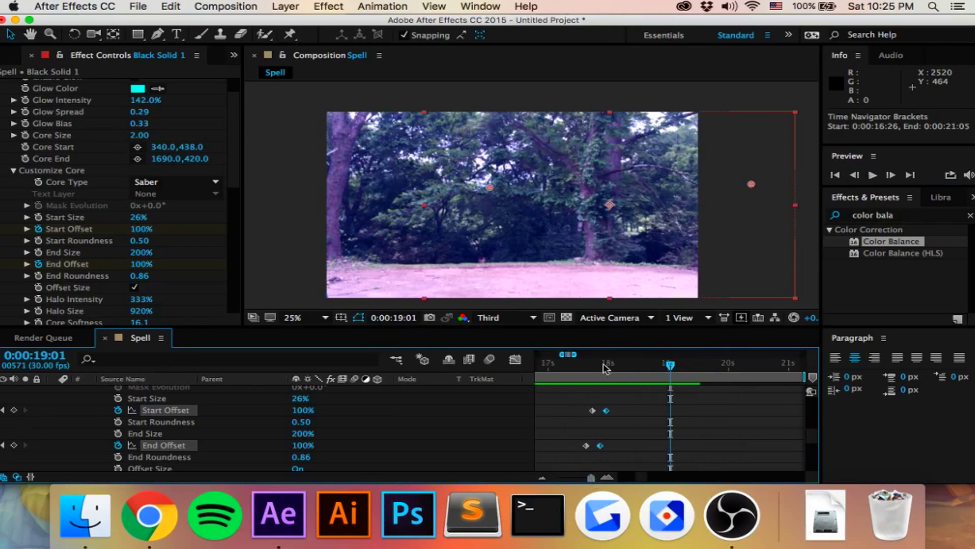
drag(604, 366, 599, 371)
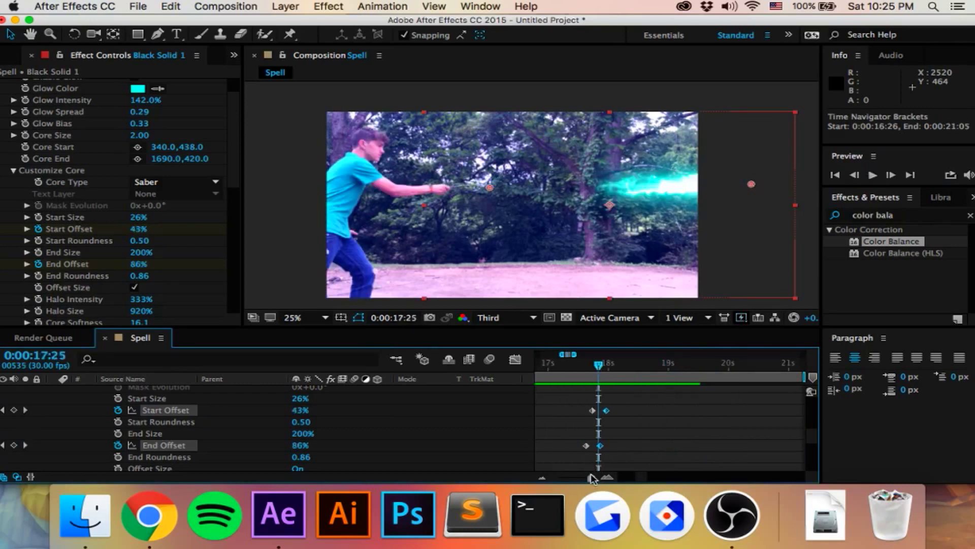
key(equal)
key(equal)
key(equal)
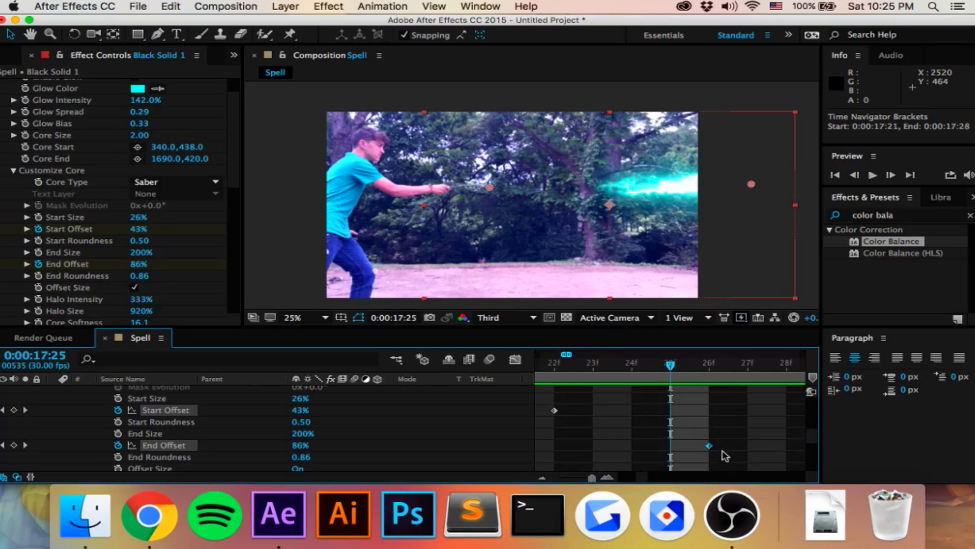
drag(711, 449, 673, 454)
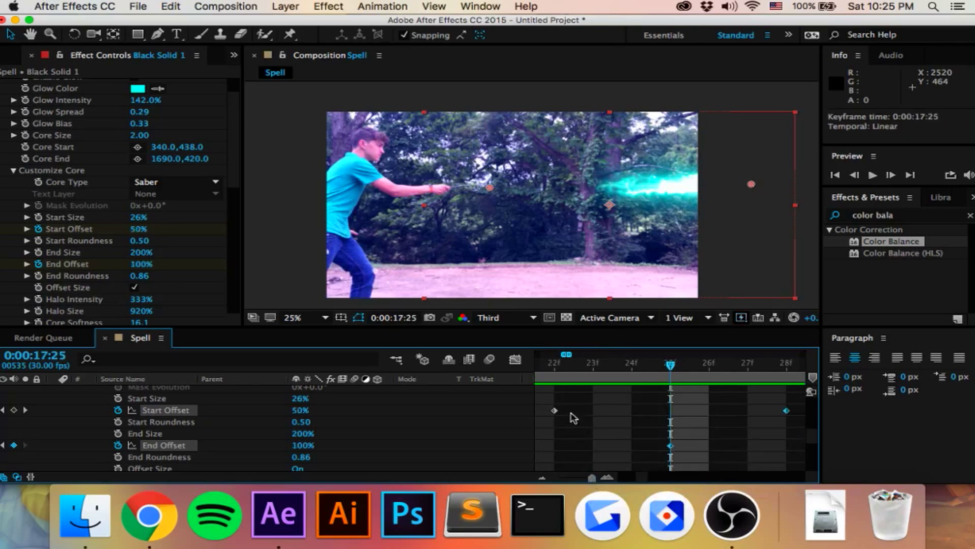
Shift the Start Offset keyframe from 22f to 0:00:17:23, then scrub to check the beam
click(554, 410)
drag(556, 411, 593, 411)
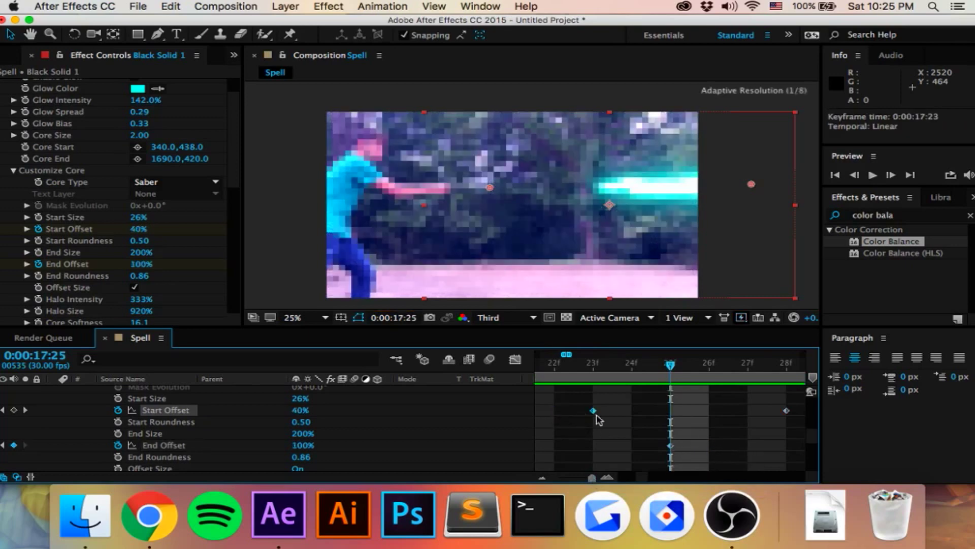
drag(656, 371, 612, 374)
scroll(654, 412, left, 2)
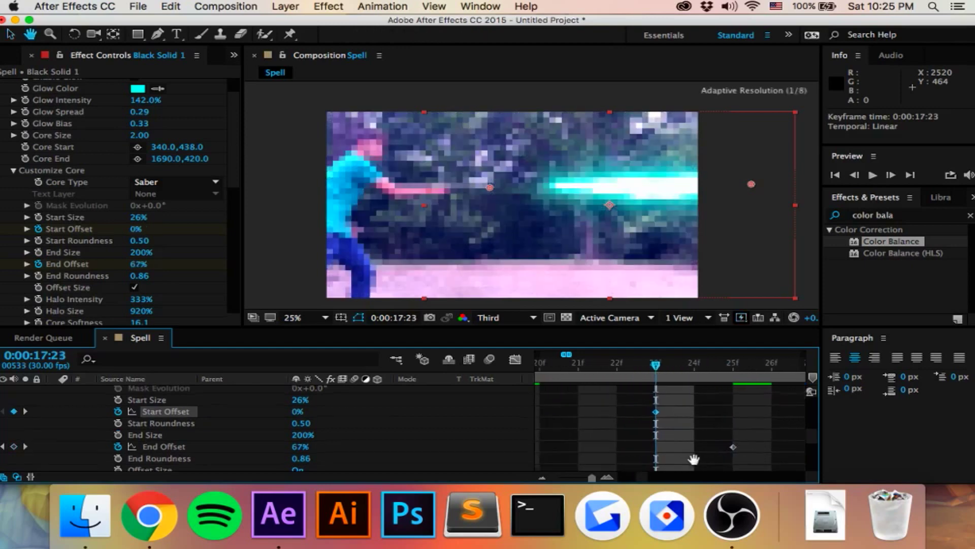
click(618, 363)
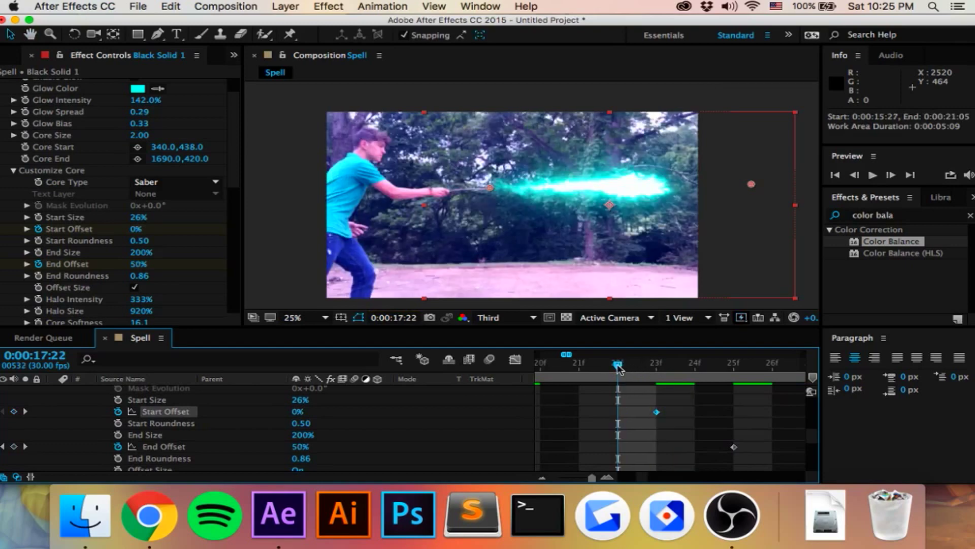
drag(587, 477, 580, 476)
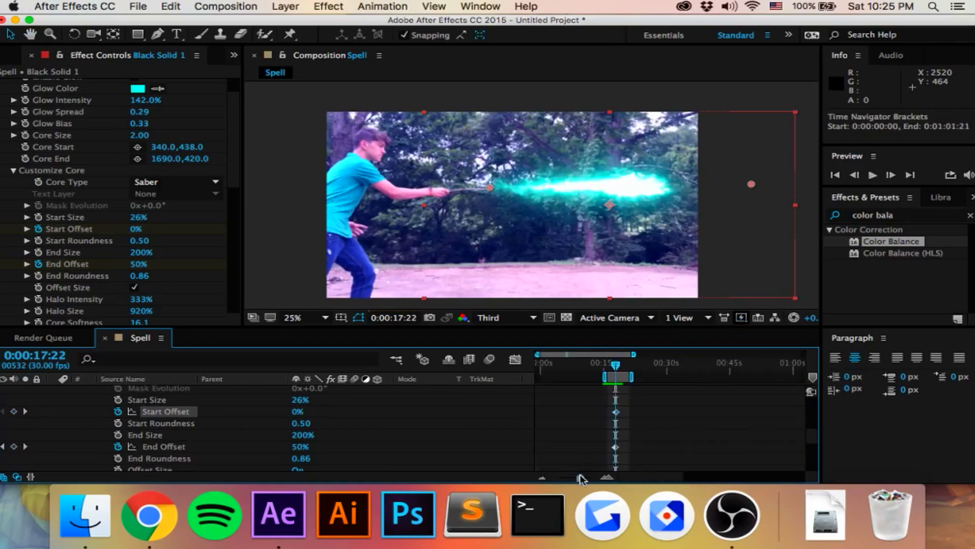
drag(614, 364, 609, 364)
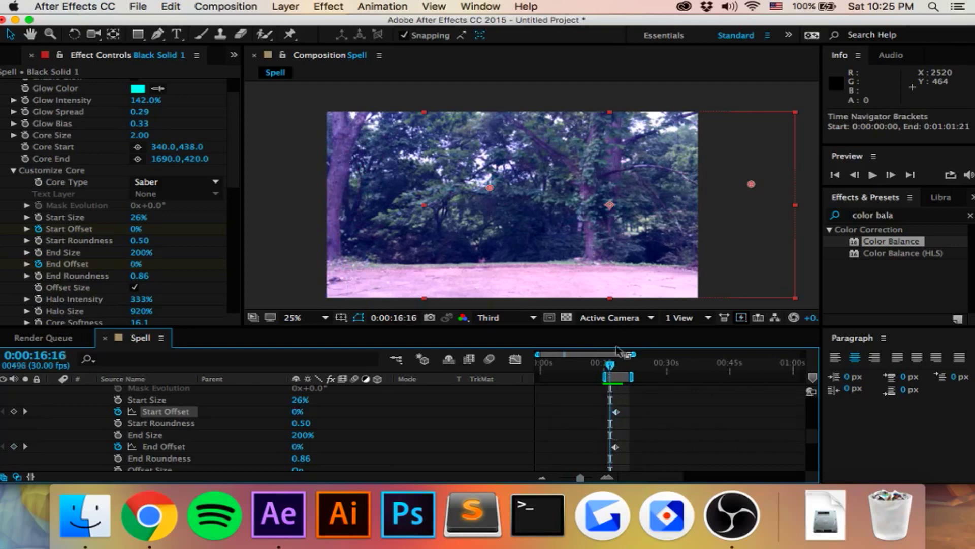
Preview the spell animation twice, starting from about 15:29 before the beam appears
click(873, 175)
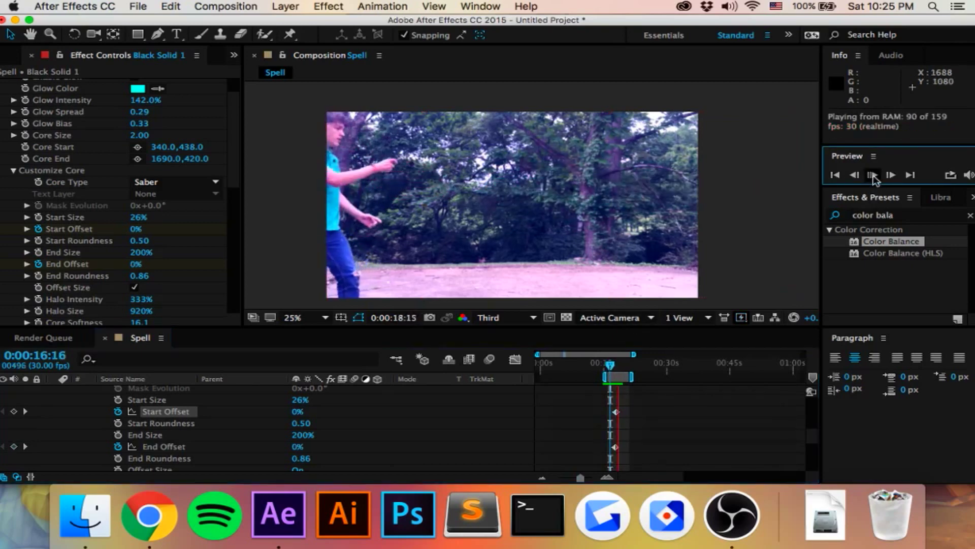
key(space)
click(608, 365)
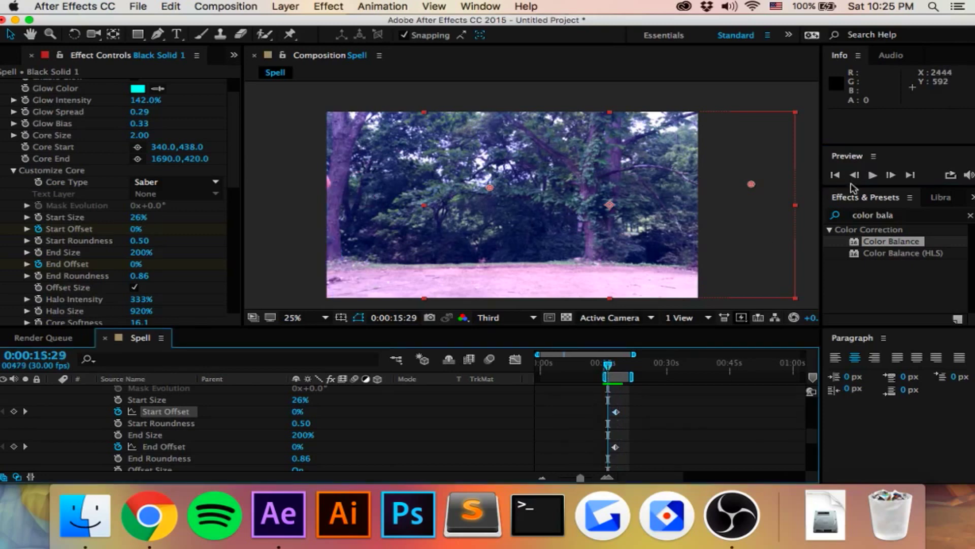
click(872, 175)
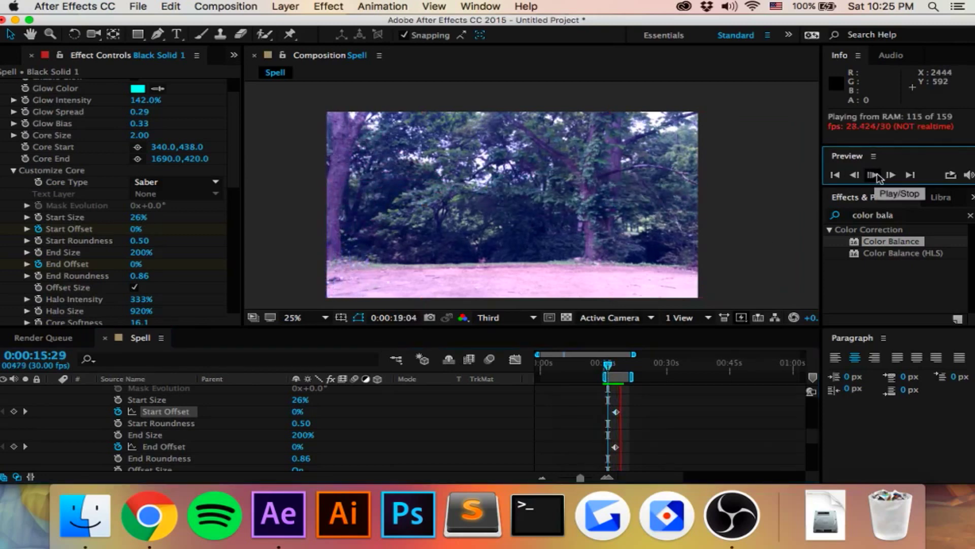
click(876, 175)
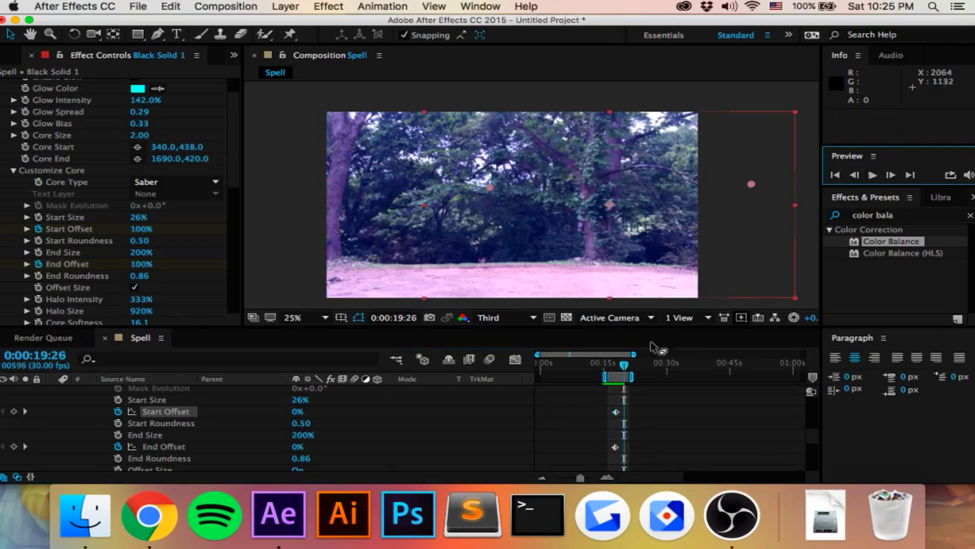
Scrub between 16:27 and 18:00 and replay the beam, stopping at 17:08 to inspect the offsets
drag(625, 369, 613, 374)
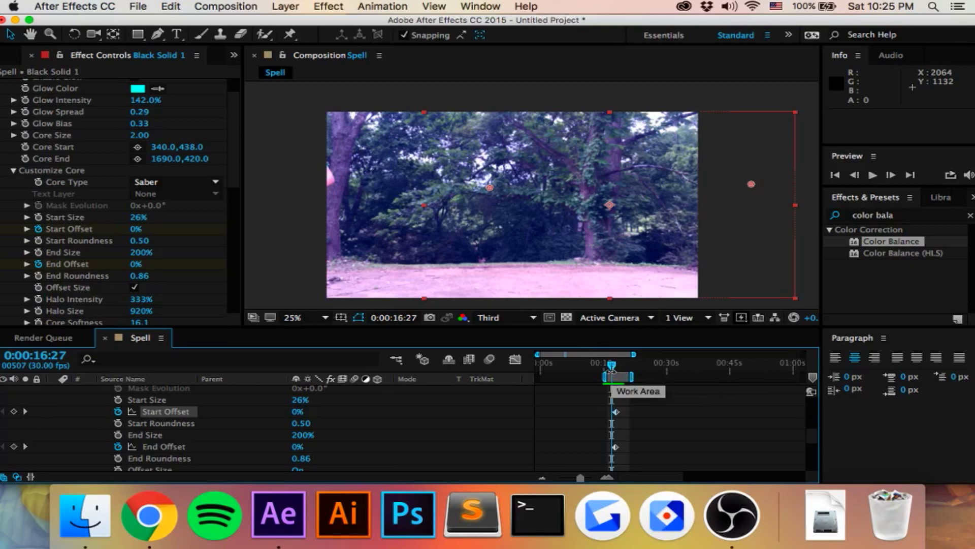
click(614, 362)
scroll(185, 170, up, 2)
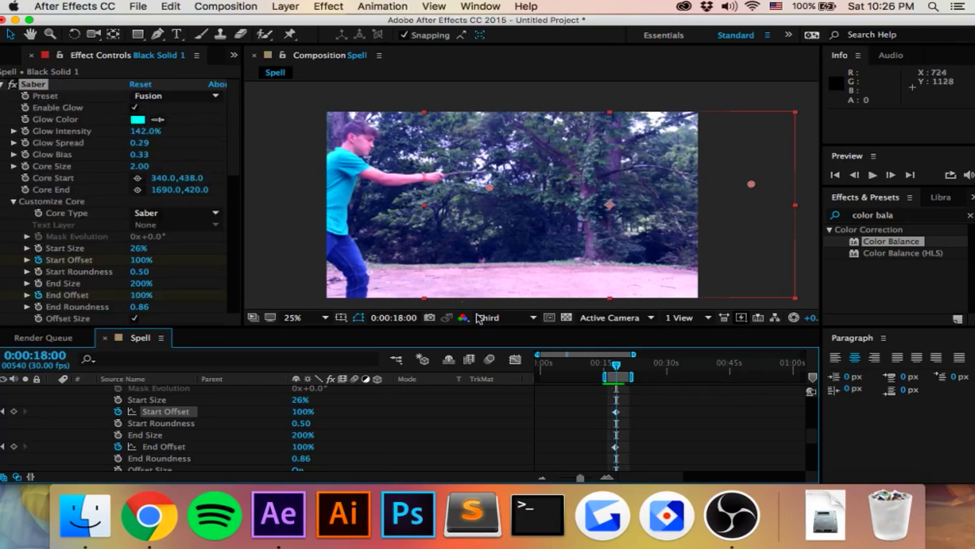
key(space)
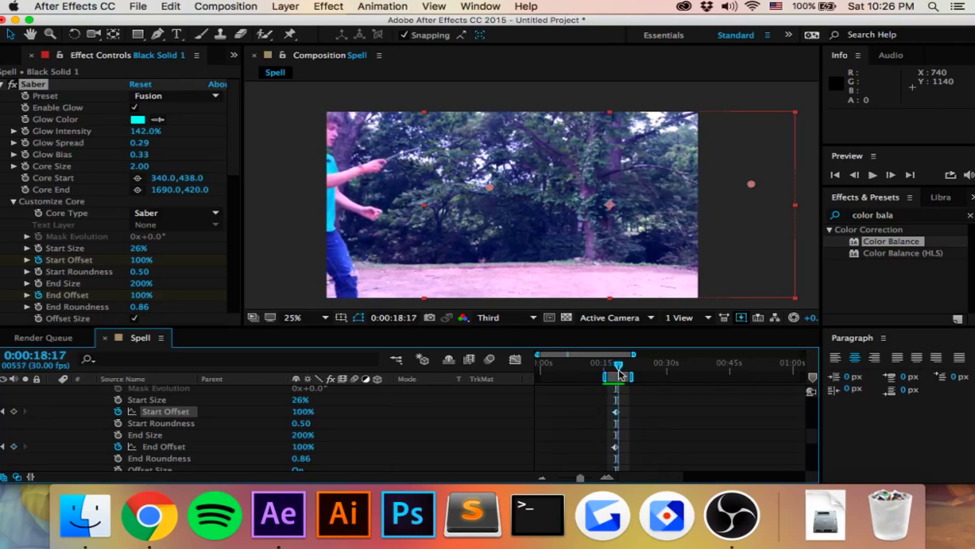
drag(619, 366, 615, 372)
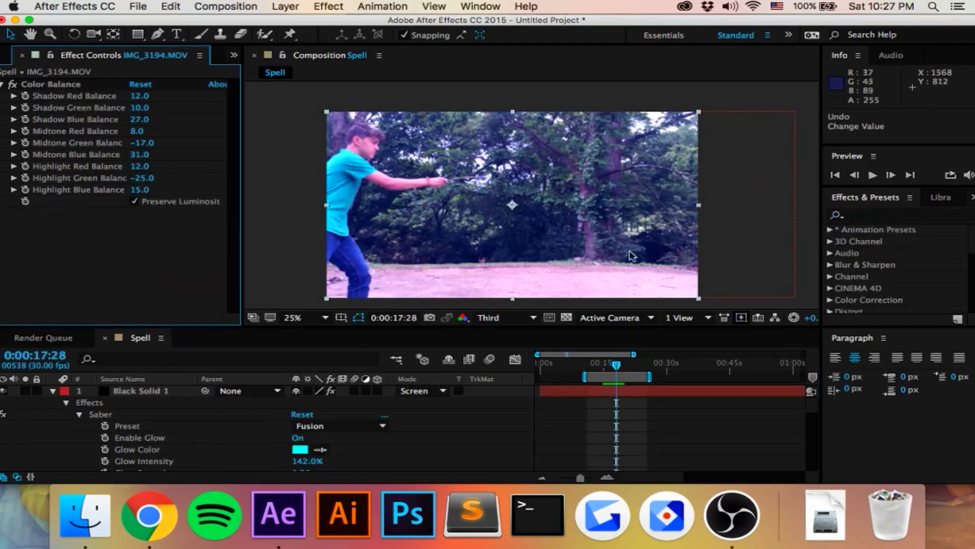
Add a new full-frame 1920×1080 black solid, Black Solid 2, to the Spell comp
click(51, 391)
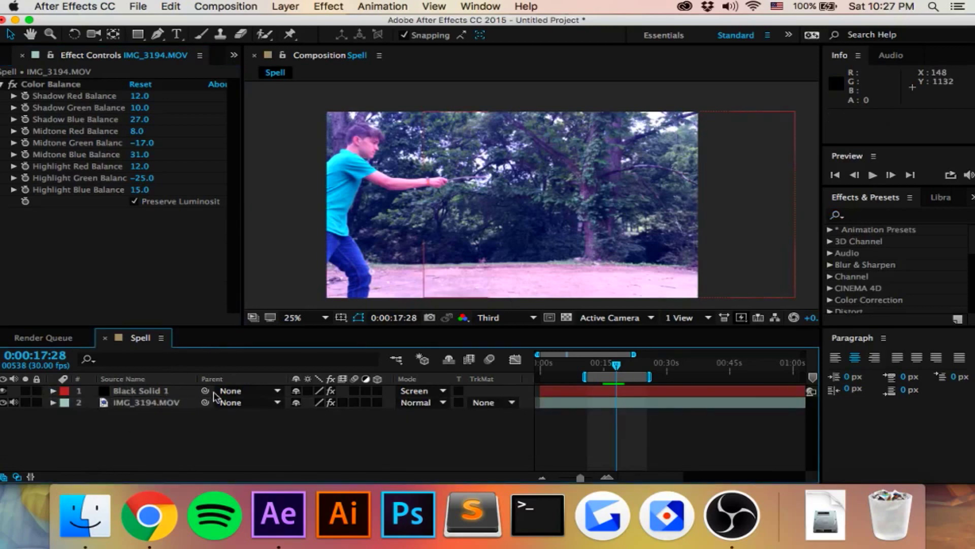
right_click(274, 219)
mouse_move(392, 226)
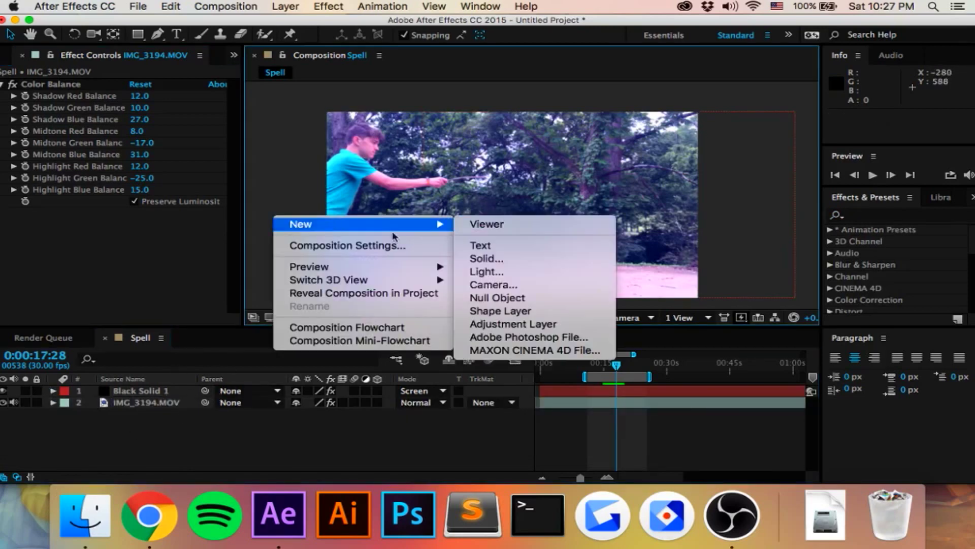
click(507, 261)
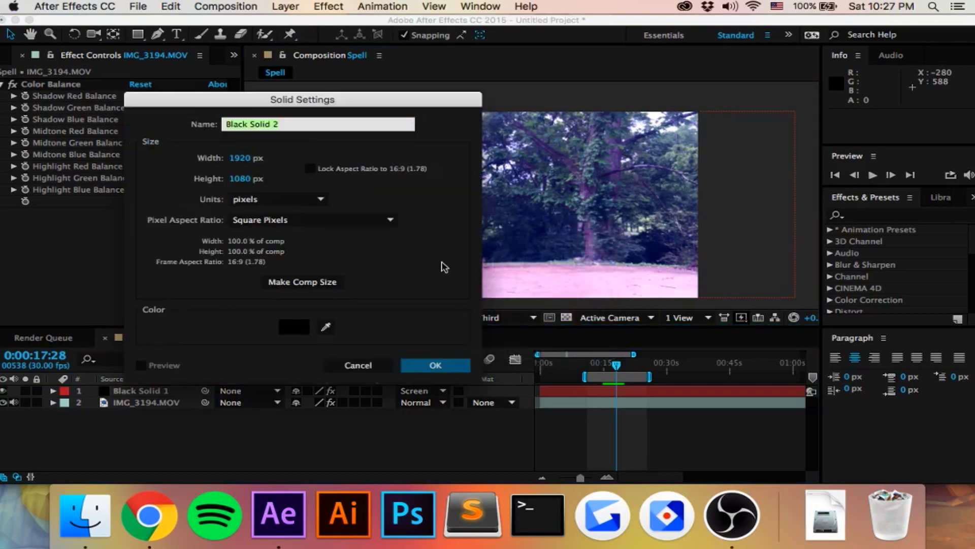
click(436, 365)
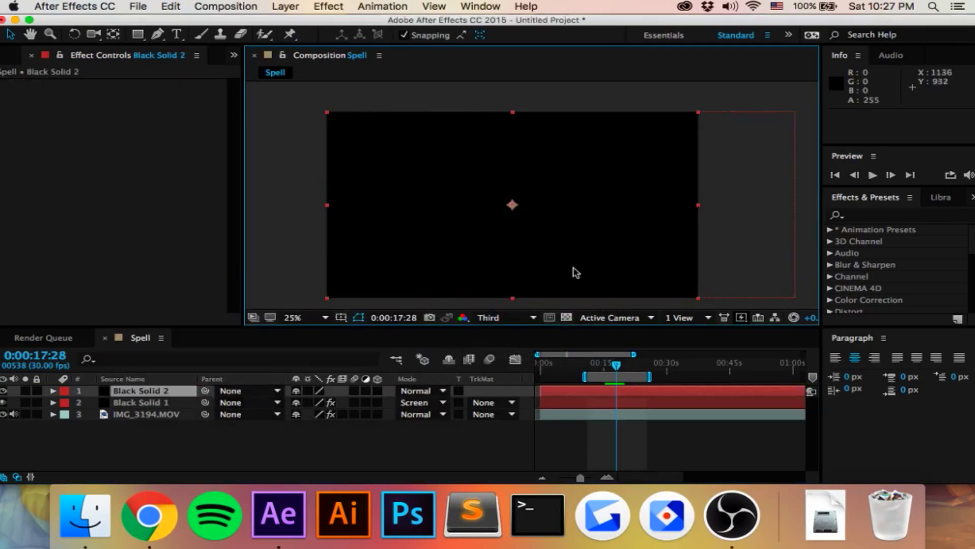
Search the Effects & Presets panel for 'jaws' and apply CC Jaws to the new solid
click(855, 214)
text(jw)
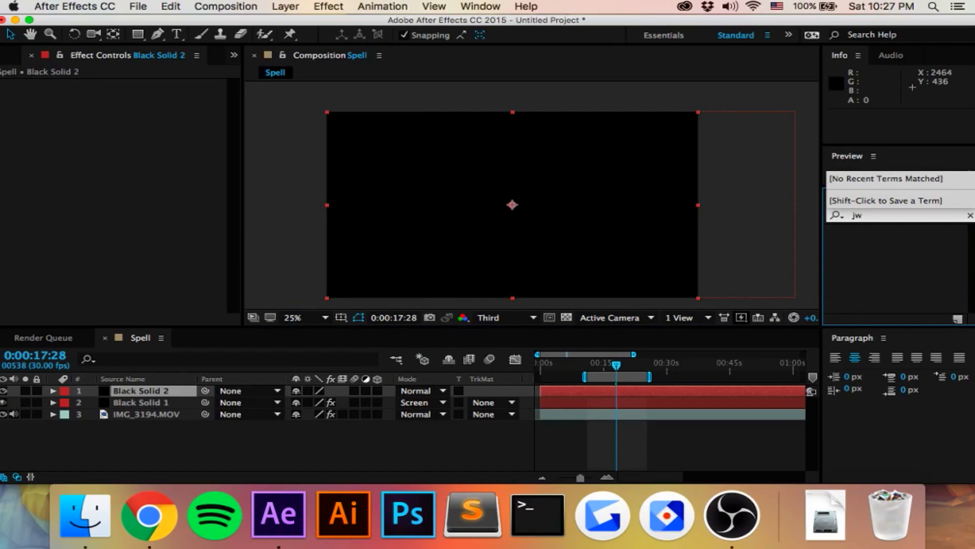
key(BackSpace)
text(aws)
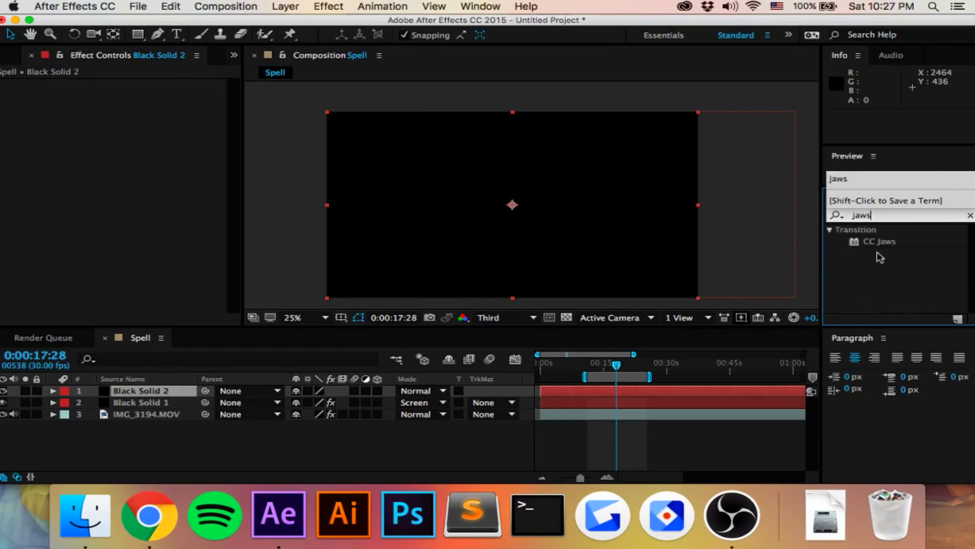
drag(879, 242, 447, 233)
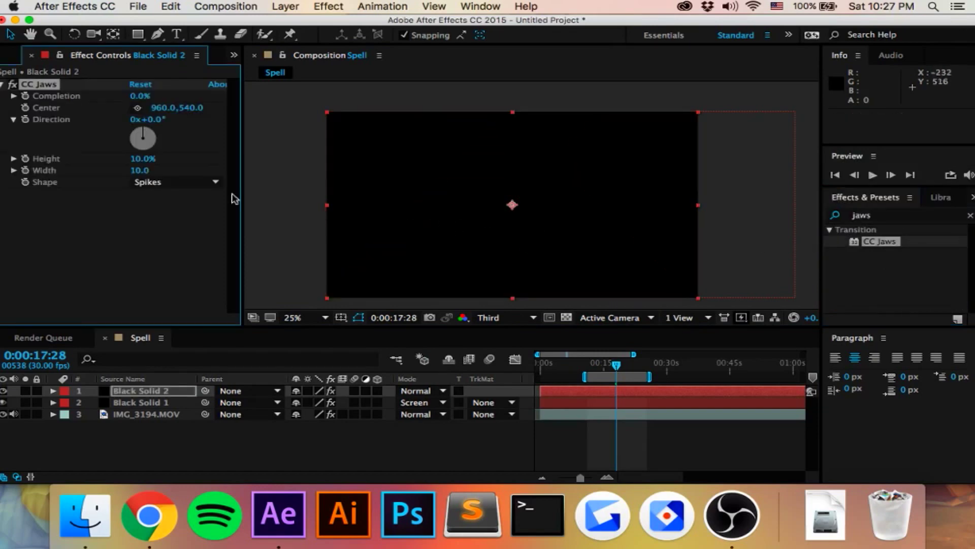
Set CC Jaws Completion to 80% and Height to 0%, keeping Width at 10
drag(144, 100, 240, 105)
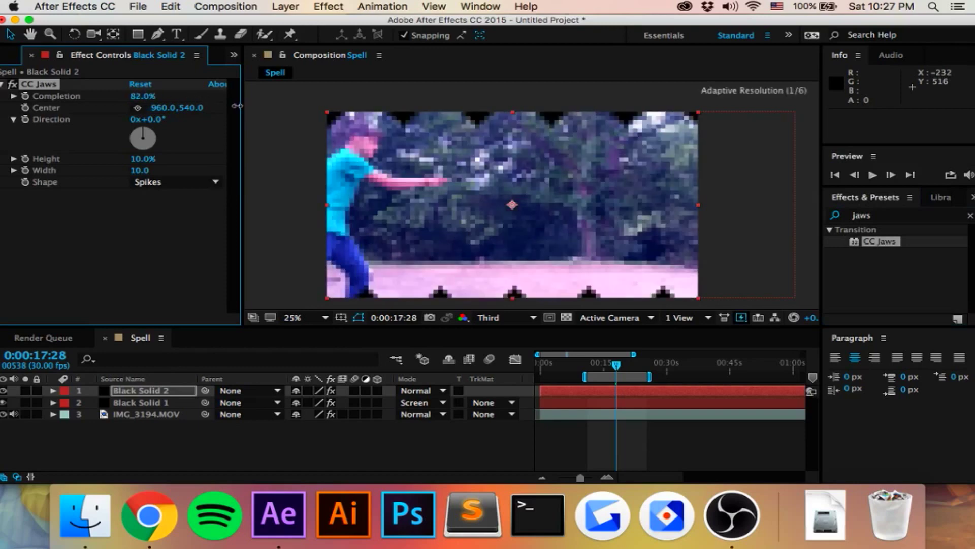
drag(235, 106, 236, 109)
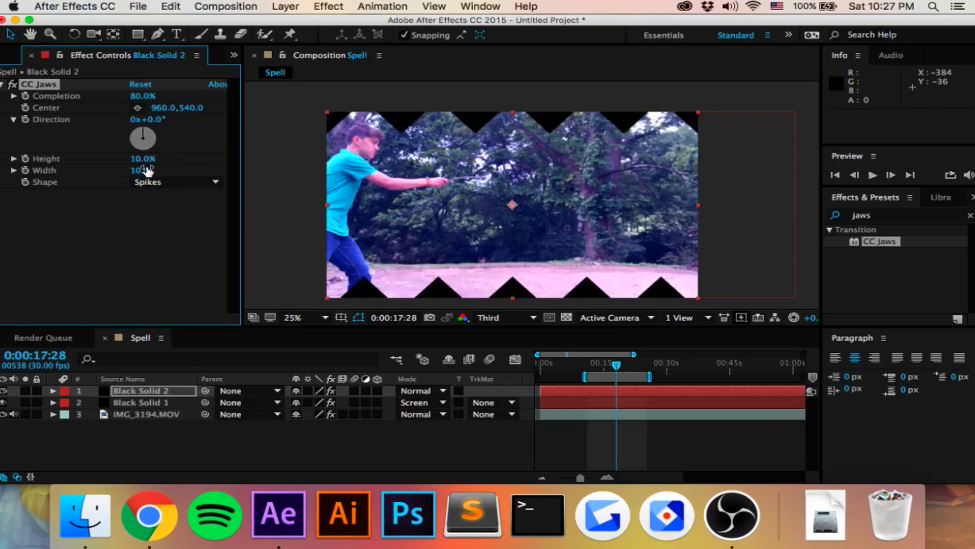
drag(143, 158, 41, 159)
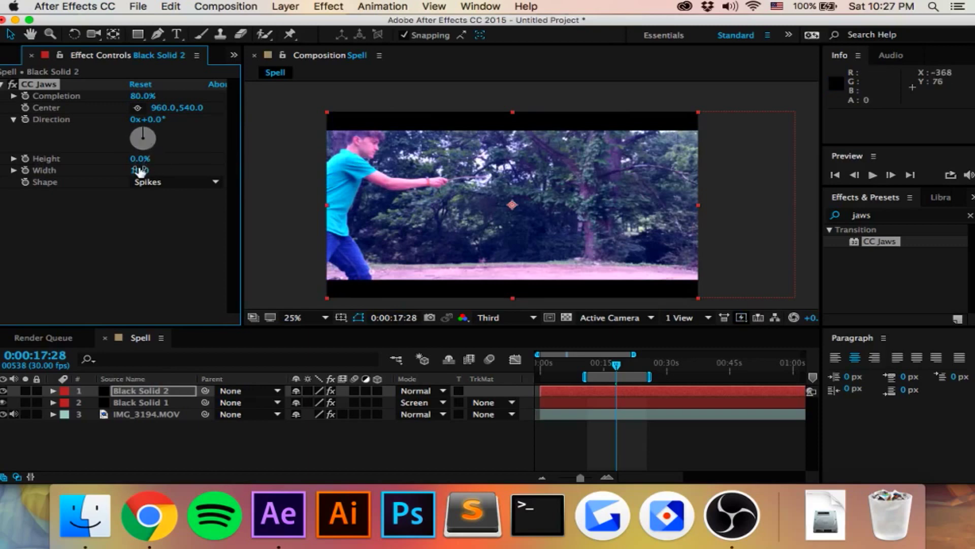
drag(140, 171, 79, 178)
key(super+z)
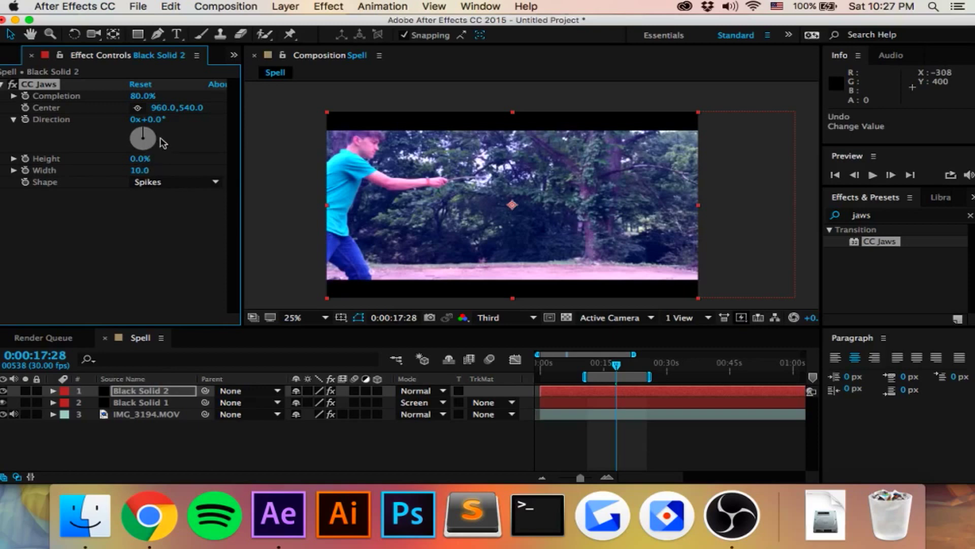
Return the CC Jaws Direction to 0° for horizontal bars and review the shot at 16:13
mouse_move(153, 133)
mouse_down()
mouse_move(177, 144)
mouse_move(161, 122)
mouse_up()
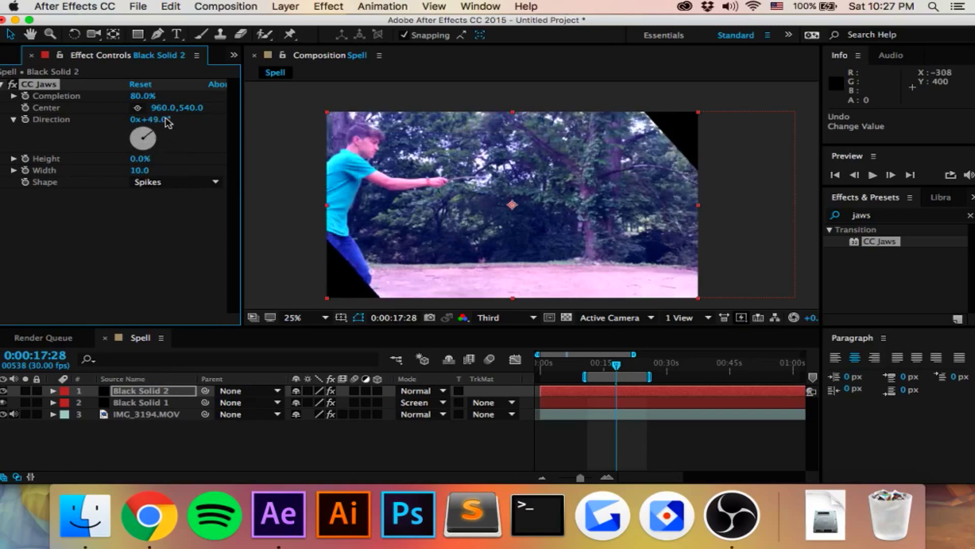
click(159, 118)
text(0)
key(Return)
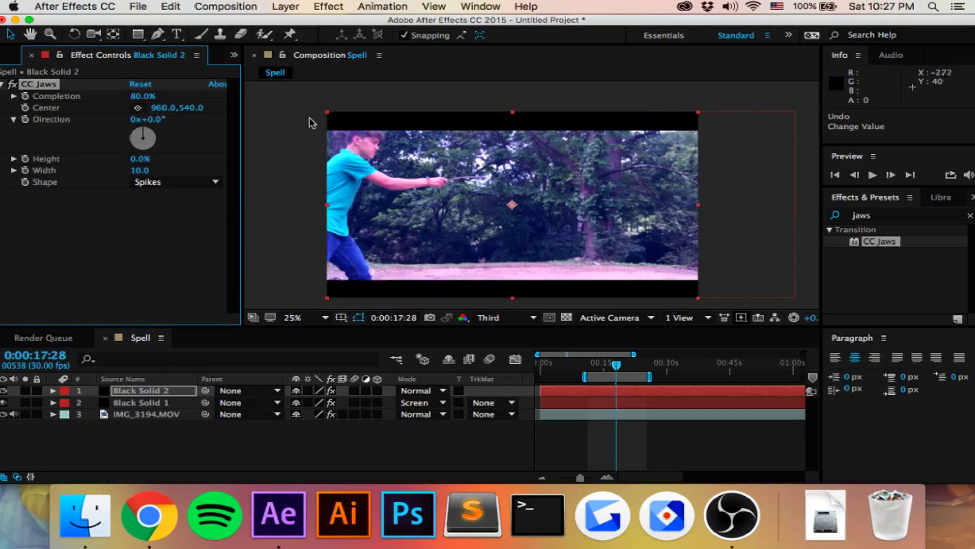
mouse_move(602, 363)
mouse_down()
mouse_move(584, 364)
mouse_move(625, 364)
mouse_move(580, 364)
mouse_move(609, 365)
mouse_up()
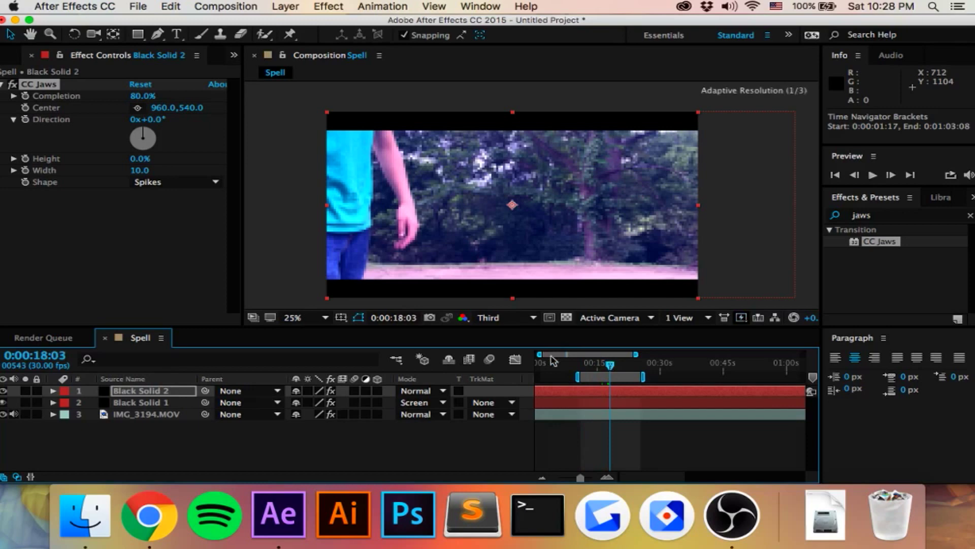